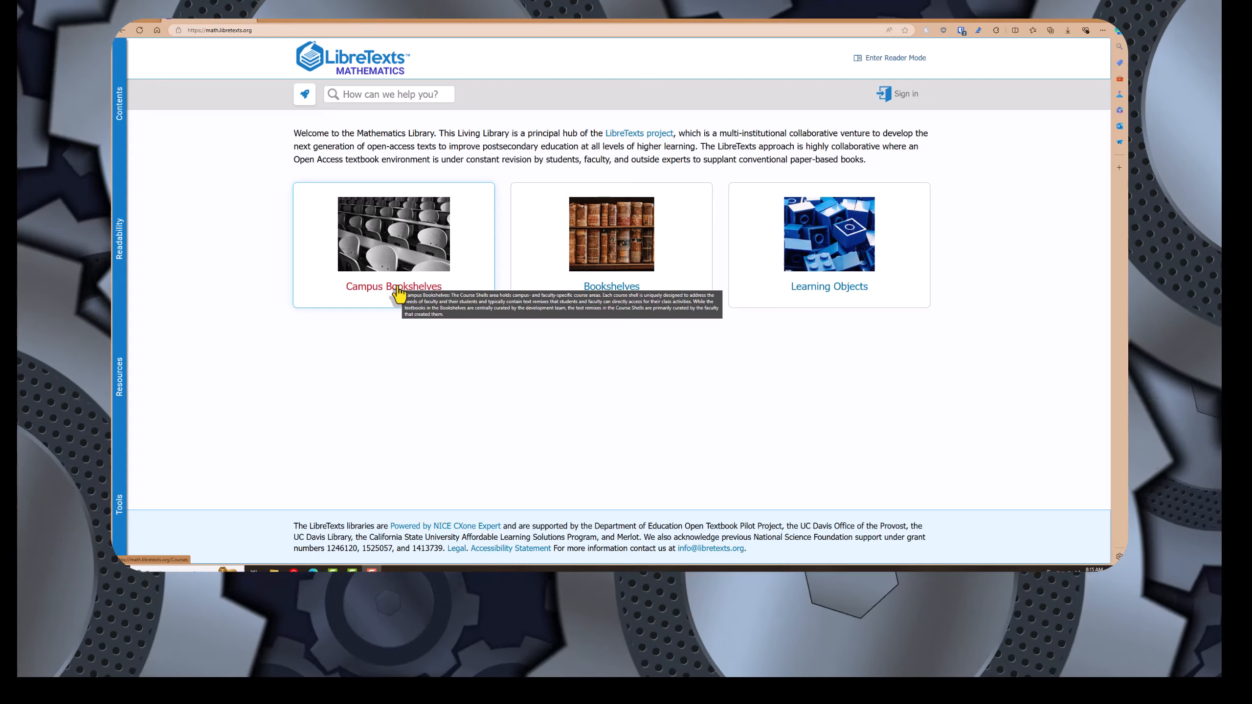
# Browse the Campus Bookshelves of the Mathematics library and open the Cosumnes River College bookshelf
pyautogui.click(398, 287)
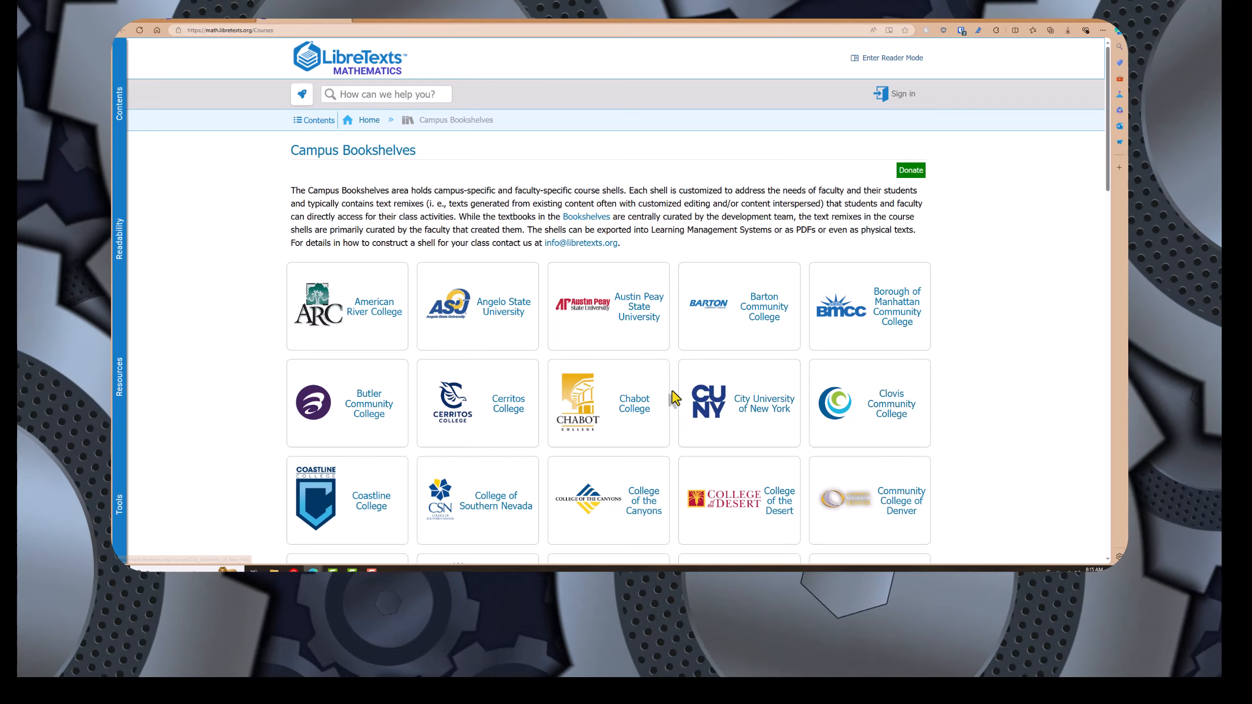
pyautogui.scroll(-1, 675, 399)
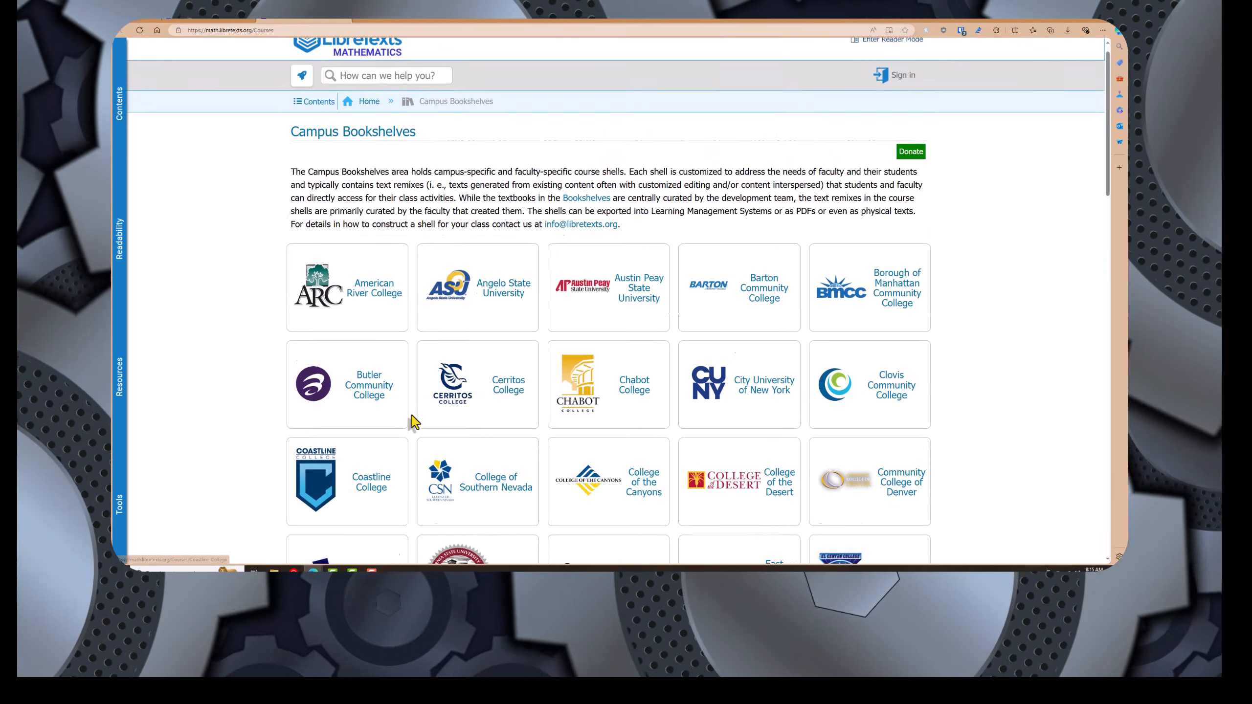
pyautogui.scroll(1, 413, 421)
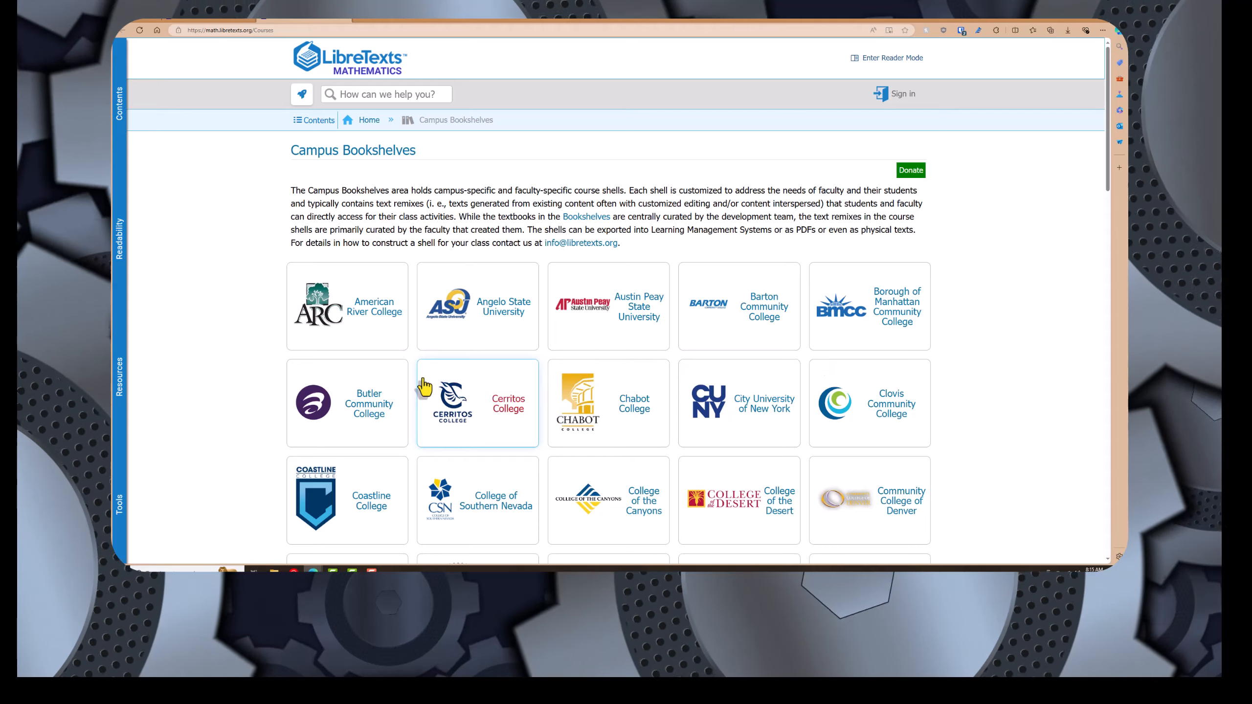
pyautogui.scroll(-2, 434, 390)
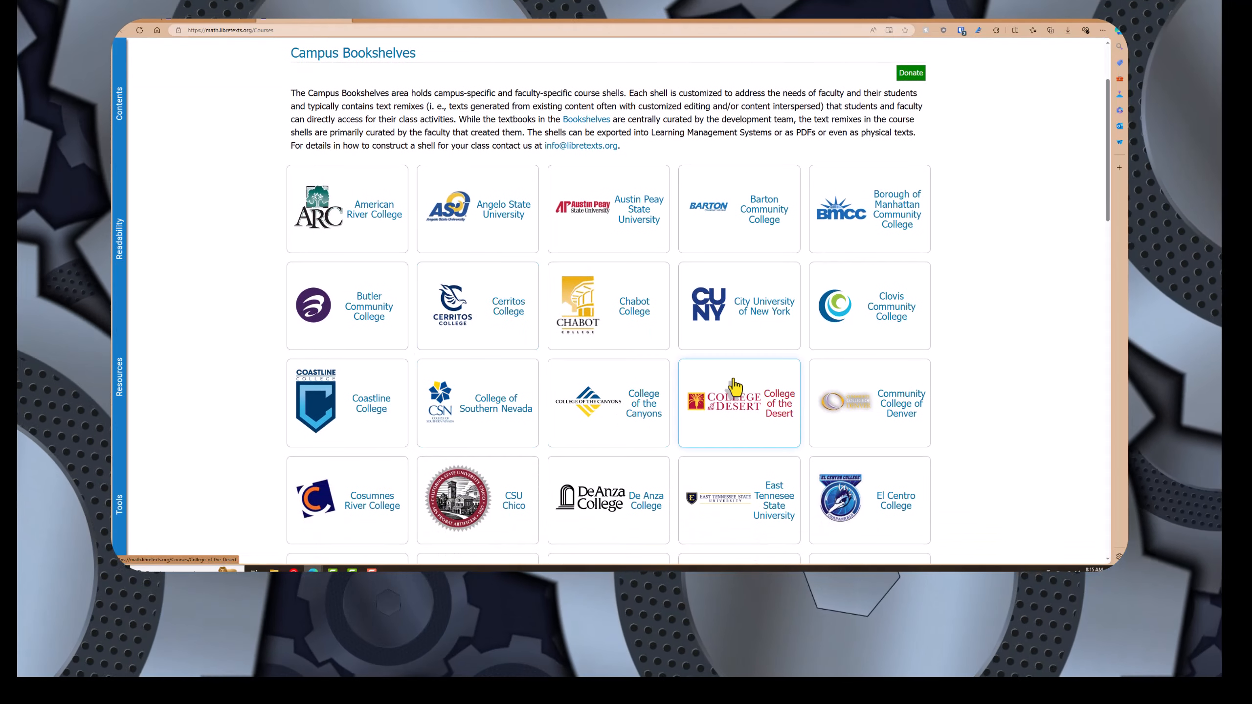
pyautogui.scroll(-20, 734, 387)
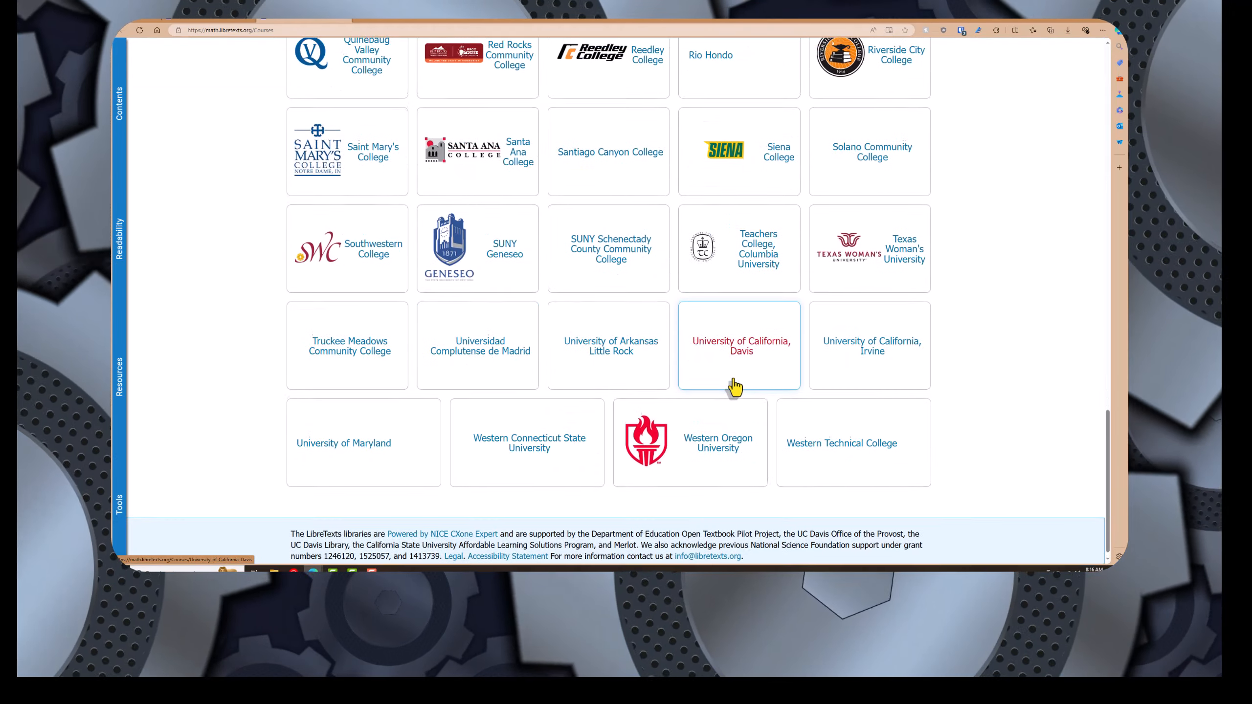
pyautogui.scroll(12, 735, 387)
pyautogui.scroll(12, 734, 387)
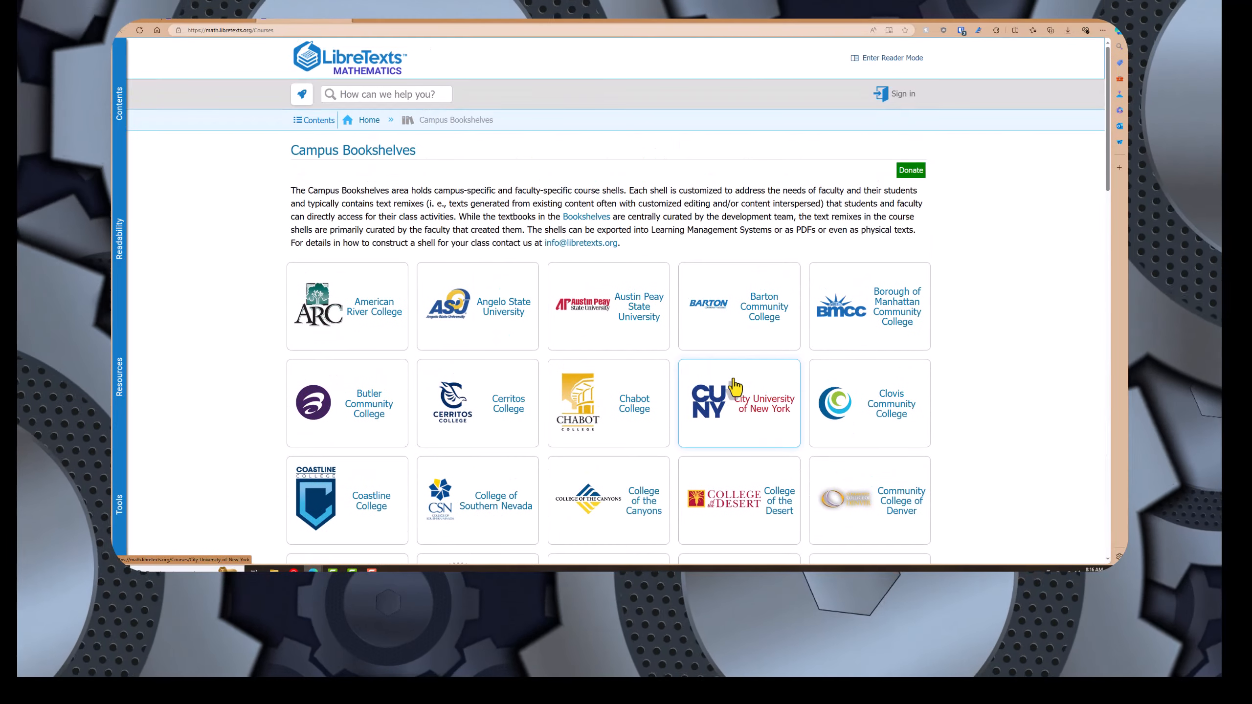
pyautogui.scroll(-3, 734, 387)
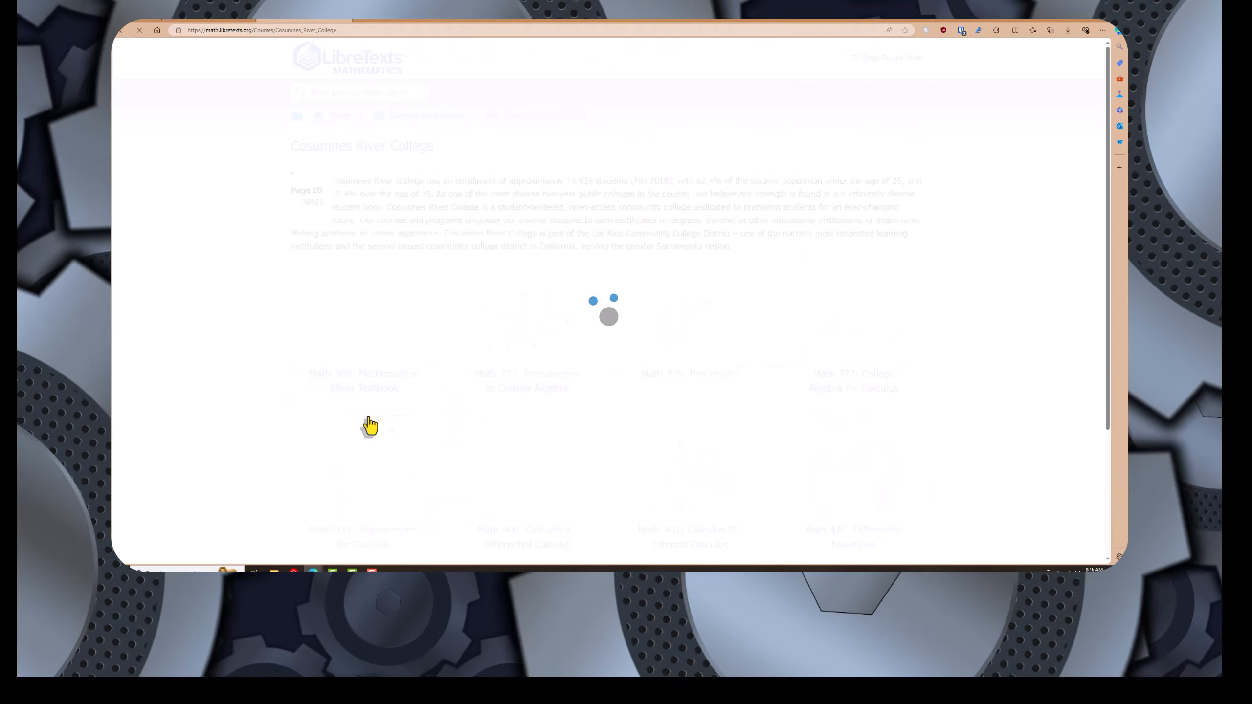
# Look through the Cosumnes River College textbooks, including Math 372: College Algebra for Calculus and Math 420: Differential Equations
pyautogui.scroll(-3, 968, 344)
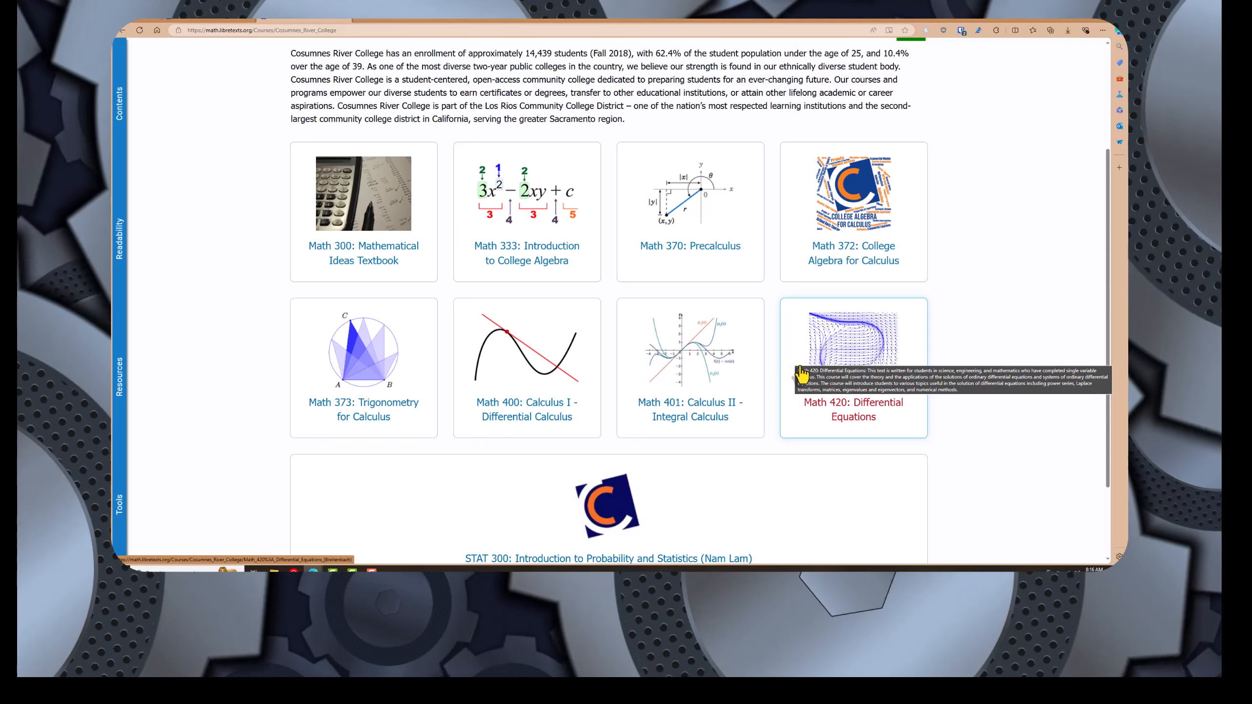
pyautogui.scroll(-2, 1032, 373)
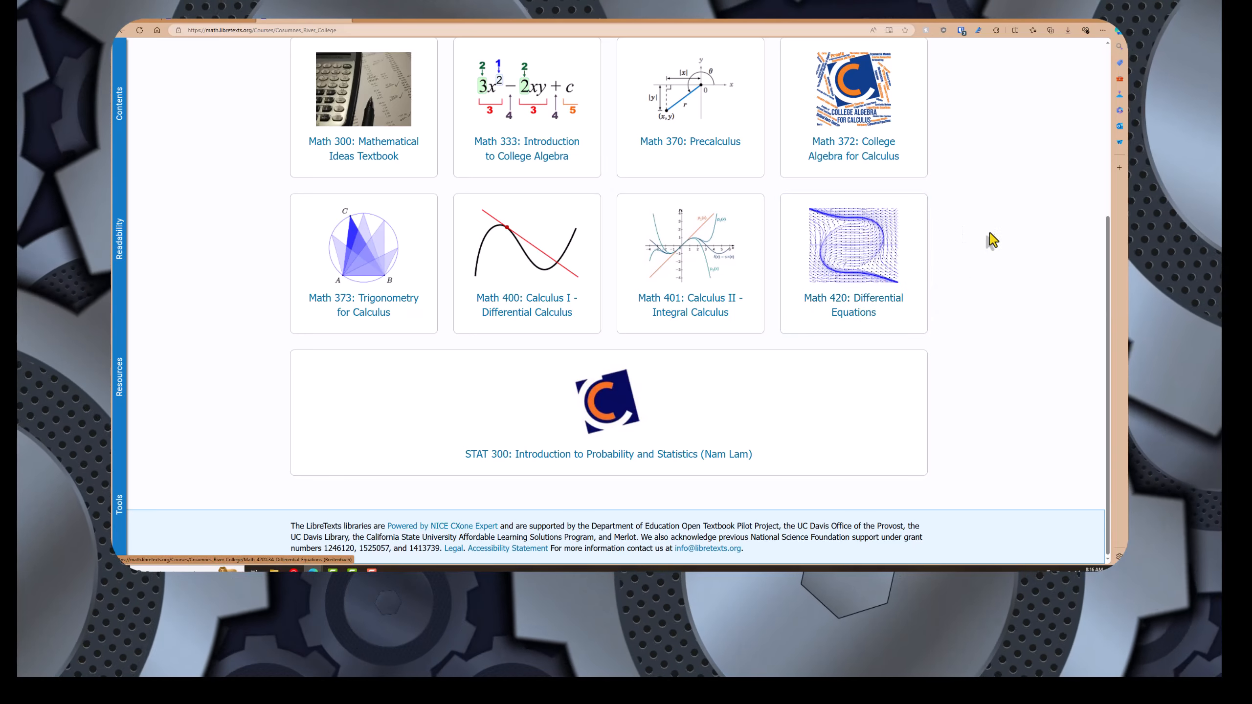
pyautogui.scroll(4, 739, 402)
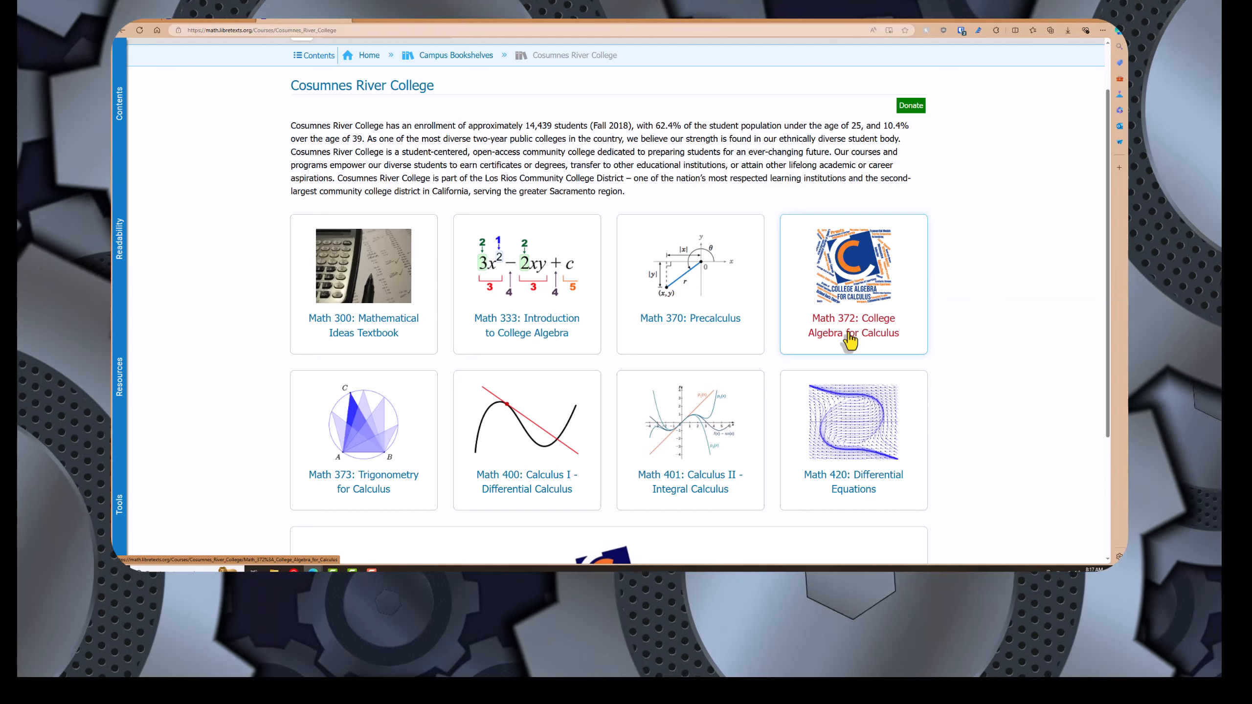
pyautogui.moveTo(850, 340)
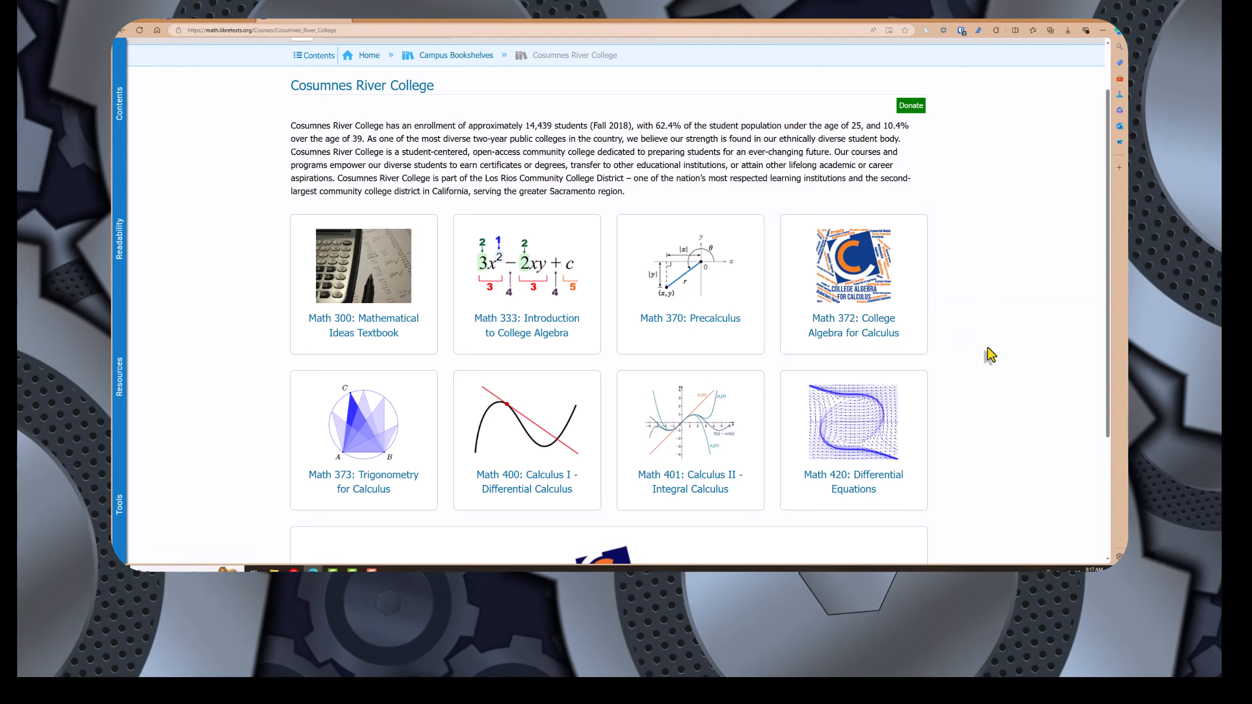
pyautogui.scroll(2, 991, 355)
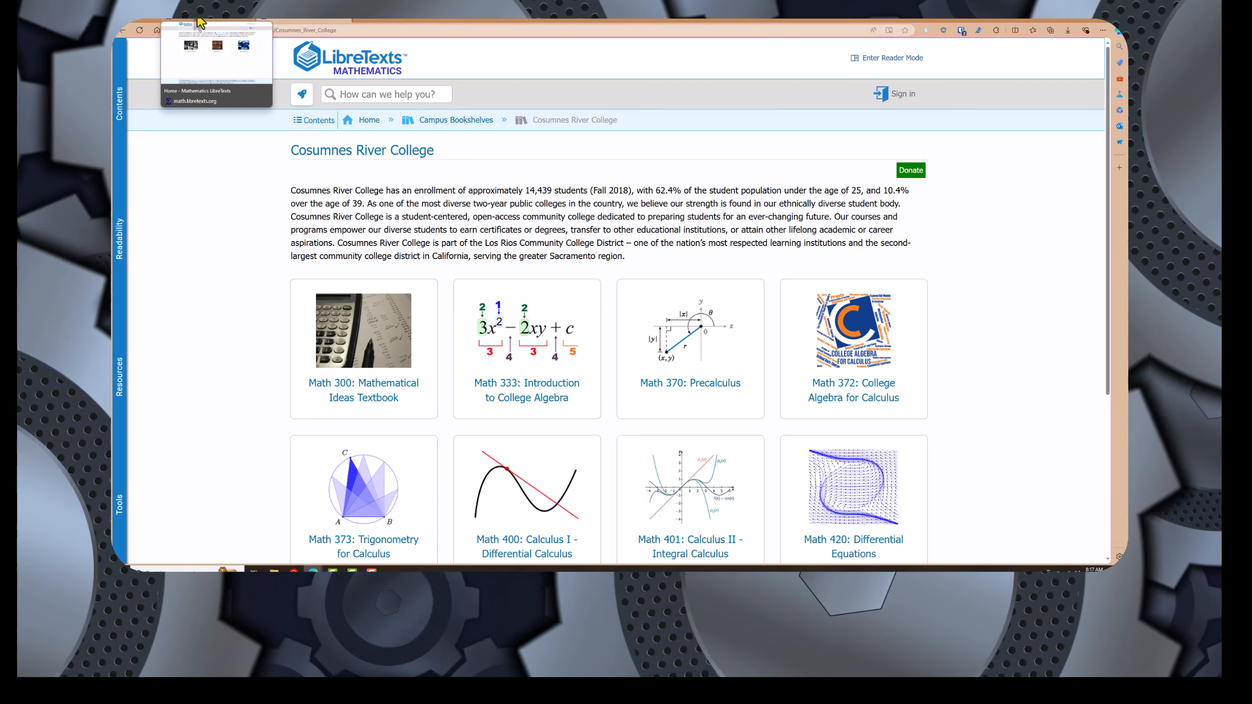
# Sign in from the Mathematics library home page and open Conductor from the LibreVerse application list
pyautogui.click(204, 20)
pyautogui.click(906, 95)
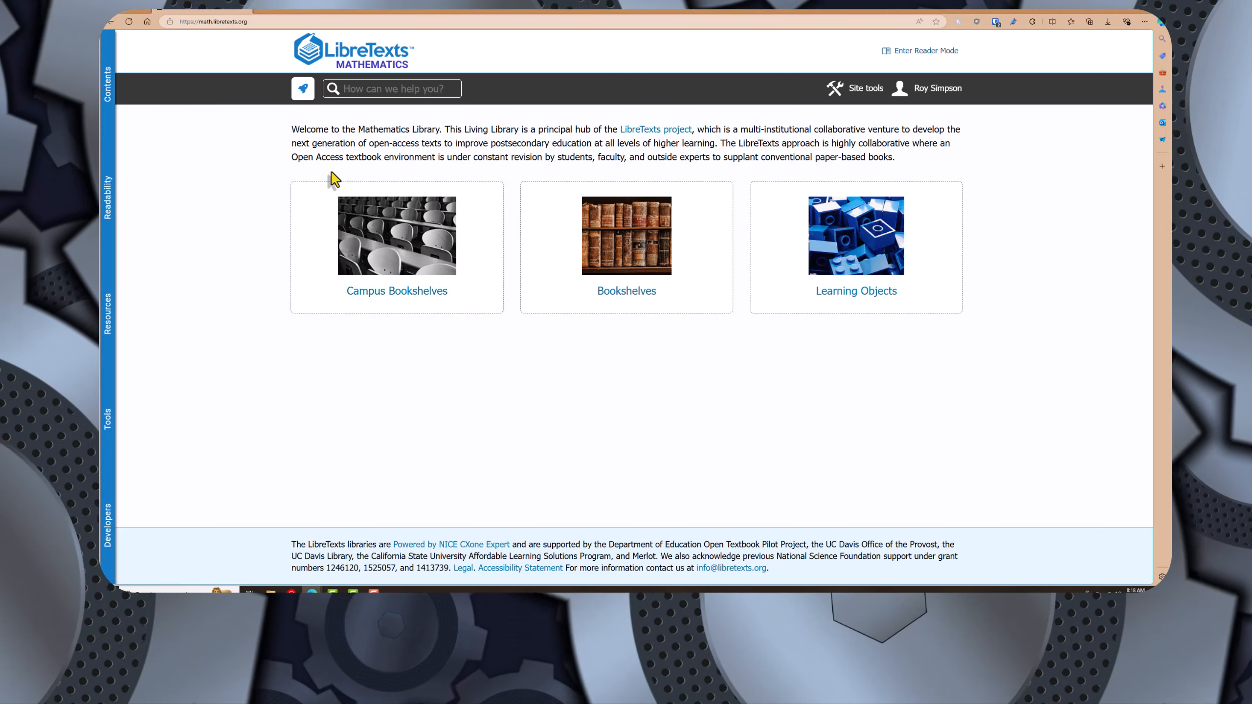
pyautogui.click(303, 89)
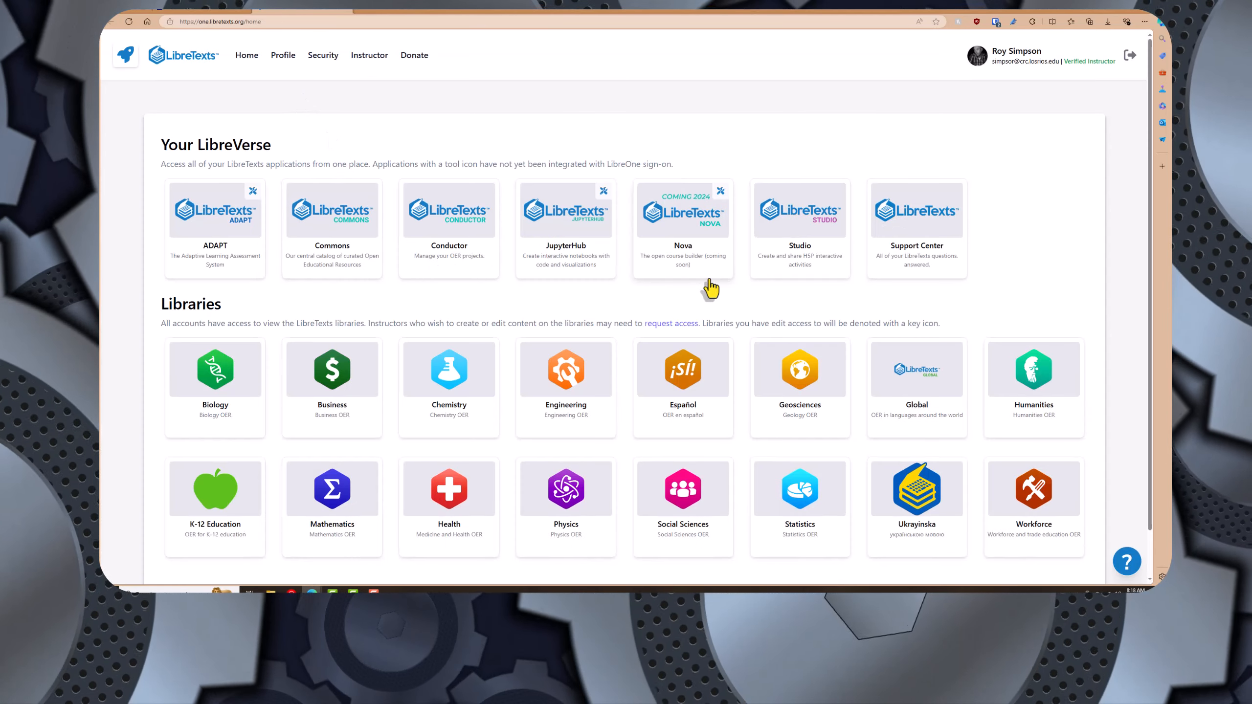
pyautogui.scroll(-1, 709, 285)
pyautogui.scroll(1, 709, 286)
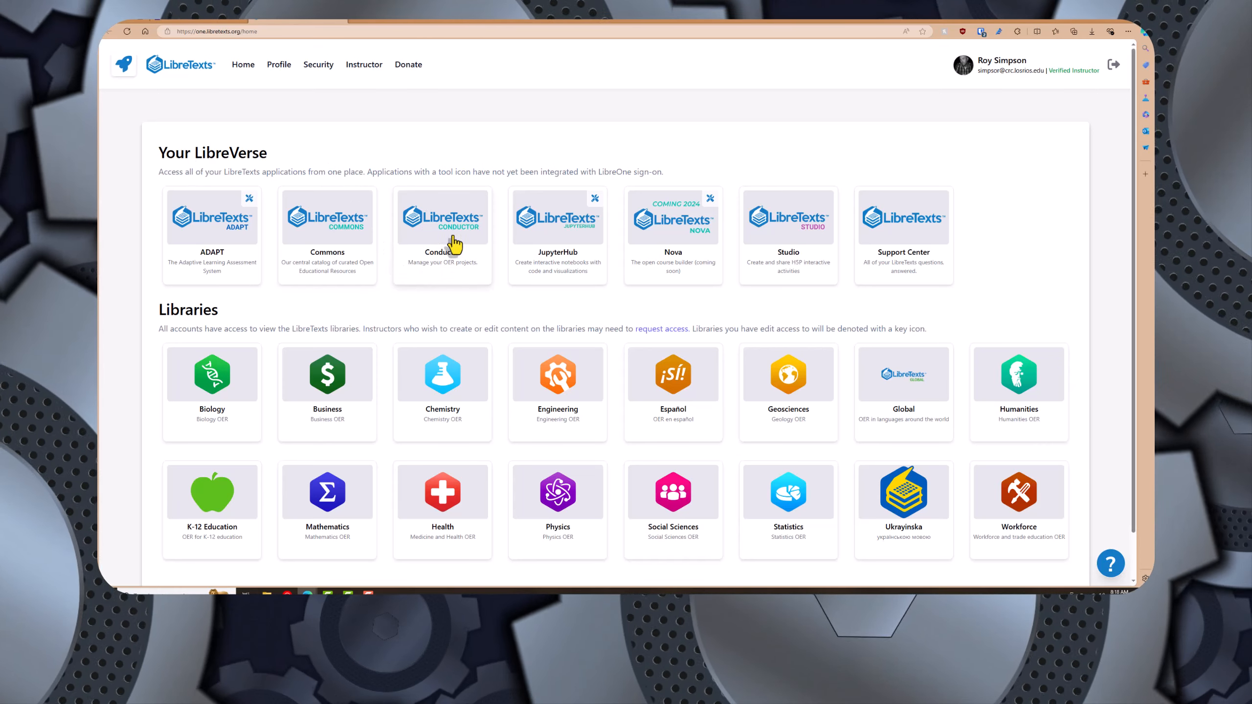
pyautogui.click(432, 240)
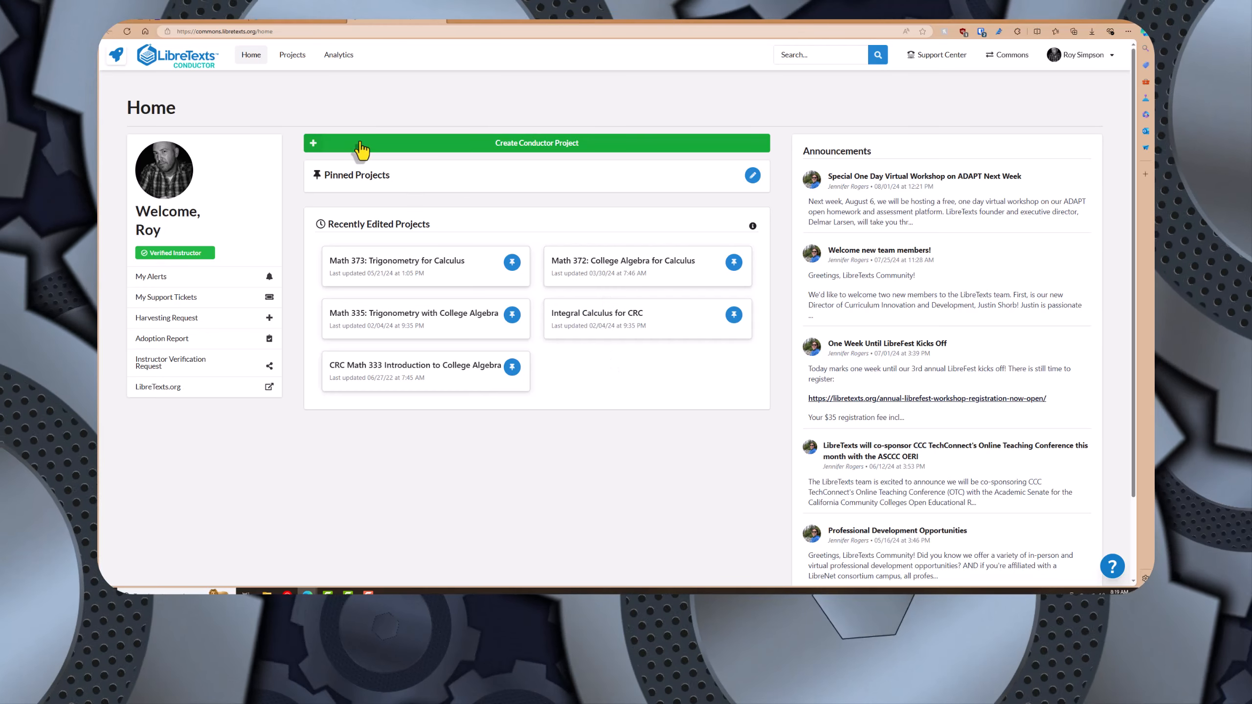
# Create a Conductor project titled "Math 372: College Algebra (Lecture Notes)" with visibility Private (only collaborators)
pyautogui.click(534, 153)
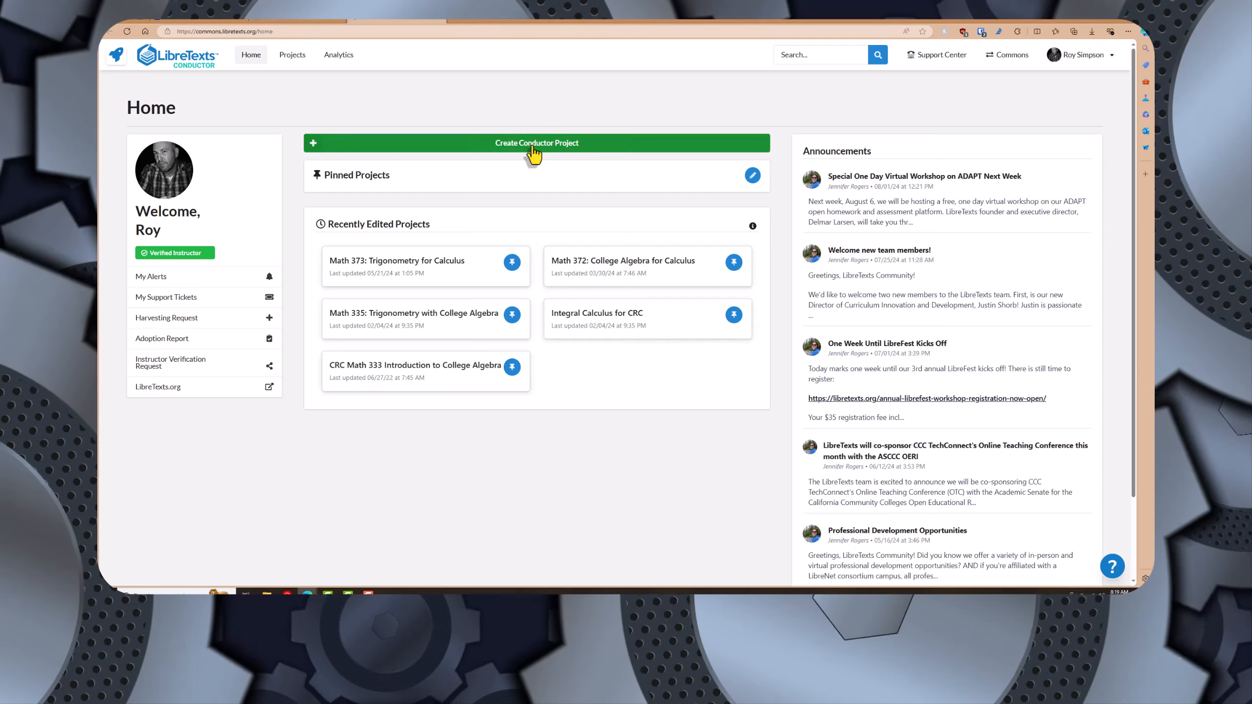
pyautogui.click(442, 304)
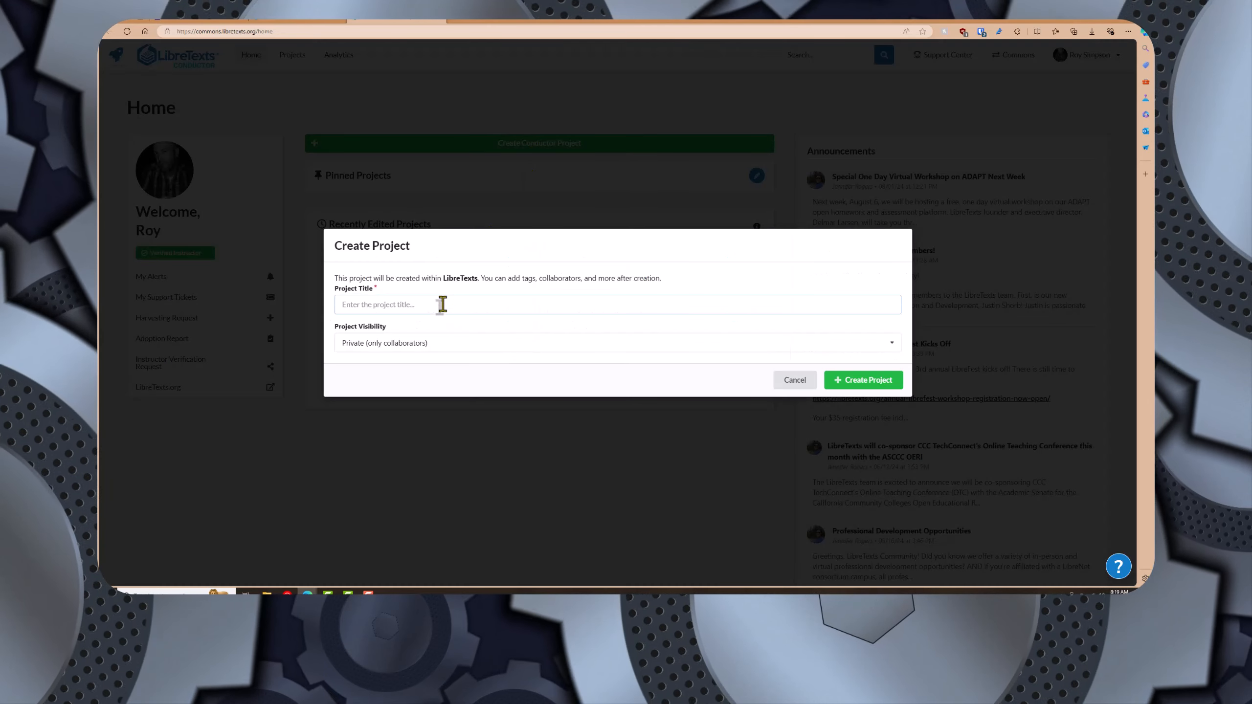
pyautogui.write('Math 372: College Algebra (Lecture Notes')
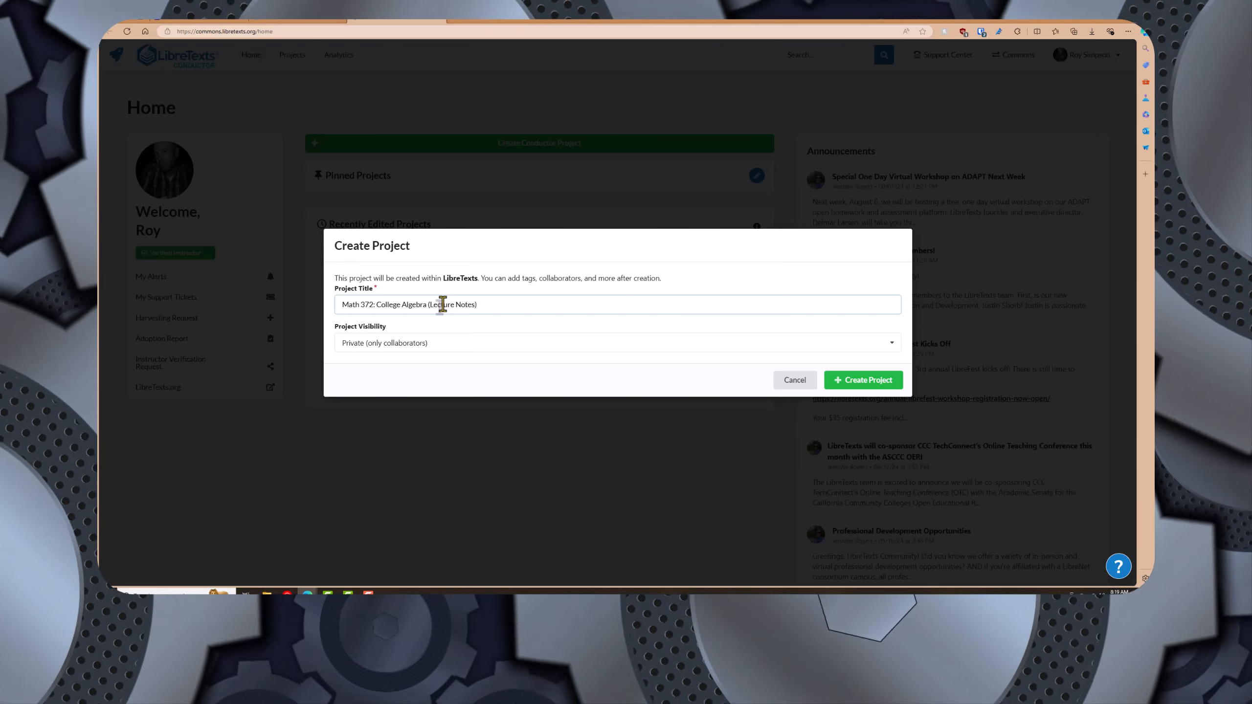
pyautogui.click(434, 344)
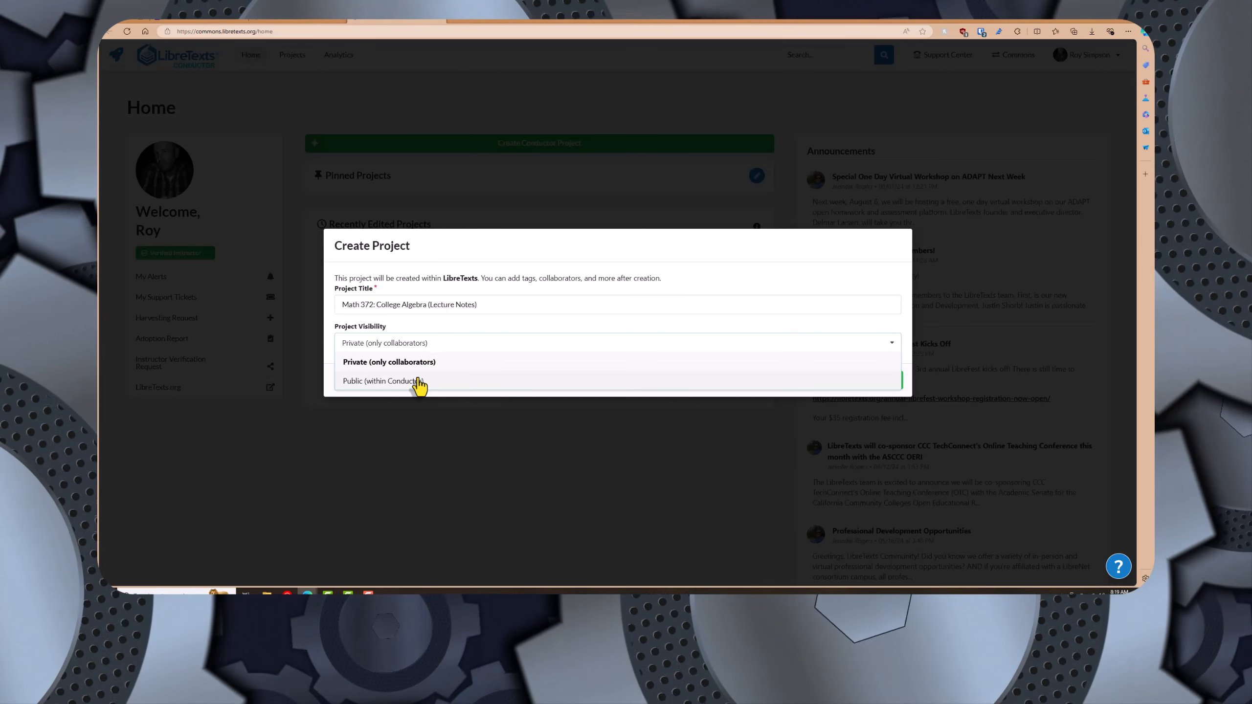
pyautogui.click(413, 328)
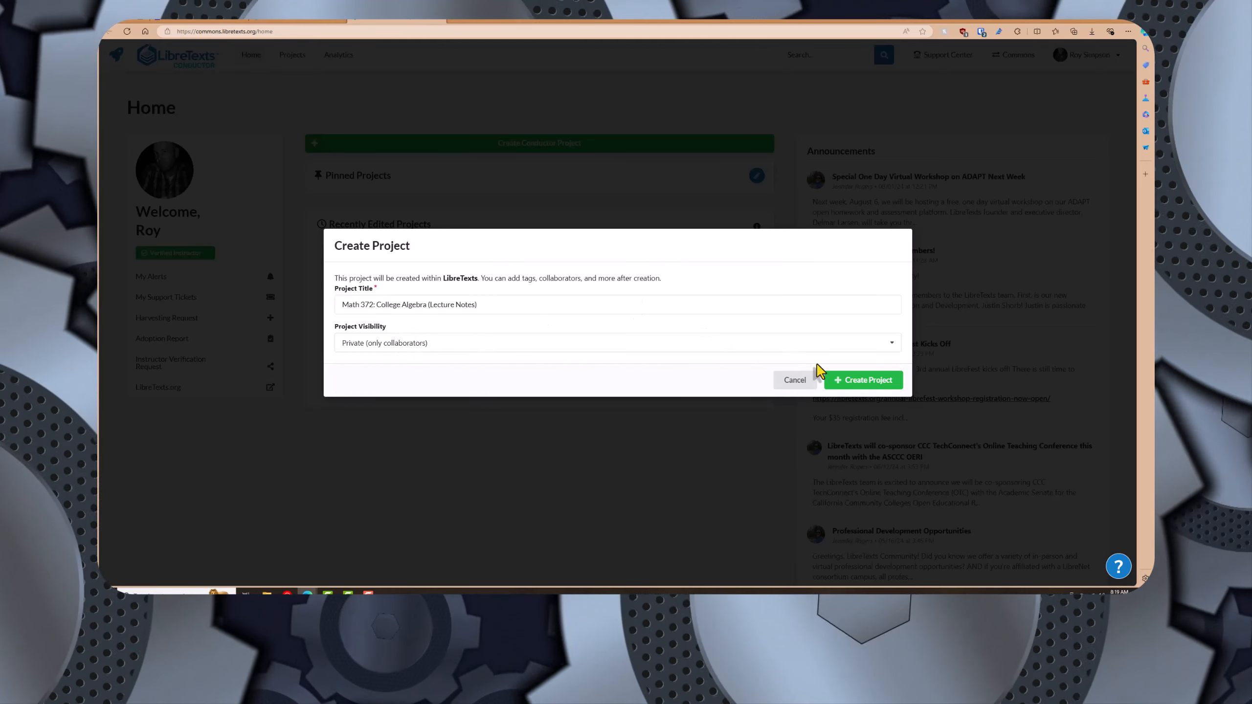
pyautogui.click(855, 383)
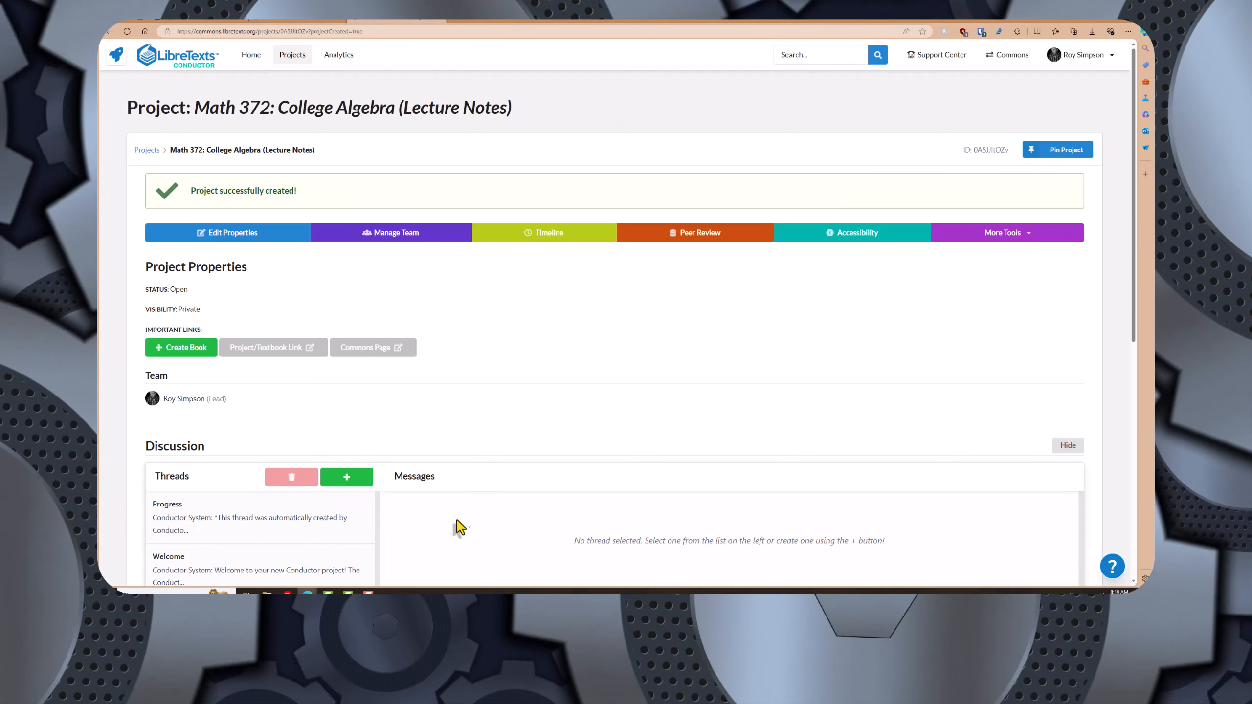
# Review the project page and create its empty book in the Mathematics library, keeping the project title as the book title
pyautogui.scroll(-5, 621, 407)
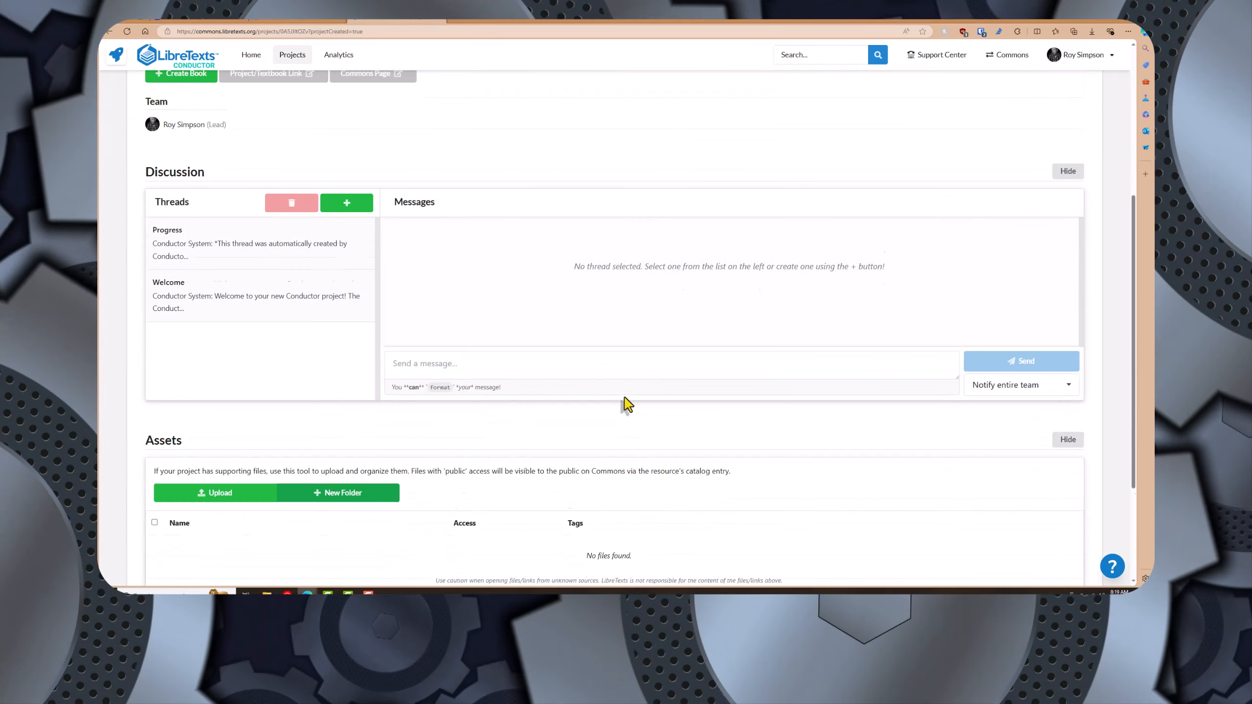
pyautogui.scroll(-3, 626, 404)
pyautogui.scroll(8, 626, 405)
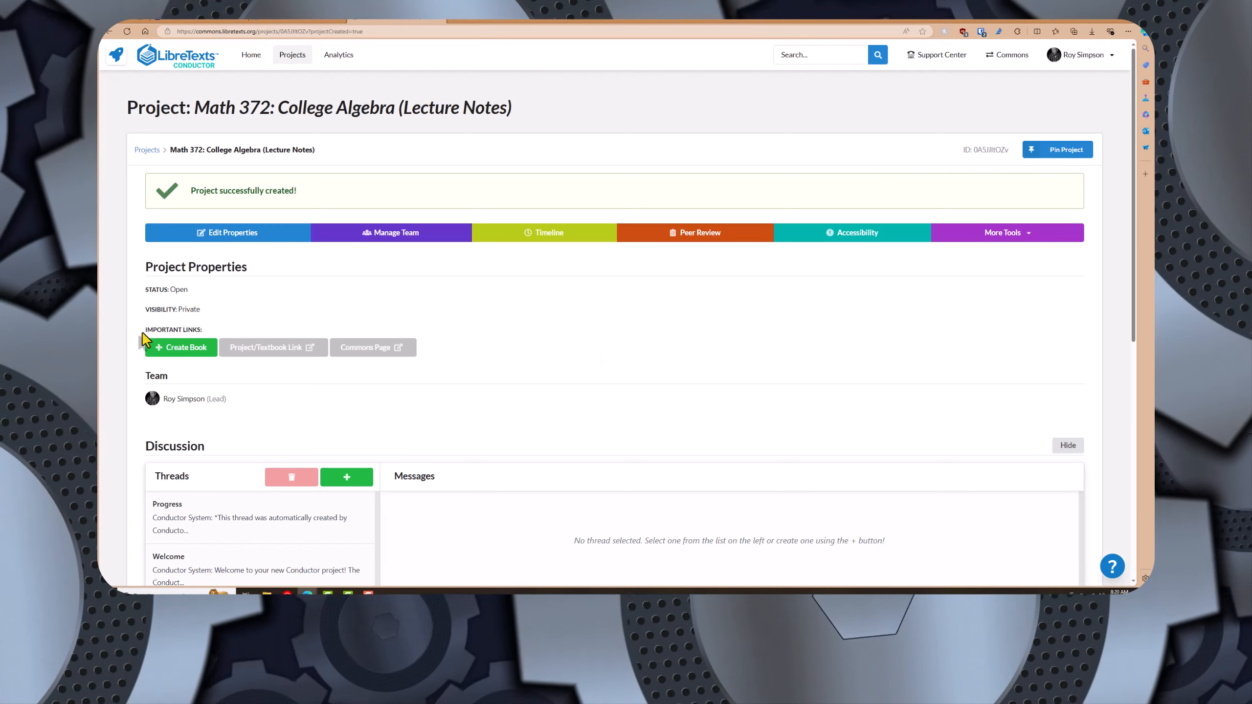
pyautogui.click(183, 354)
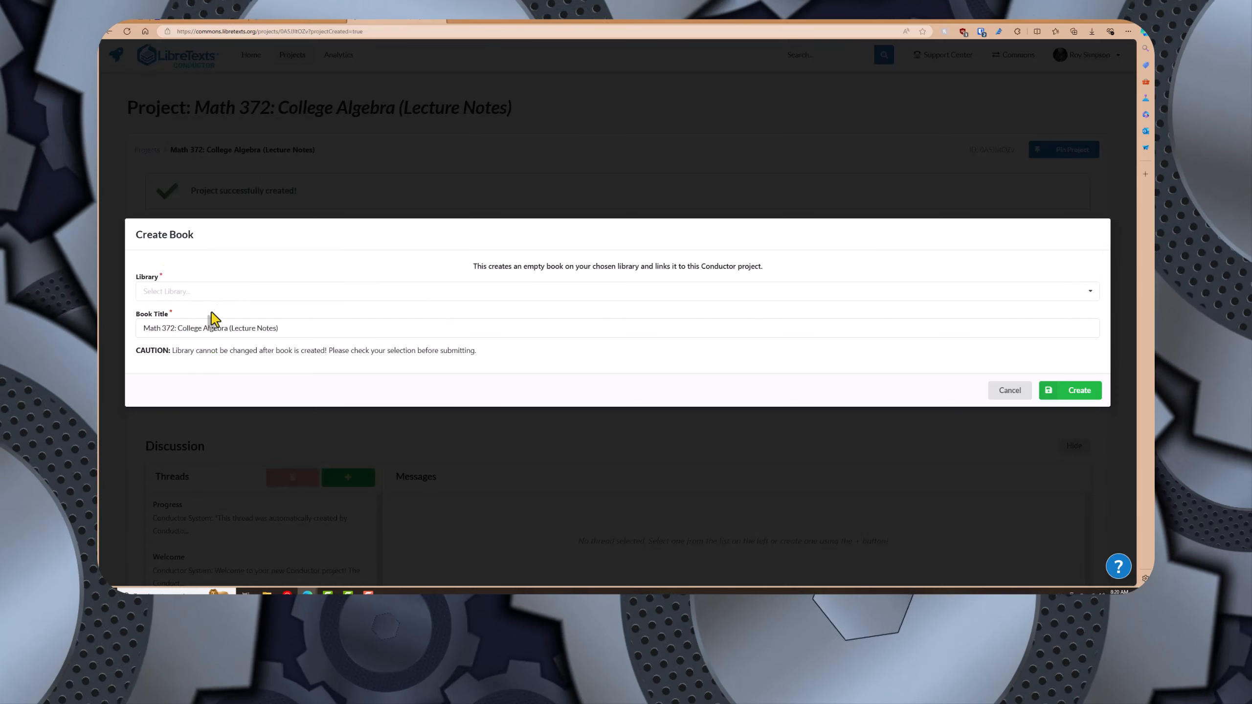
pyautogui.click(237, 296)
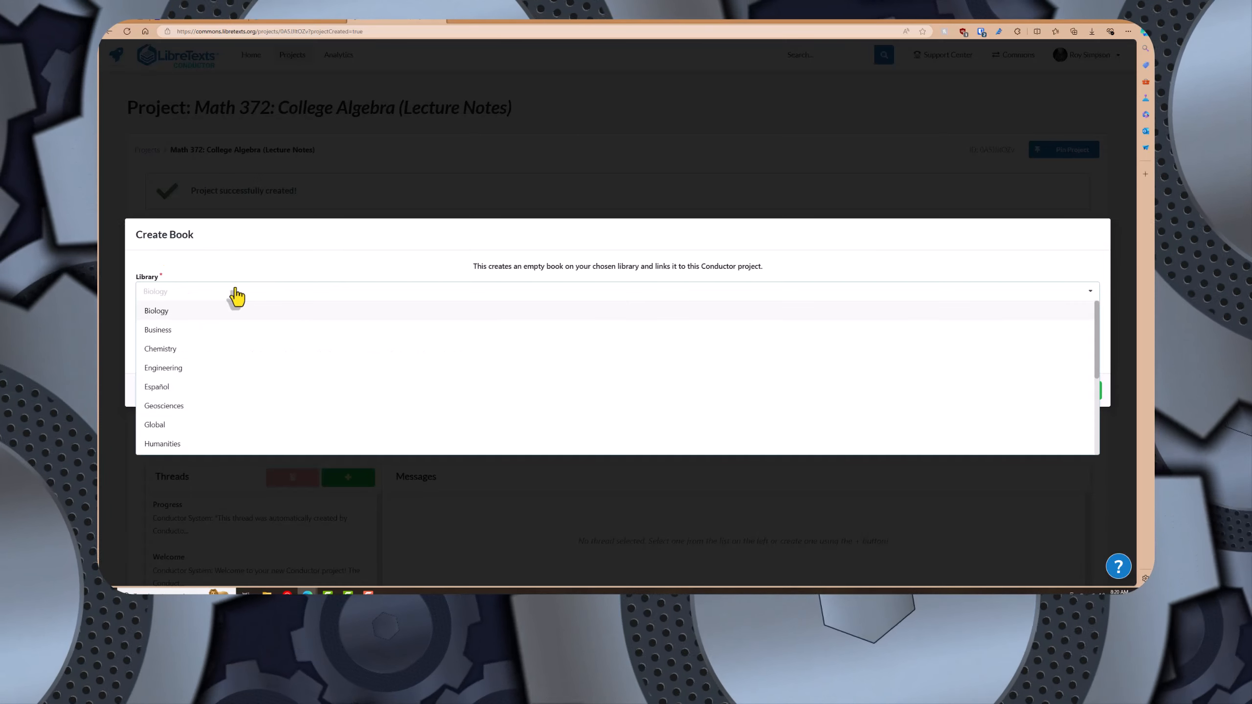
pyautogui.scroll(-3, 196, 369)
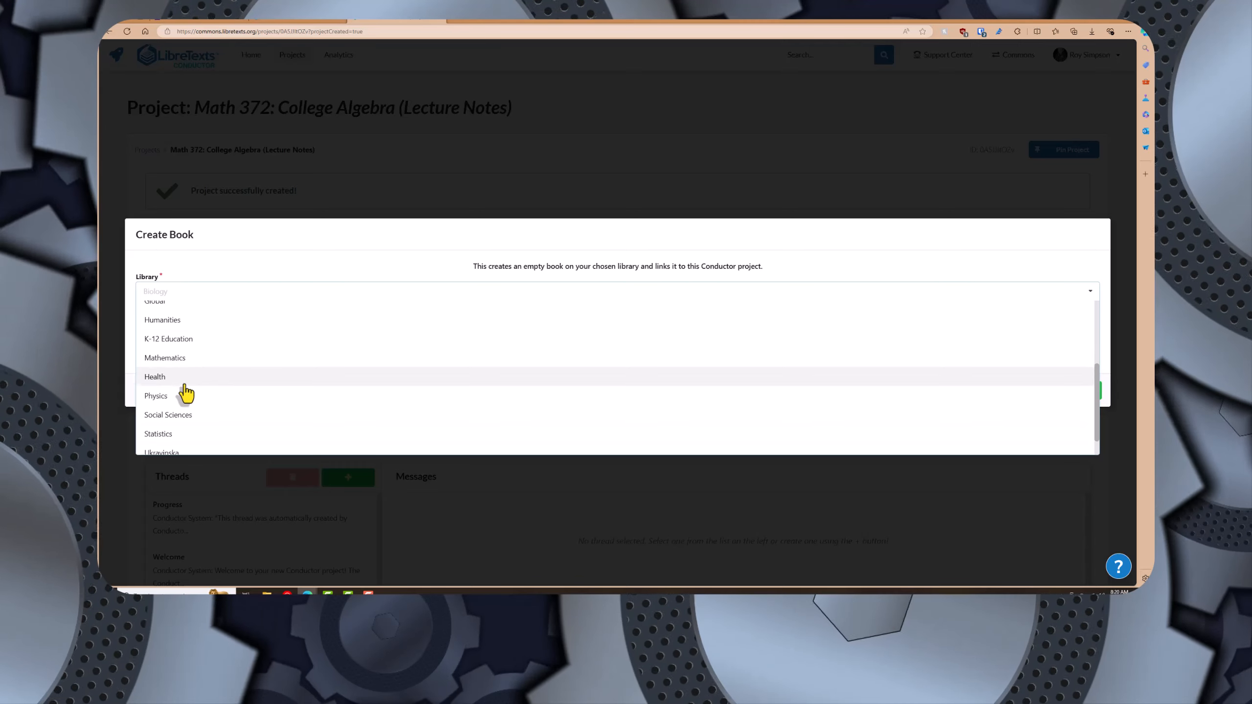
pyautogui.click(175, 340)
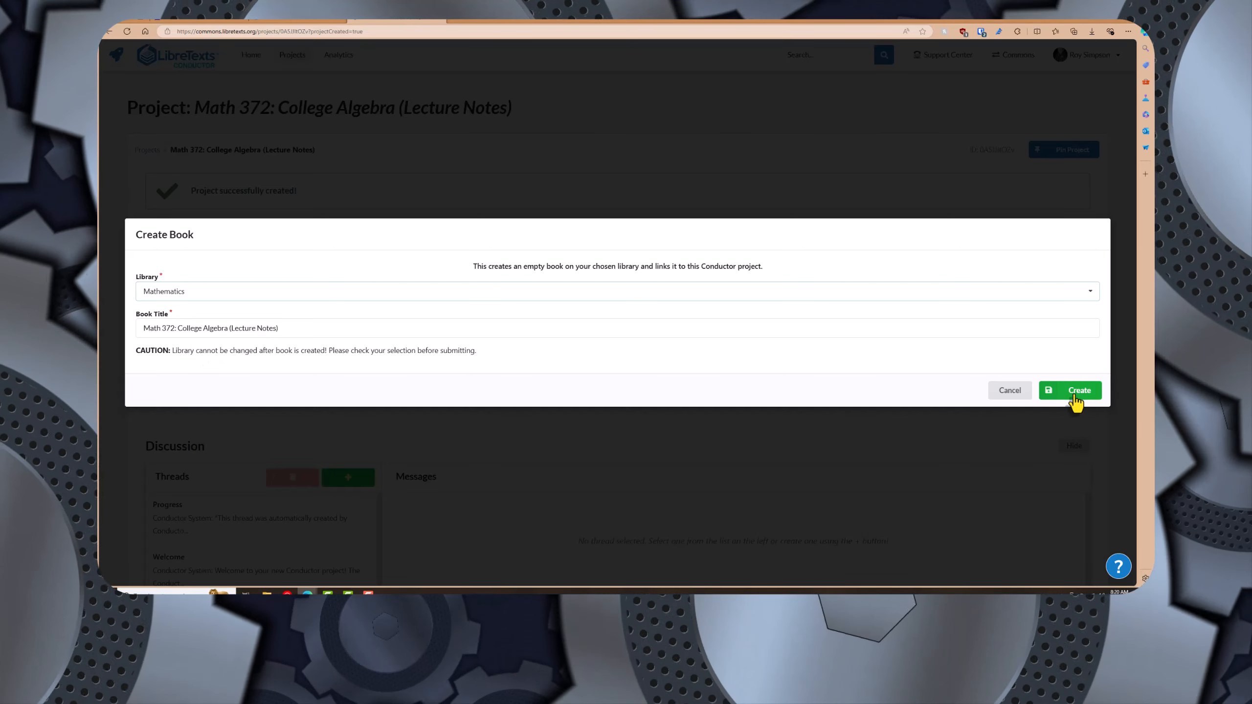
pyautogui.click(1076, 403)
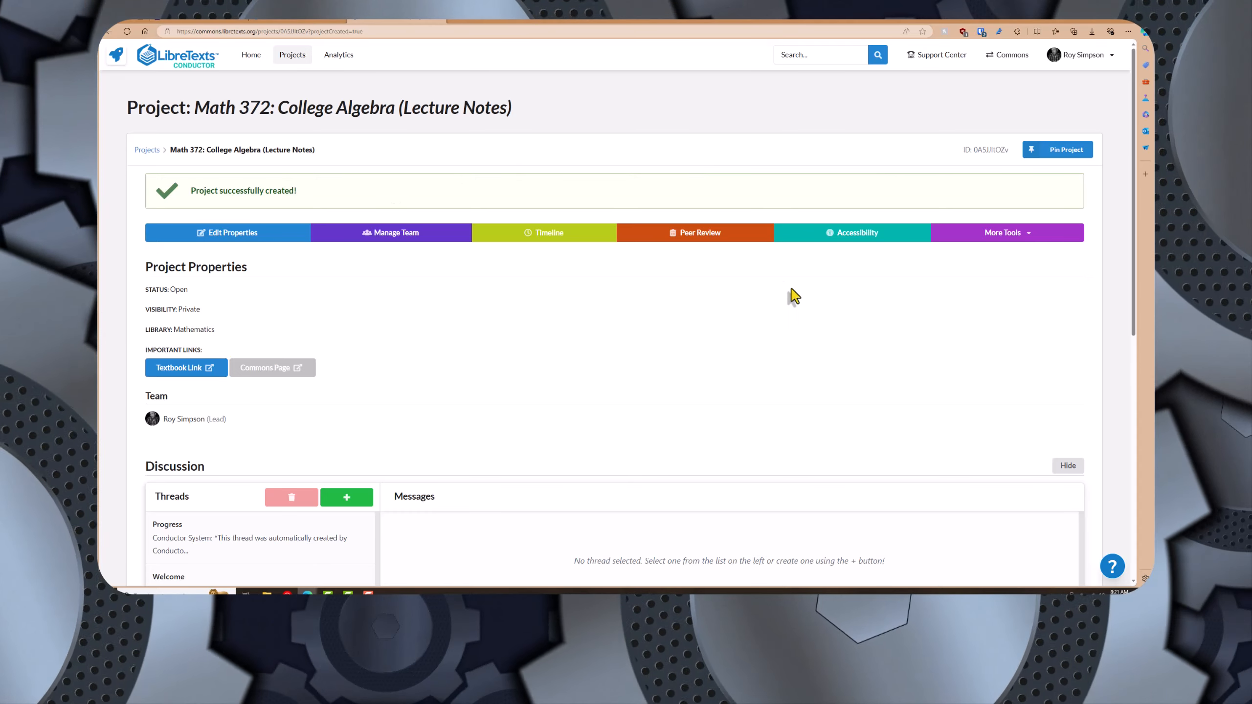
# Open the project's linked textbook page in the Mathematics library and load the book in the OER Remixer
pyautogui.scroll(-5, 412, 405)
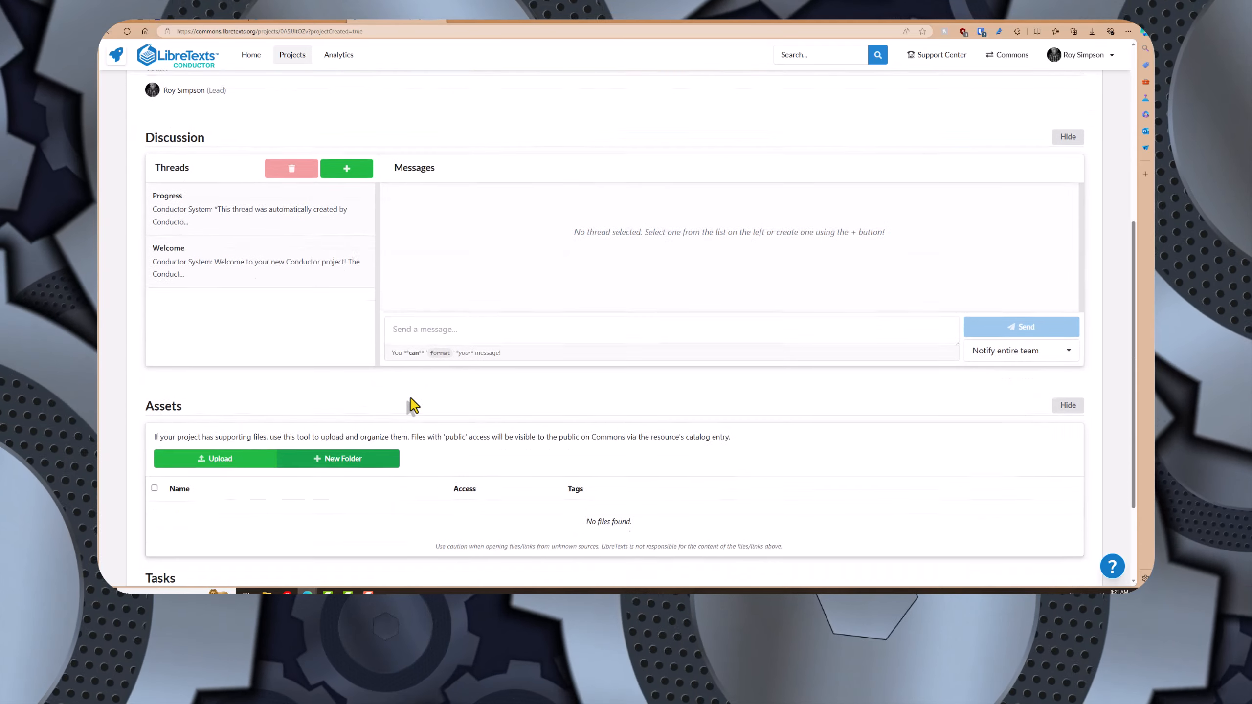
pyautogui.scroll(4, 412, 405)
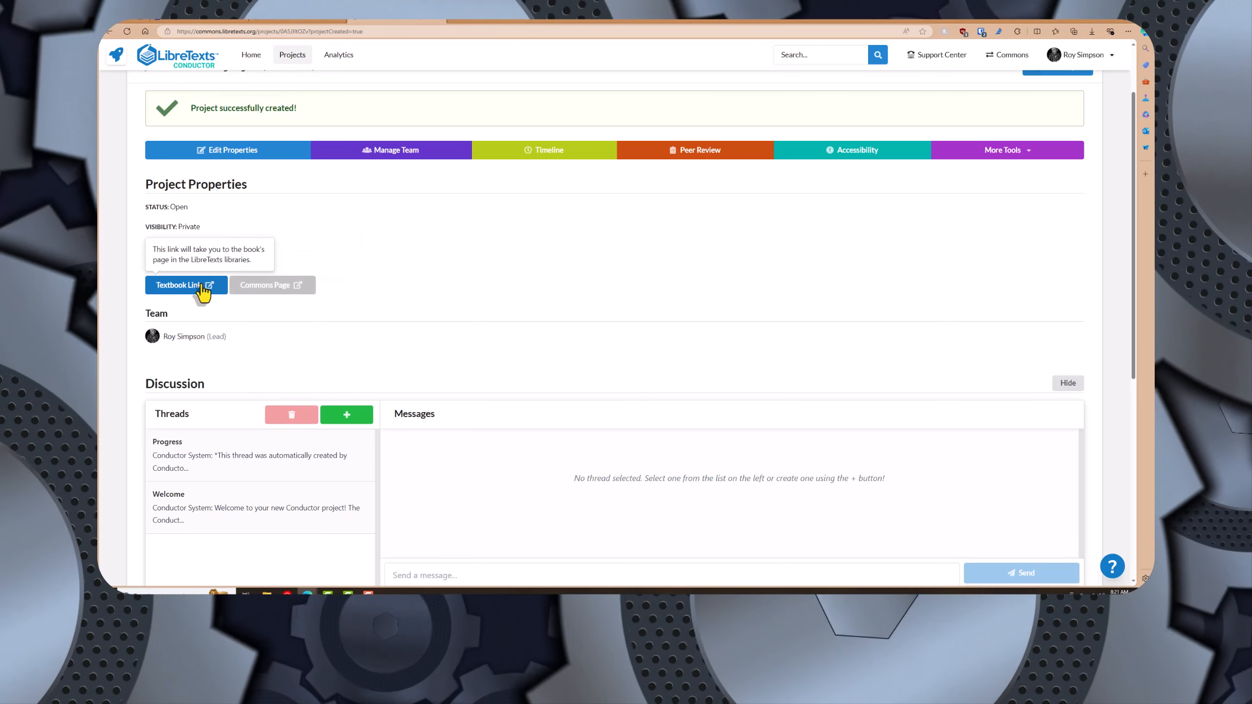
pyautogui.click(202, 287)
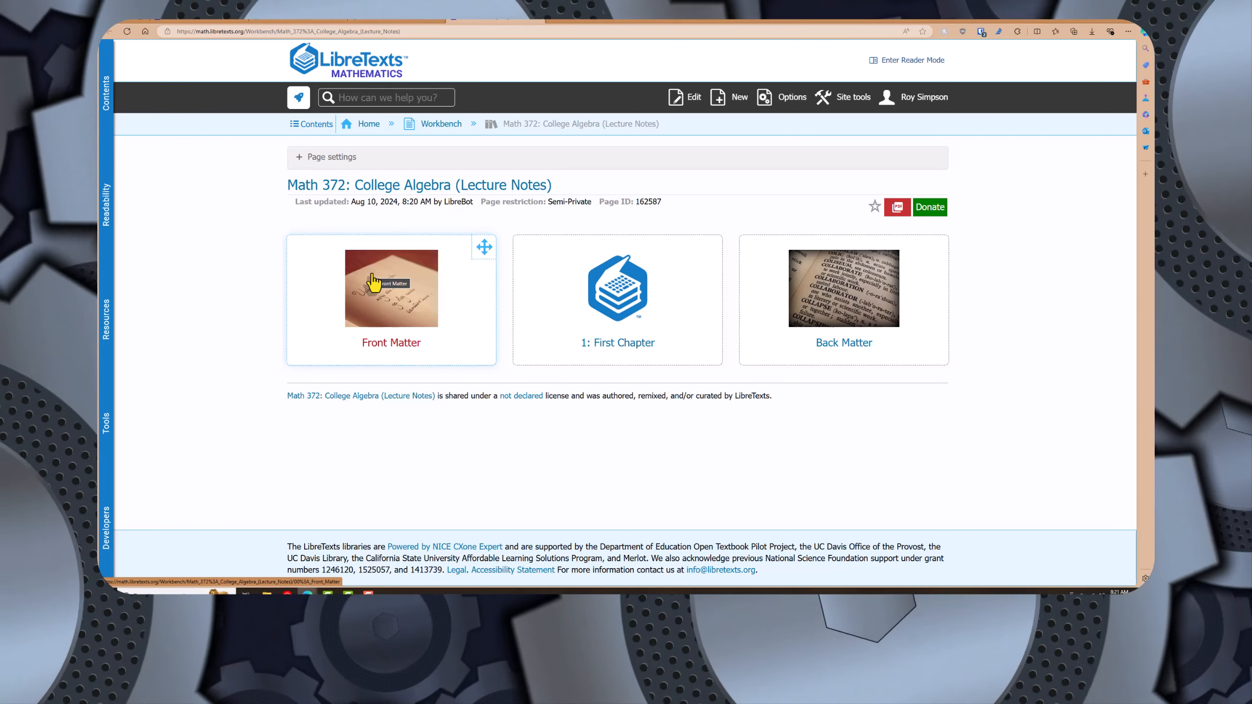
pyautogui.click(105, 425)
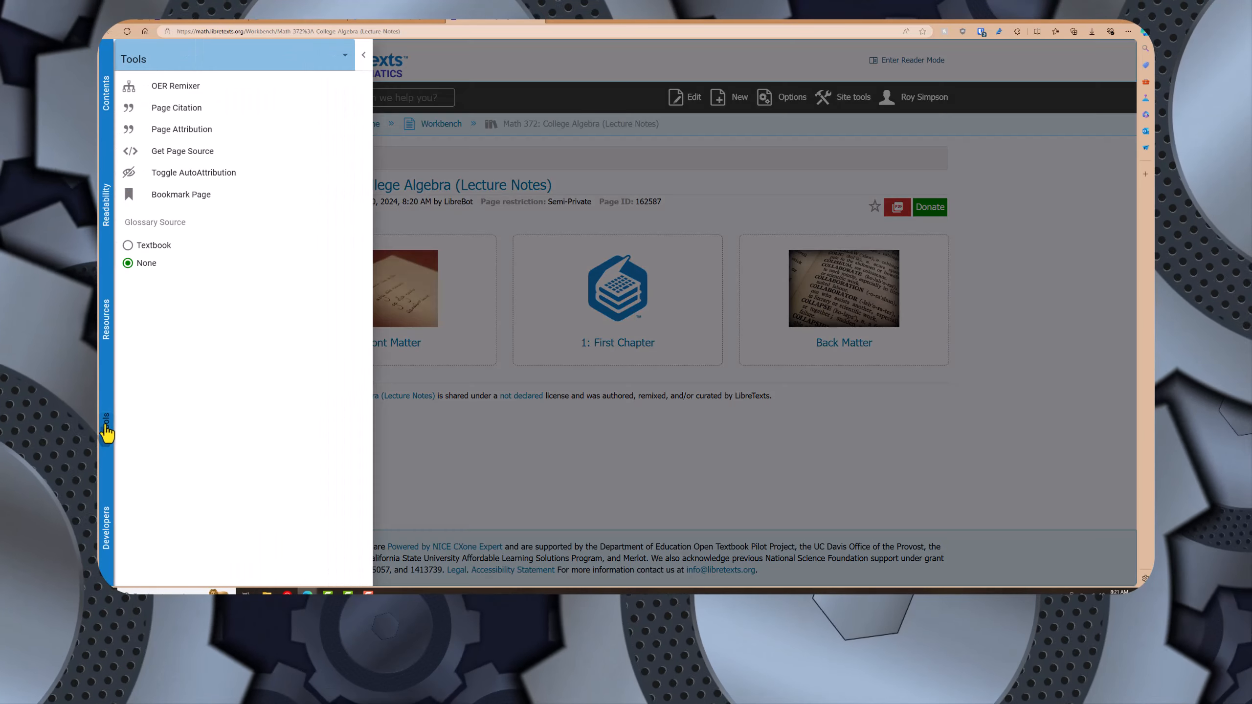
pyautogui.click(204, 89)
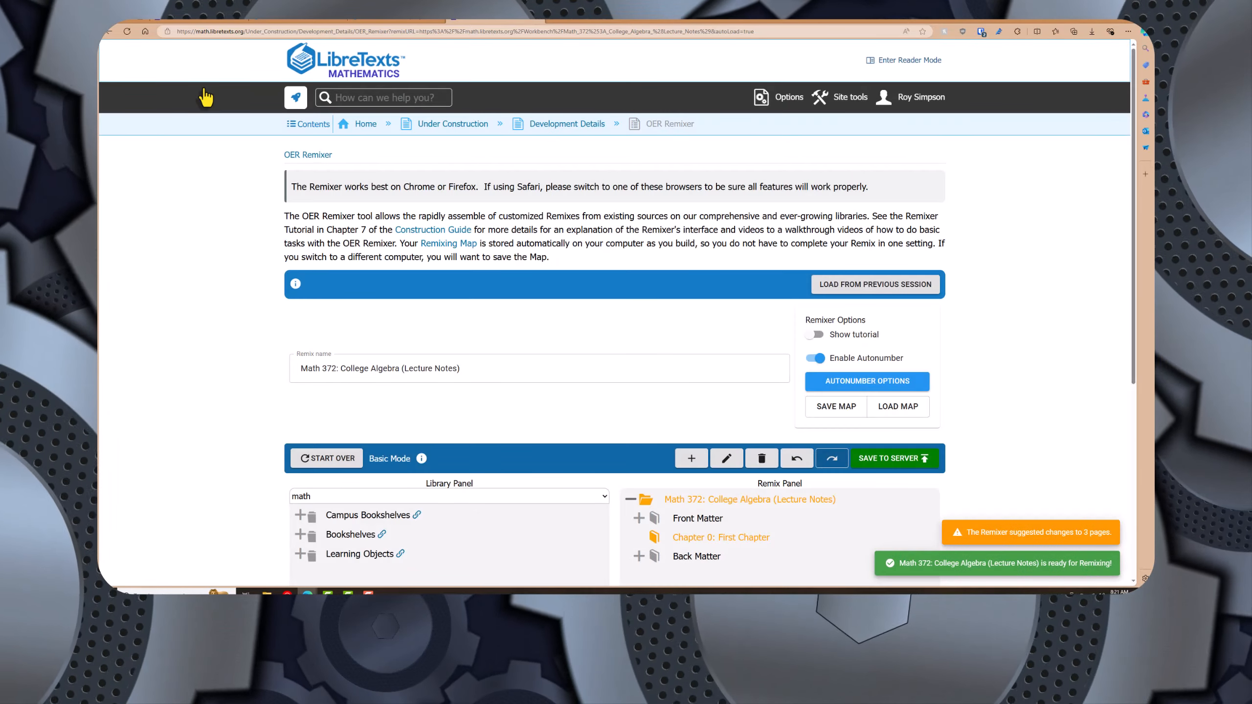
pyautogui.scroll(-5, 211, 234)
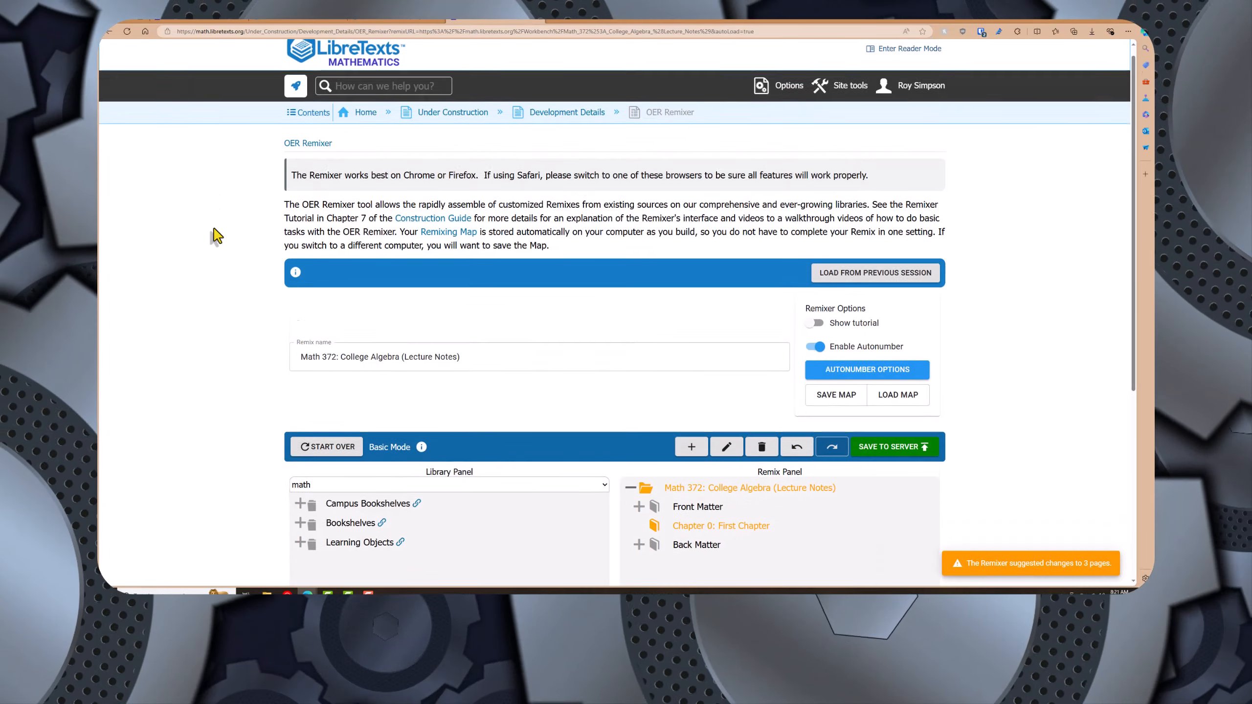
# Review the Remixer page and its autonumber options, checking the chapter prefix, initial chapter number and guide depth
pyautogui.scroll(4, 212, 232)
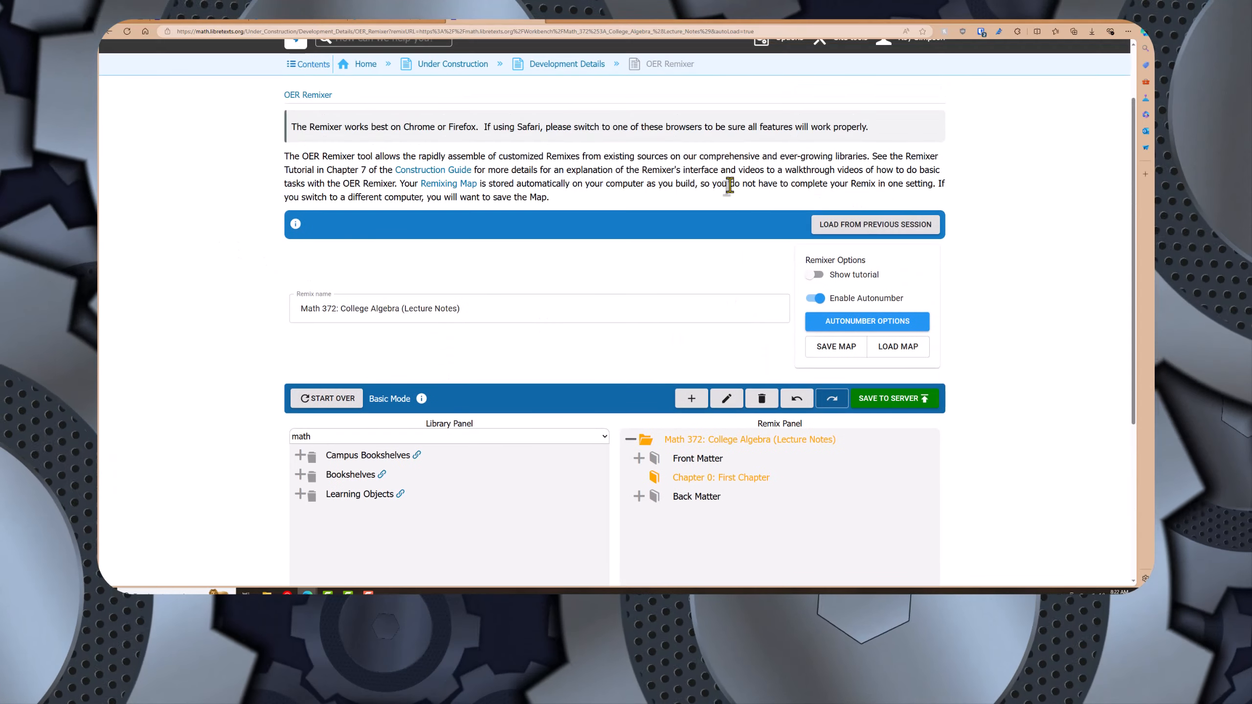
pyautogui.scroll(1, 594, 168)
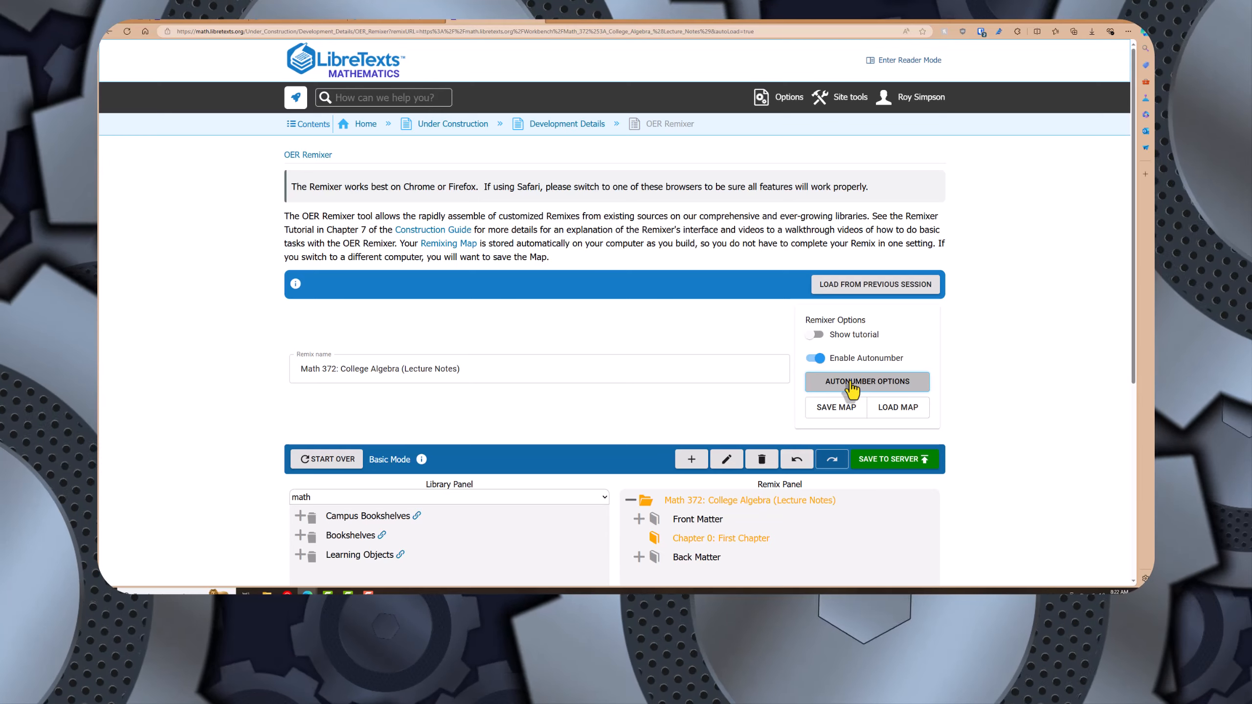
pyautogui.scroll(-3, 659, 572)
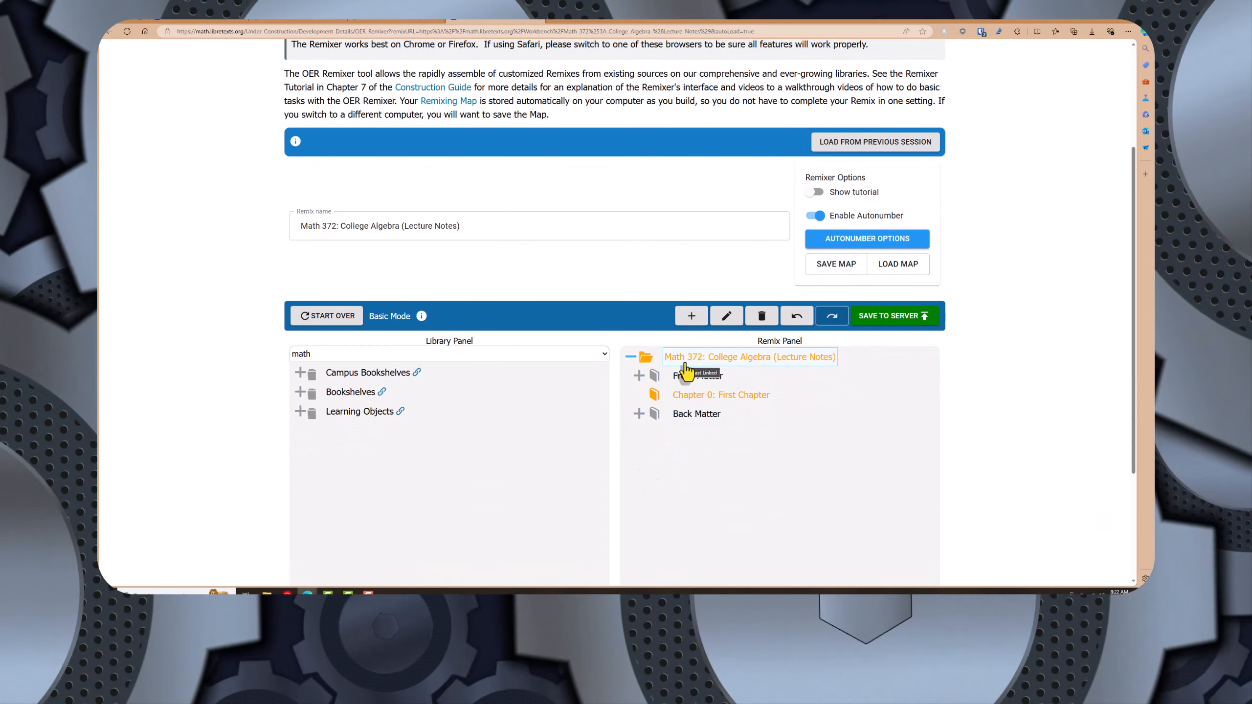
pyautogui.click(848, 245)
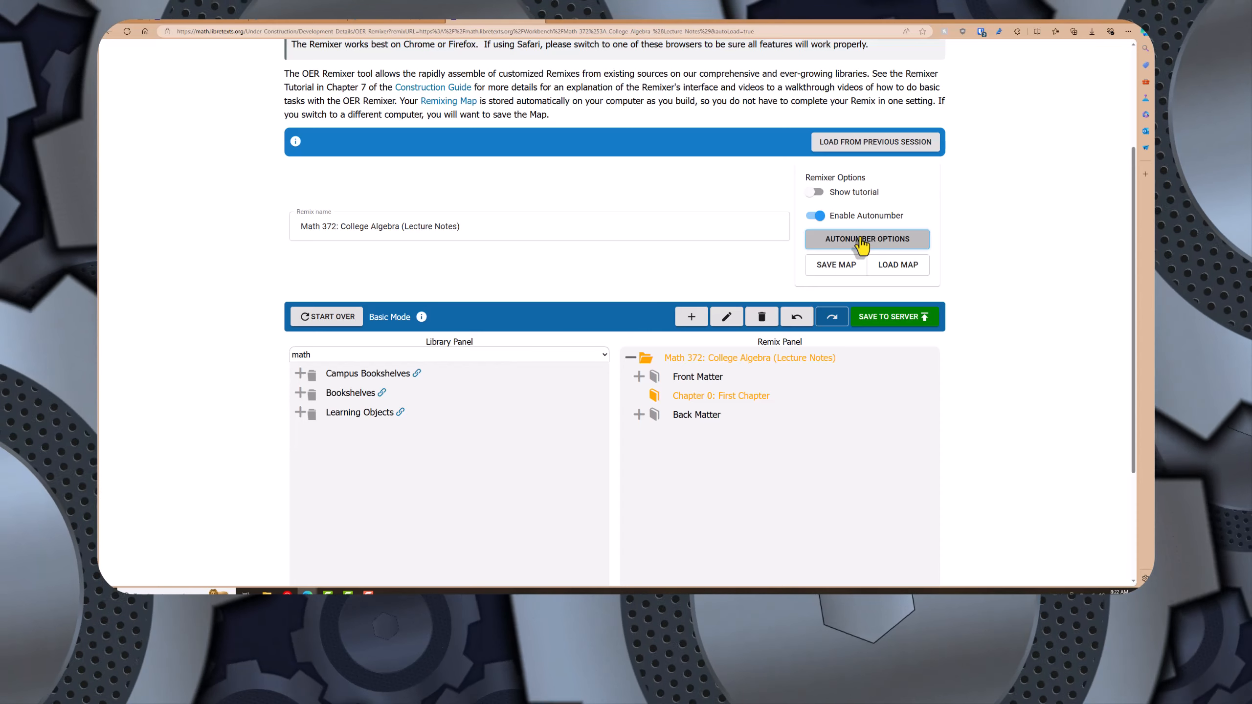
pyautogui.click(862, 245)
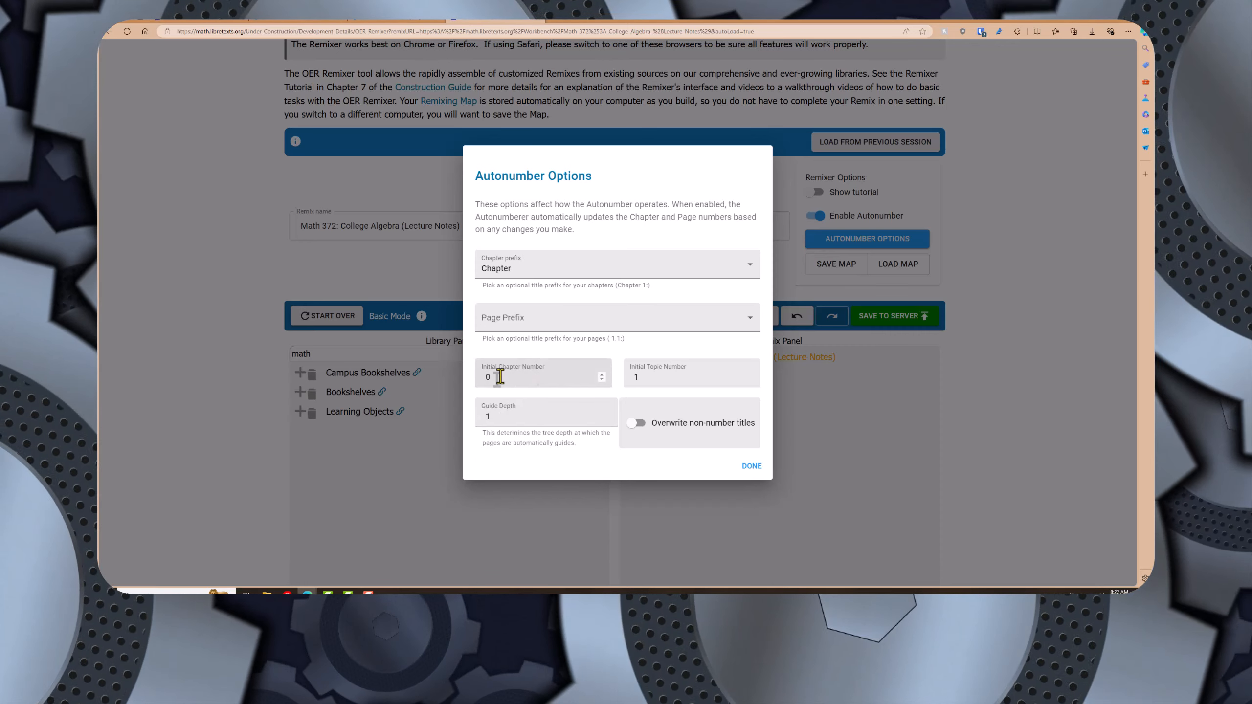
pyautogui.click(777, 343)
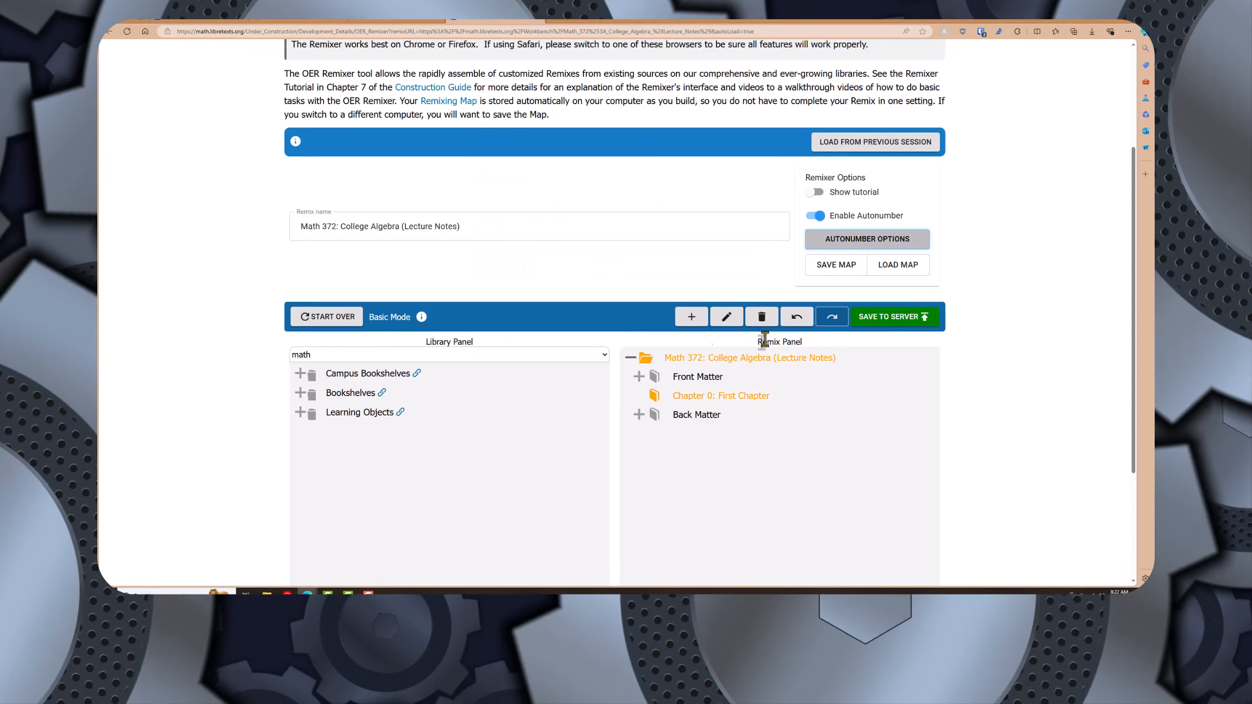
# Expand the source book Math 372: College Algebra for Calculus under Cosumnes River College in the library's Campus Bookshelves
pyautogui.click(300, 373)
pyautogui.scroll(-5, 395, 492)
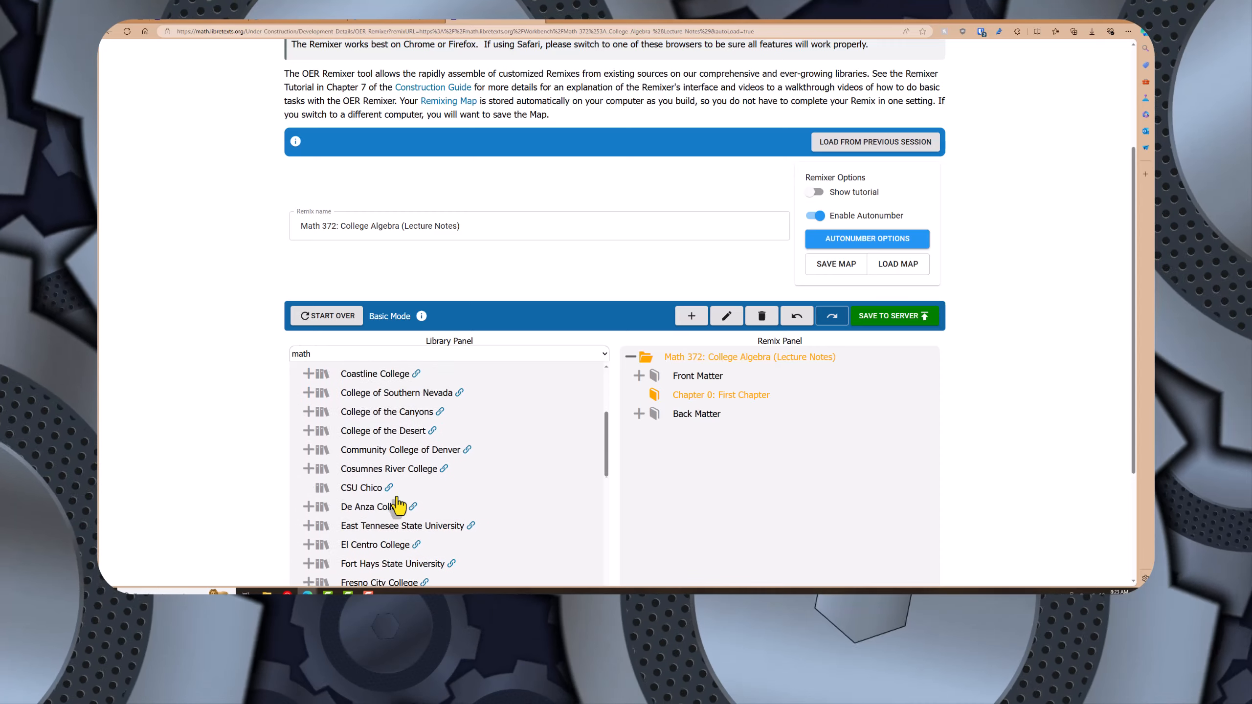
pyautogui.click(305, 429)
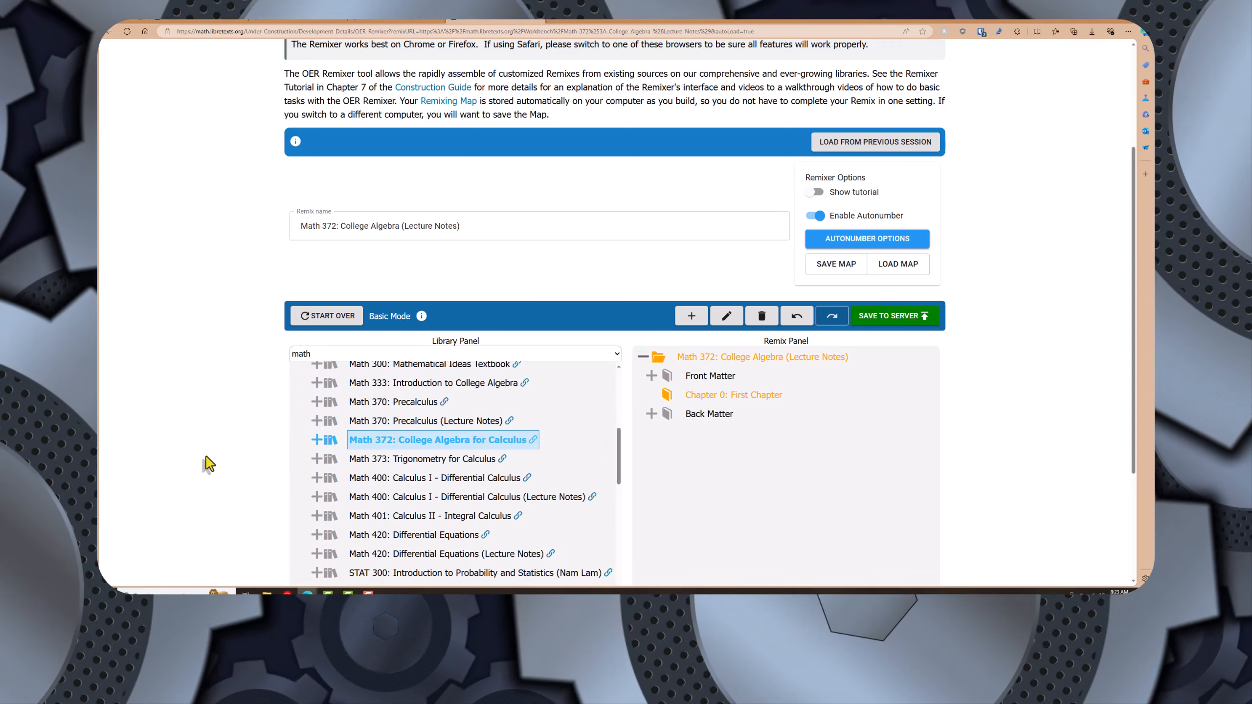
pyautogui.click(317, 442)
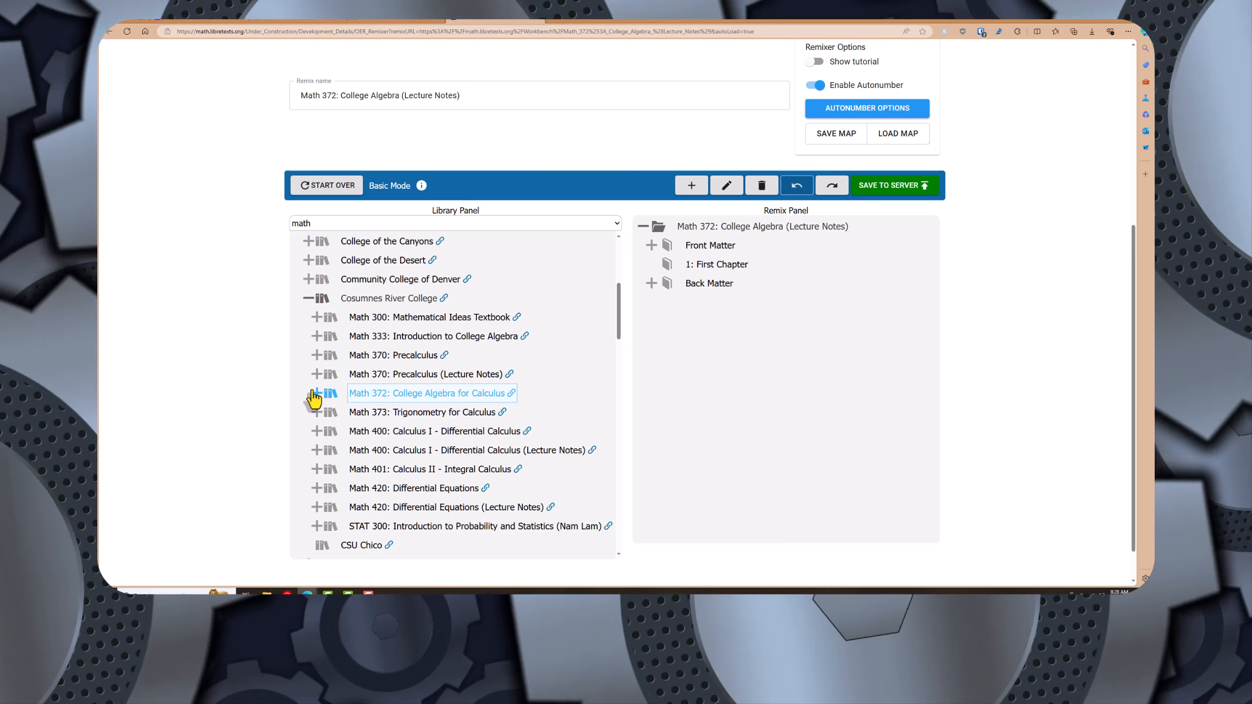
pyautogui.click(313, 393)
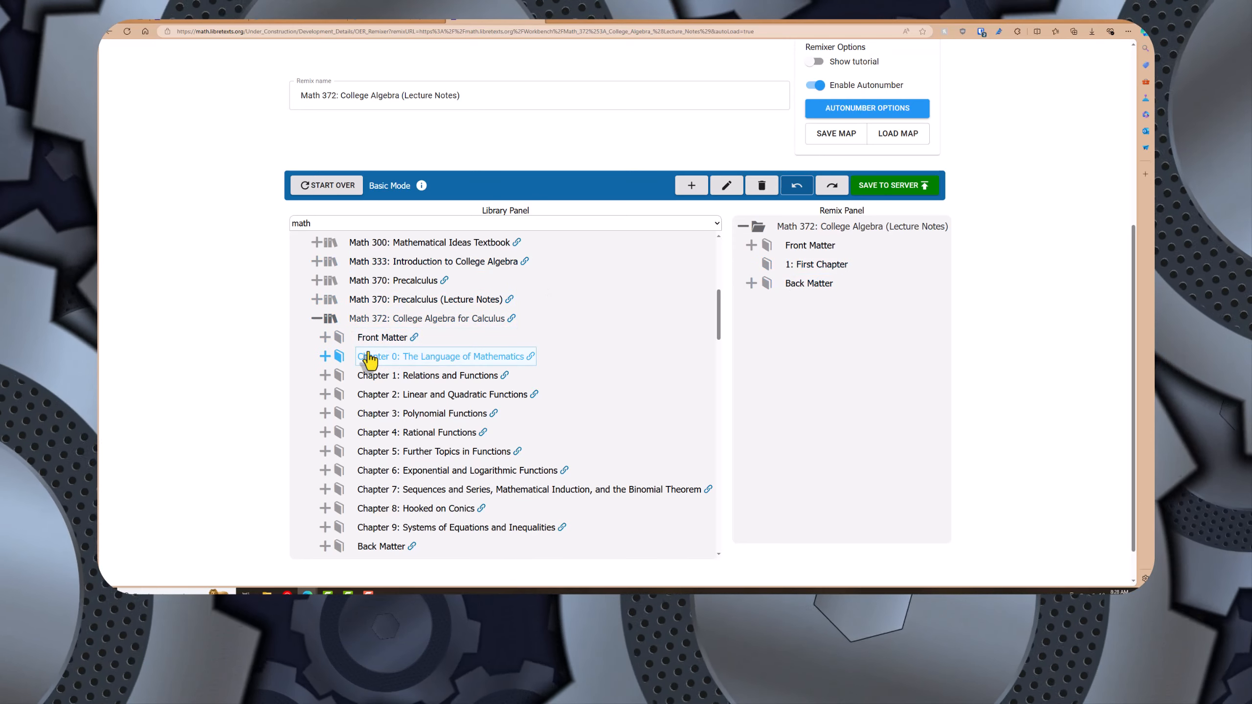
# Copy Chapter 0: The Language of Mathematics and Chapter 1: Relations and Functions into the remix and delete the placeholder First Chapter
pyautogui.moveTo(391, 362); pyautogui.dragTo(784, 263)
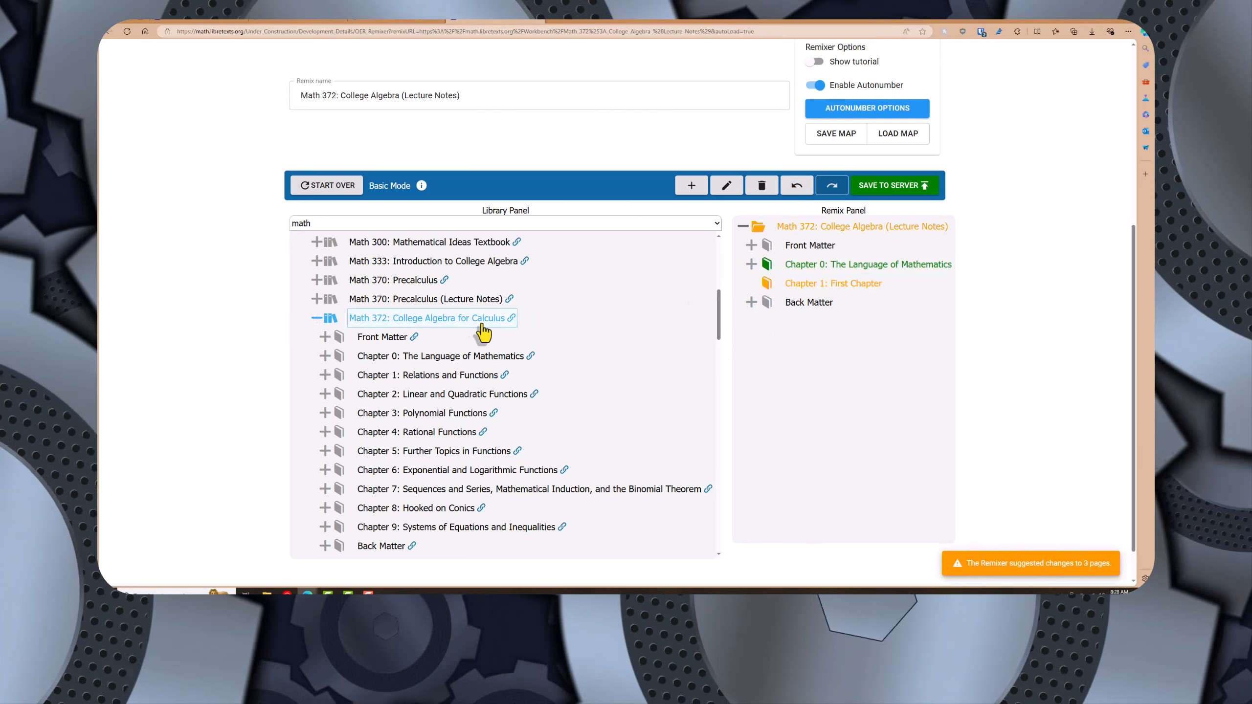
pyautogui.moveTo(488, 374); pyautogui.dragTo(753, 281)
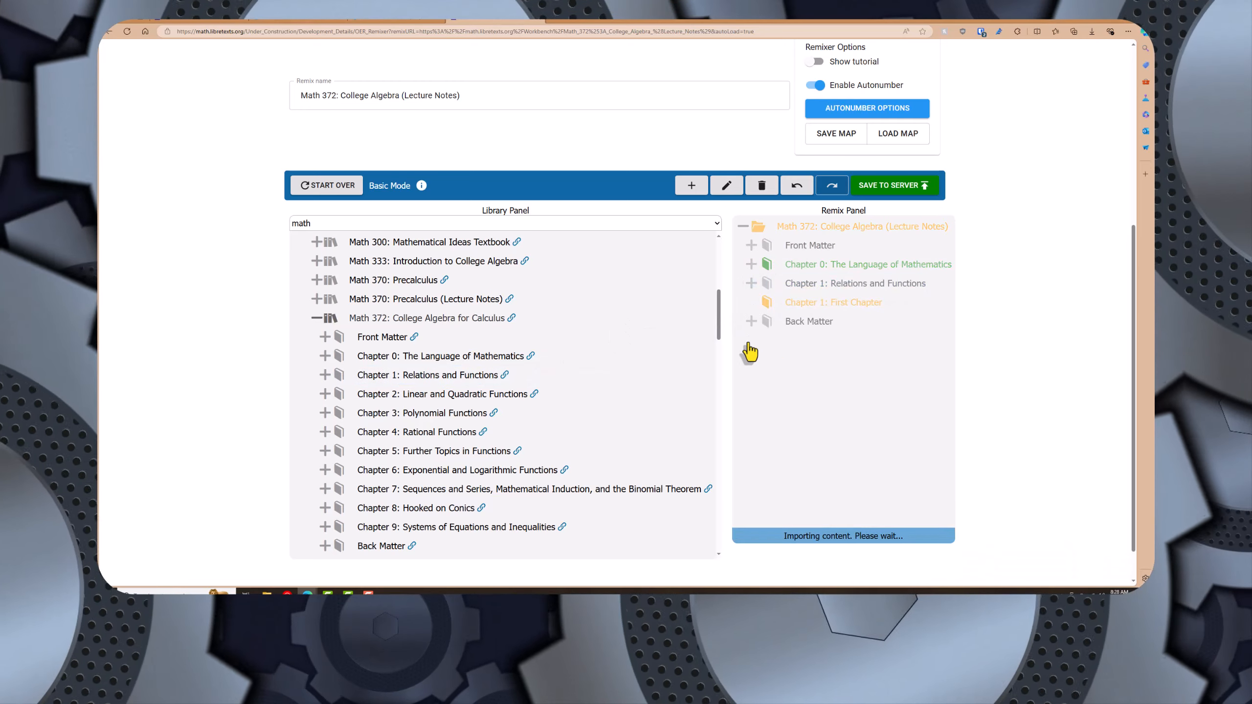
pyautogui.click(858, 309)
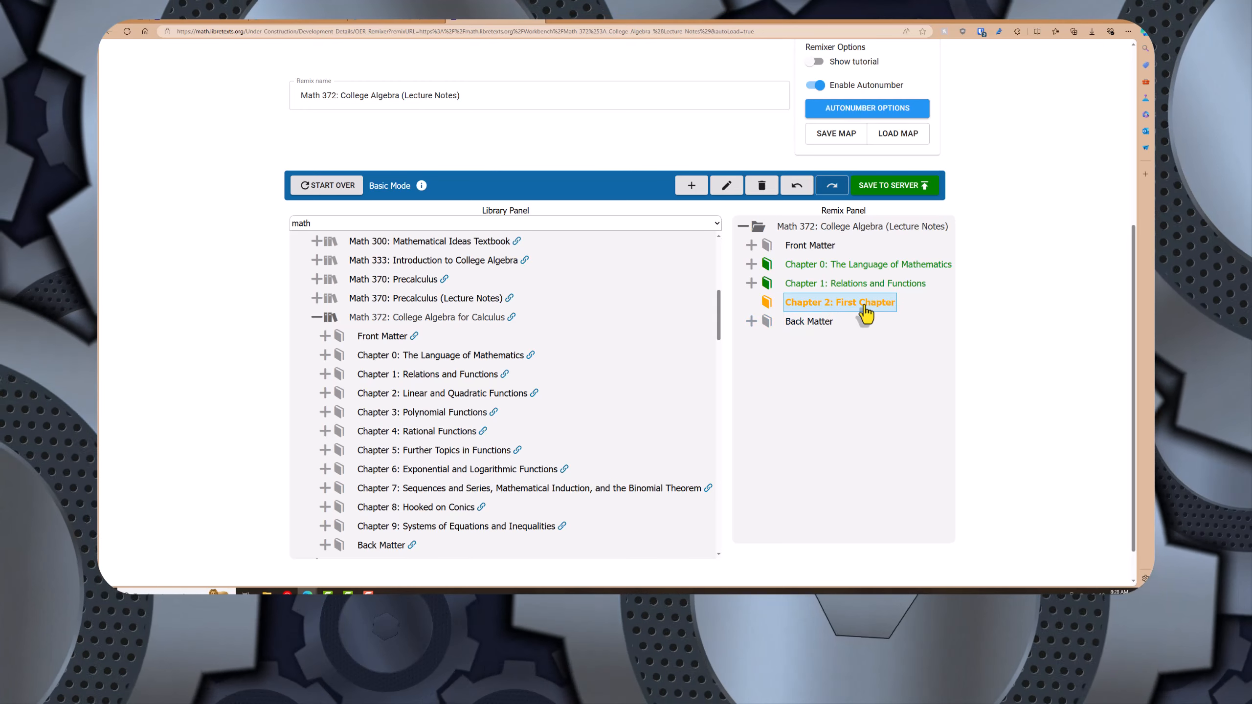
pyautogui.click(755, 189)
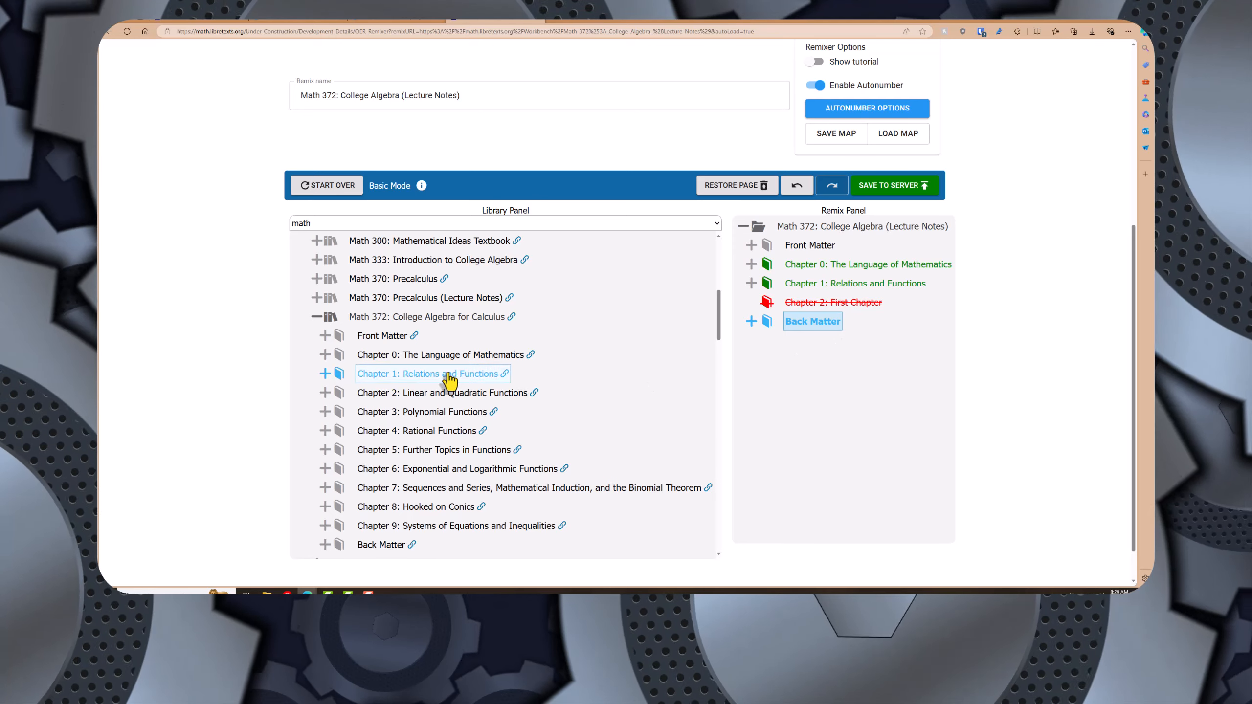
# Copy Chapters 2 through 9 of the source book into the remix, placing Systems of Equations and Inequalities at chapter level after Chapter 8
pyautogui.moveTo(365, 394); pyautogui.dragTo(763, 298)
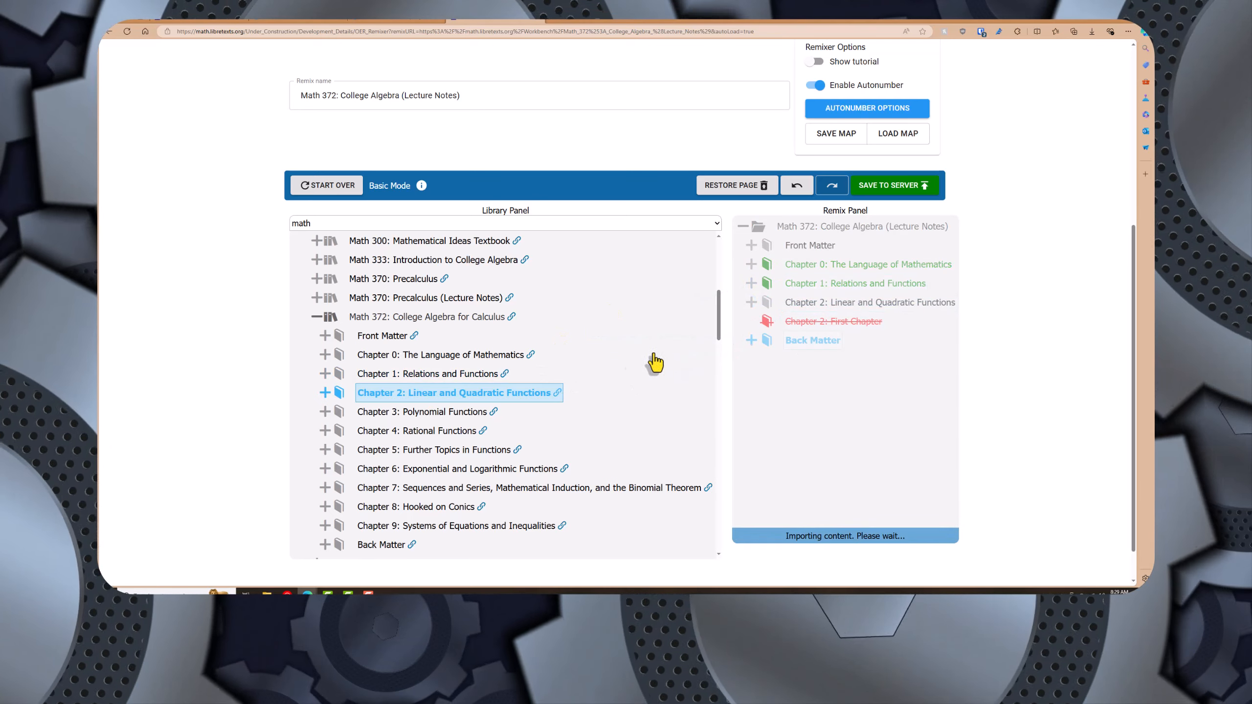
pyautogui.moveTo(397, 422); pyautogui.dragTo(741, 327)
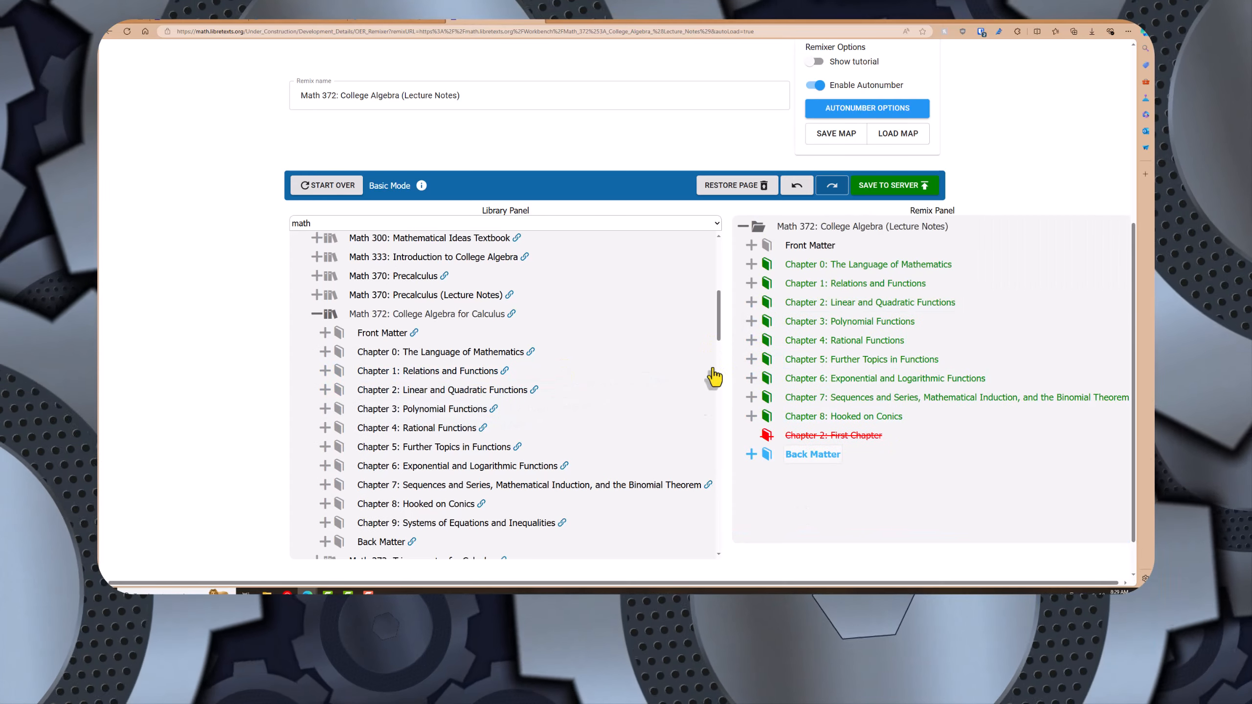
pyautogui.click(520, 395)
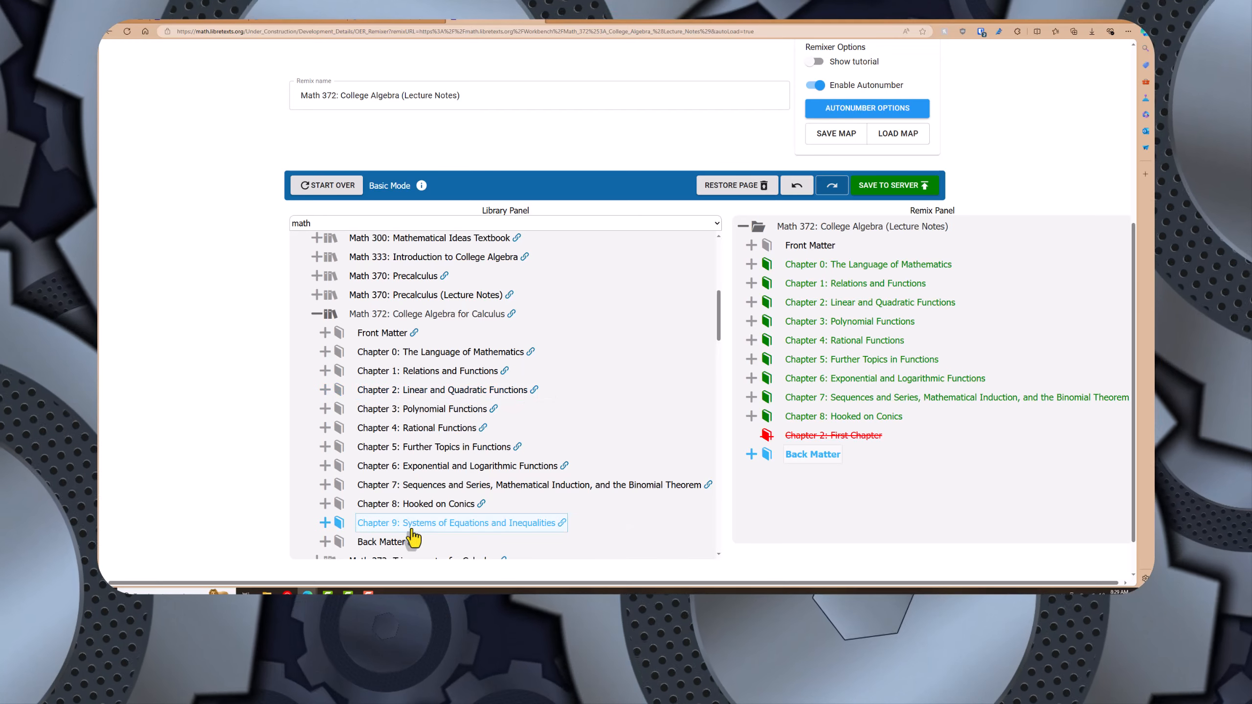
pyautogui.moveTo(412, 532)
pyautogui.mouseDown()
pyautogui.moveTo(635, 459)
pyautogui.moveTo(805, 425)
pyautogui.moveTo(800, 386)
pyautogui.moveTo(812, 403)
pyautogui.moveTo(804, 513)
pyautogui.moveTo(784, 513)
pyautogui.moveTo(797, 415)
pyautogui.mouseUp()
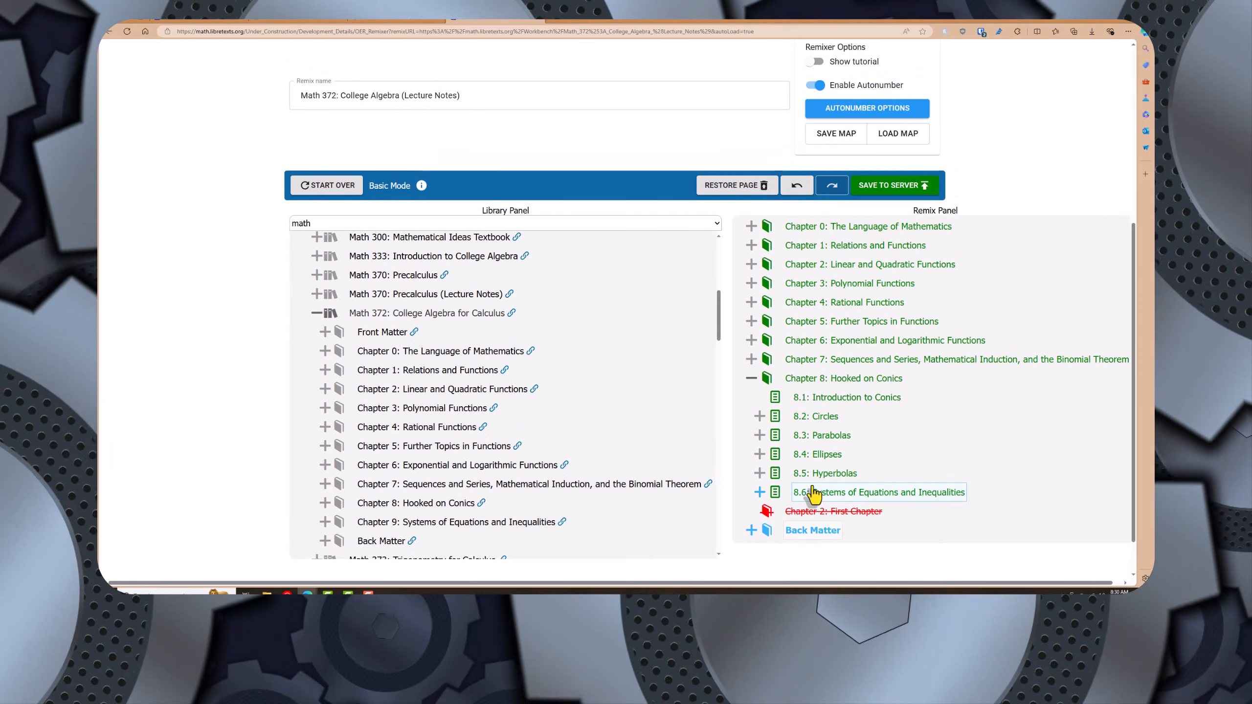
pyautogui.moveTo(817, 499); pyautogui.dragTo(783, 495)
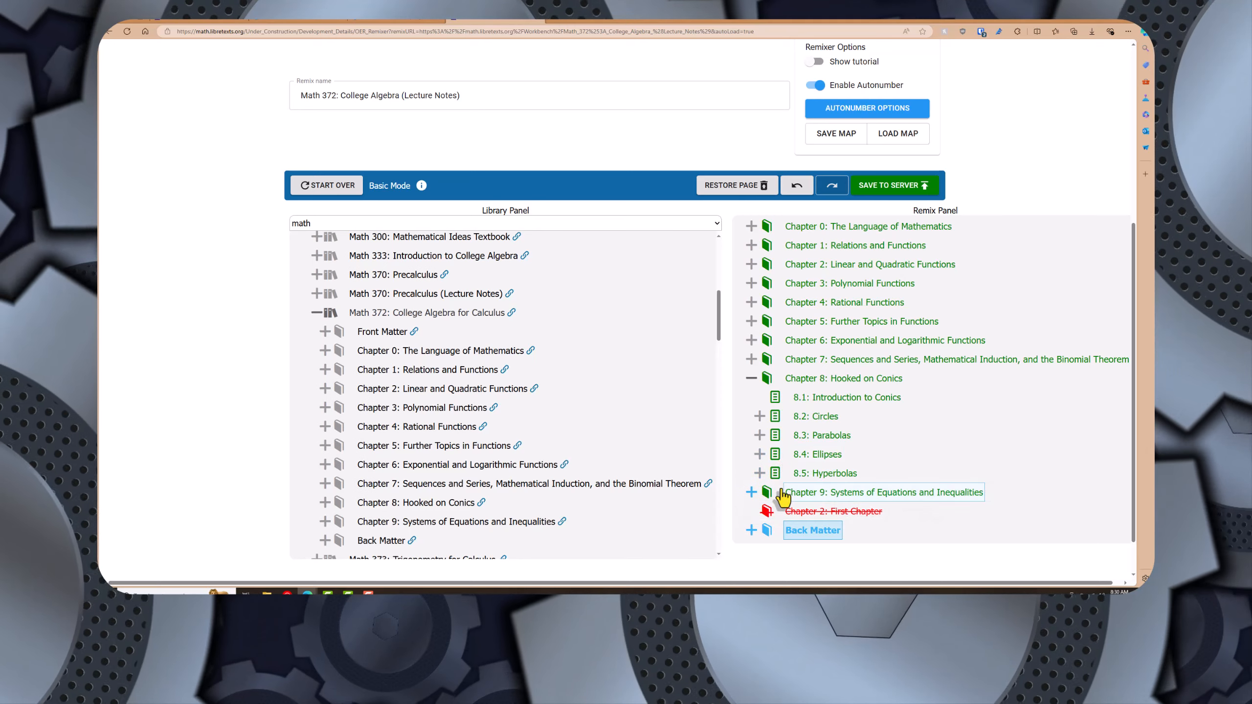
pyautogui.click(751, 378)
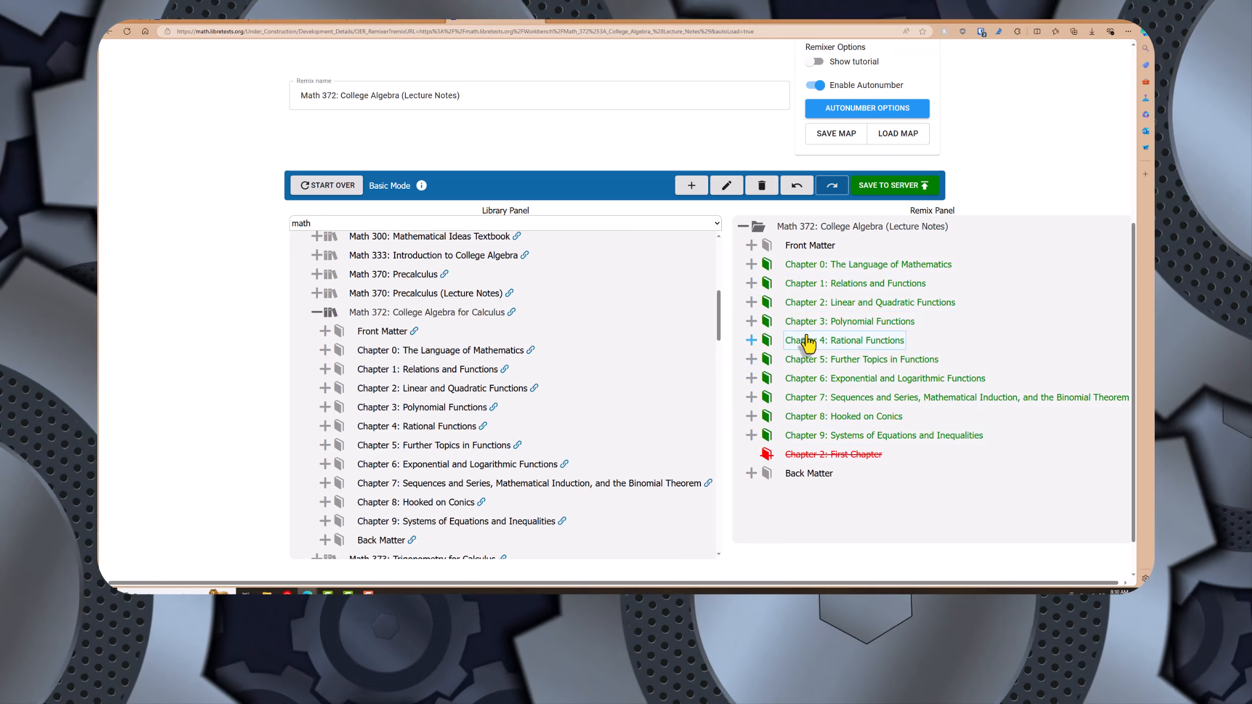
# Try deleting the Operations section from Chapter 0 of the remix
pyautogui.click(751, 266)
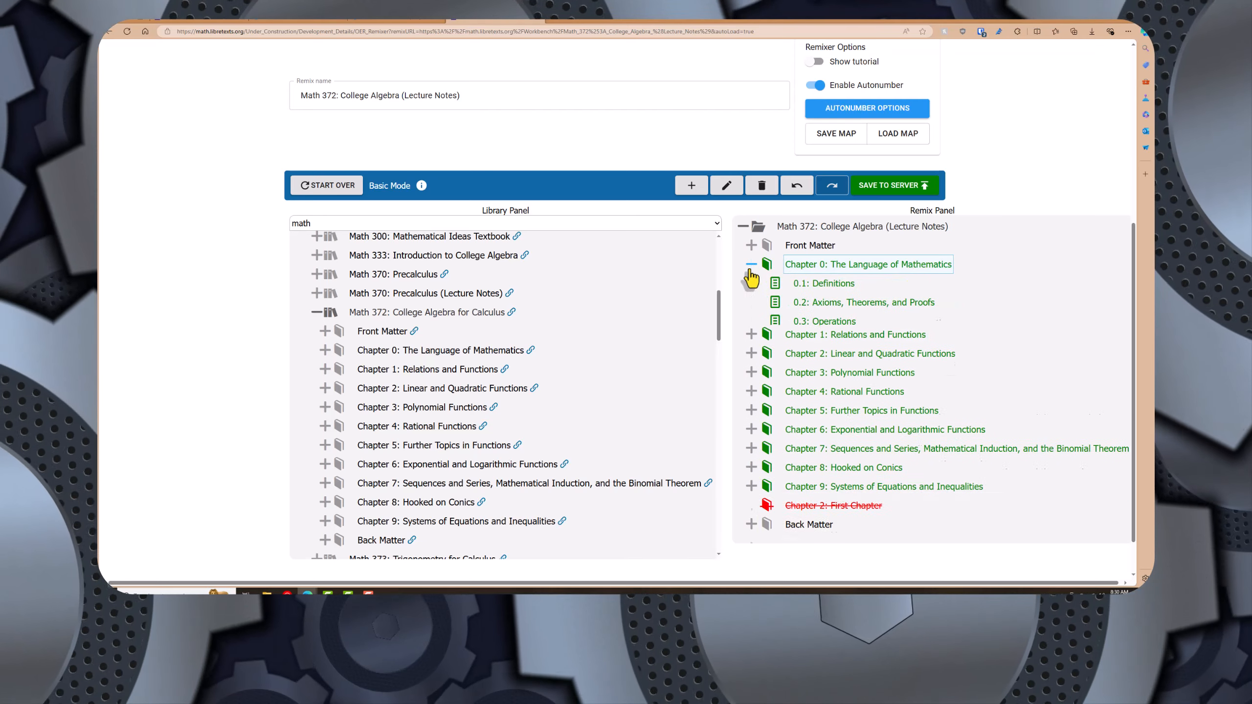
pyautogui.click(826, 291)
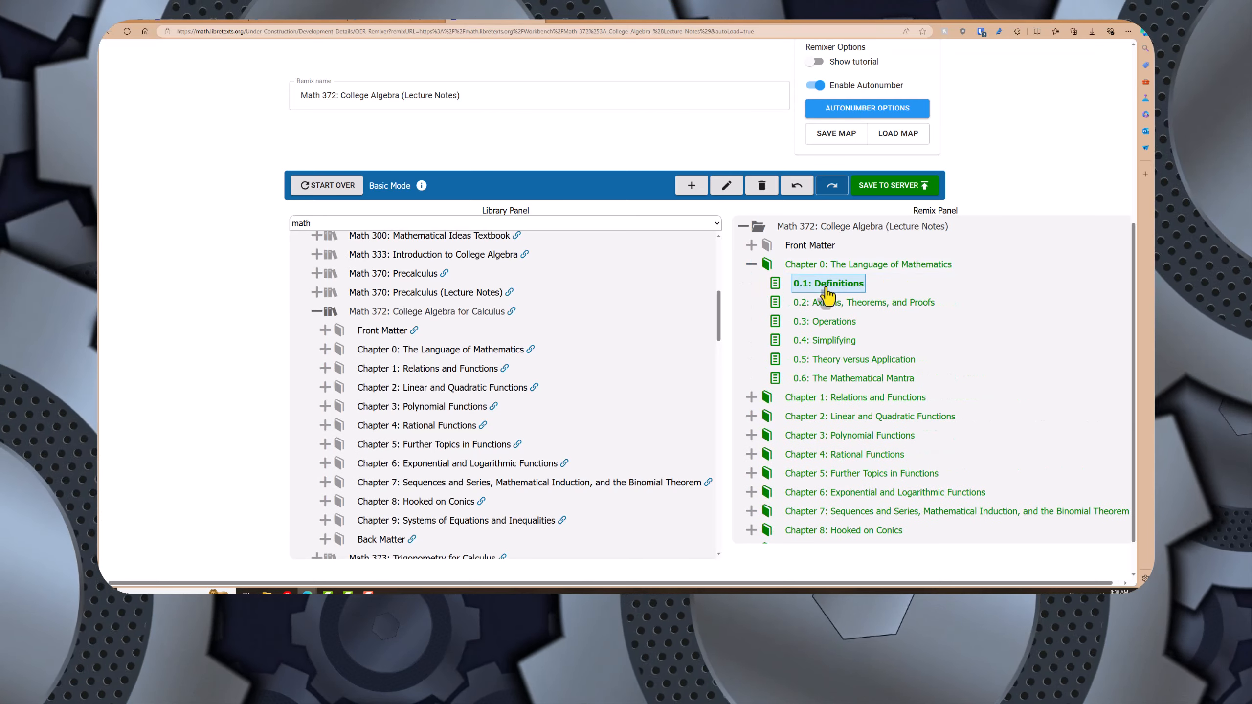
pyautogui.click(826, 325)
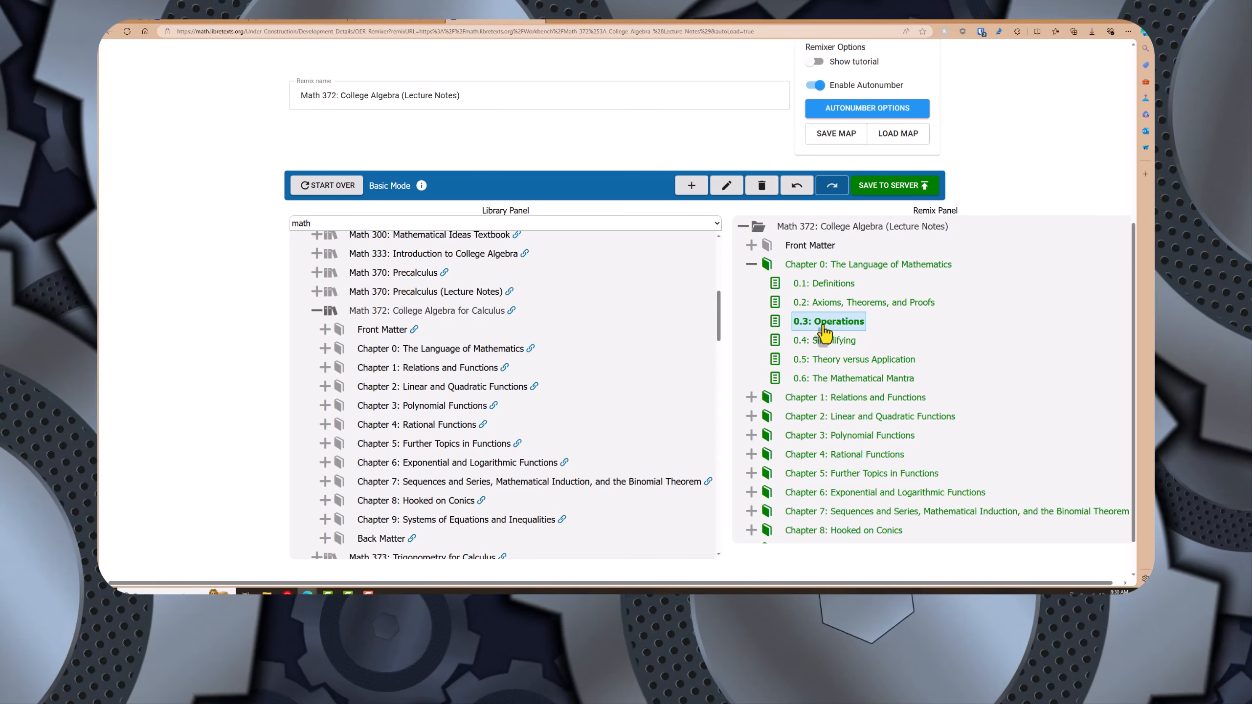
pyautogui.click(772, 191)
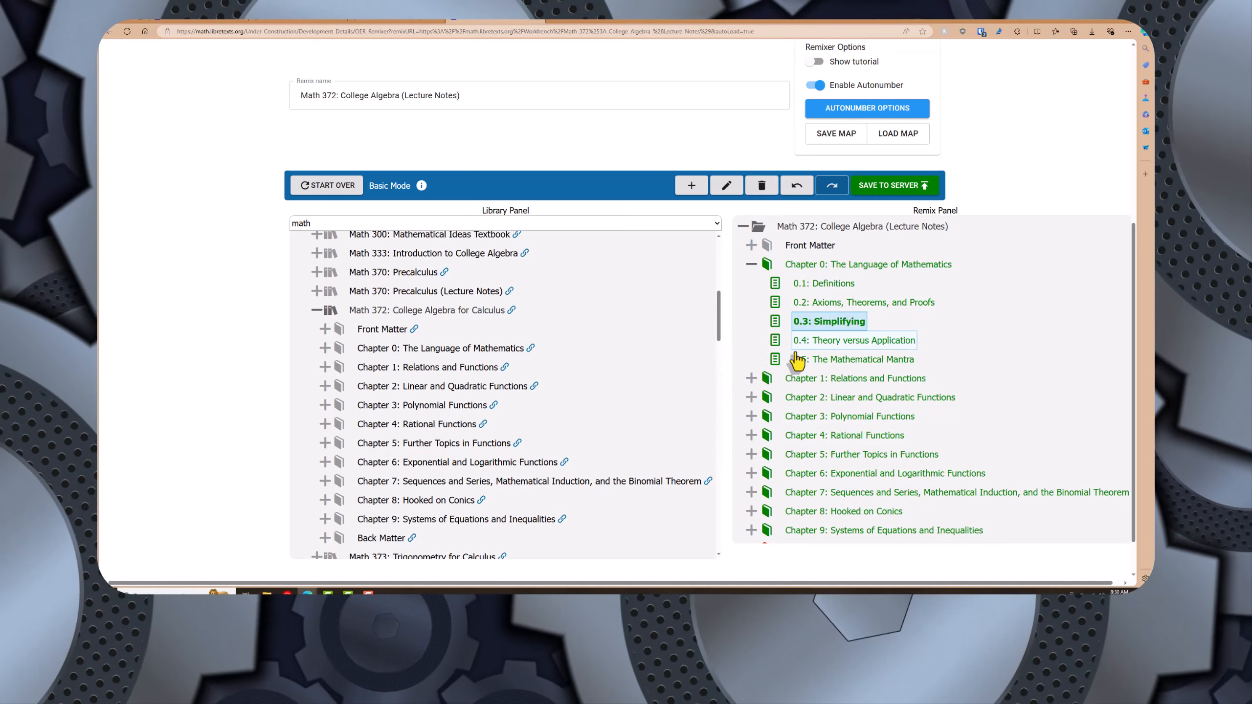
# Try deleting the Relations section from Chapter 1, undoing the deletion once and repeating it
pyautogui.click(750, 378)
pyautogui.click(811, 418)
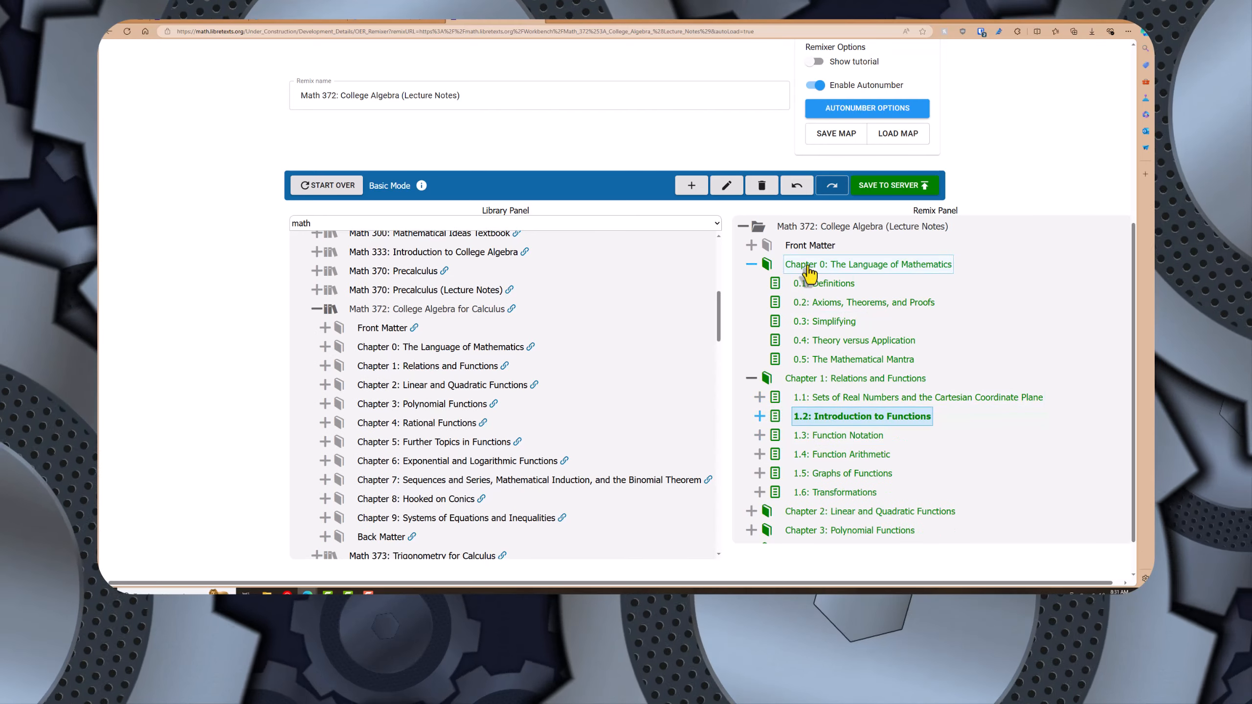
pyautogui.click(797, 184)
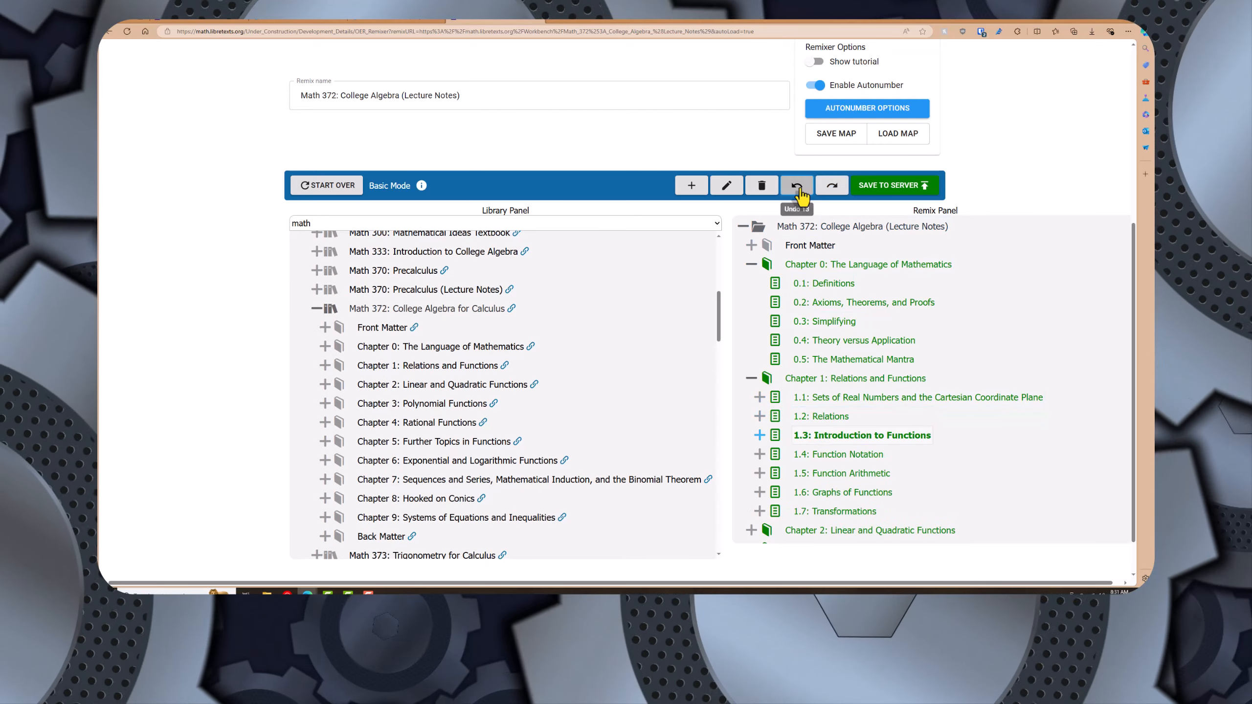
pyautogui.click(814, 416)
pyautogui.click(761, 186)
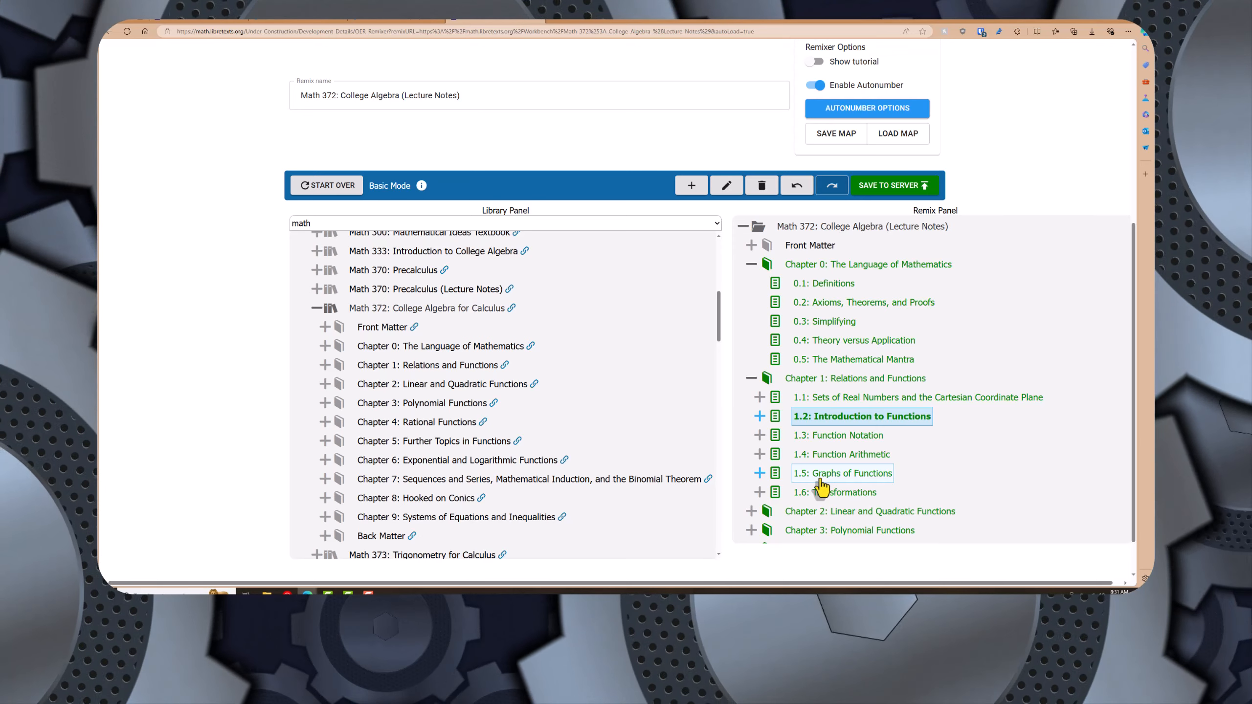
# Undo the section deletions in Chapters 0 and 1 of the remix and collapse both chapters
pyautogui.click(804, 190)
pyautogui.click(804, 189)
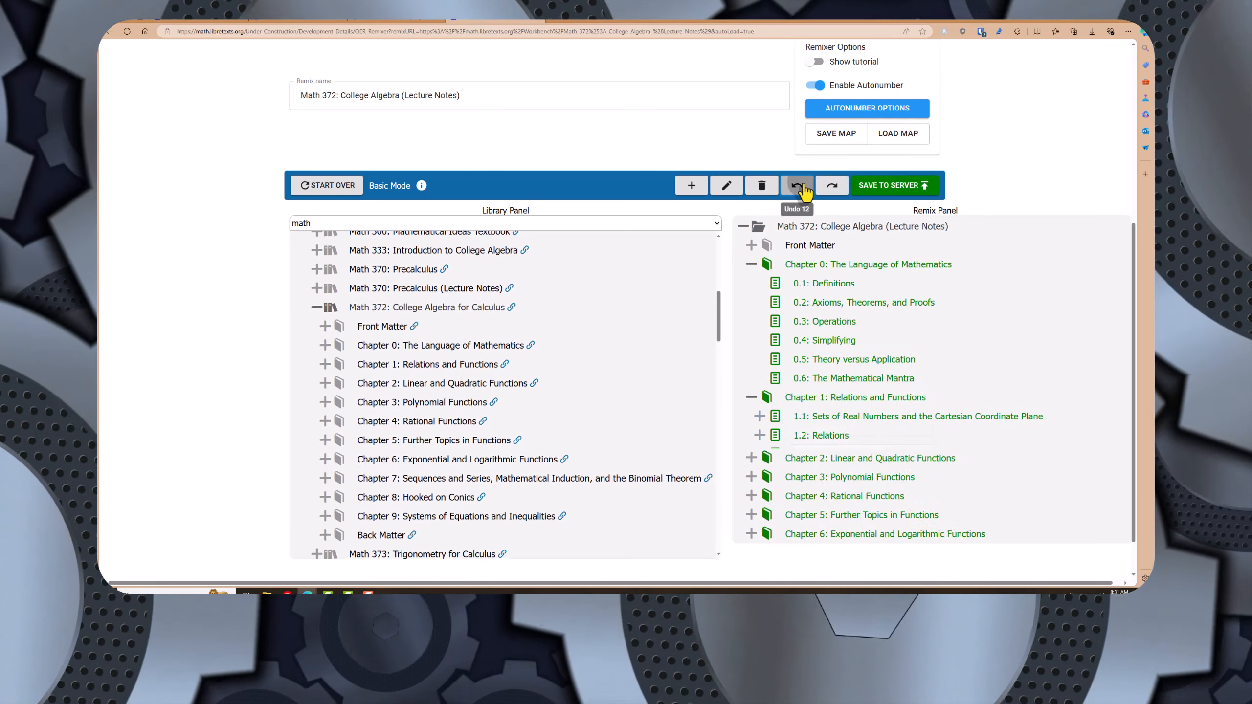
pyautogui.click(804, 190)
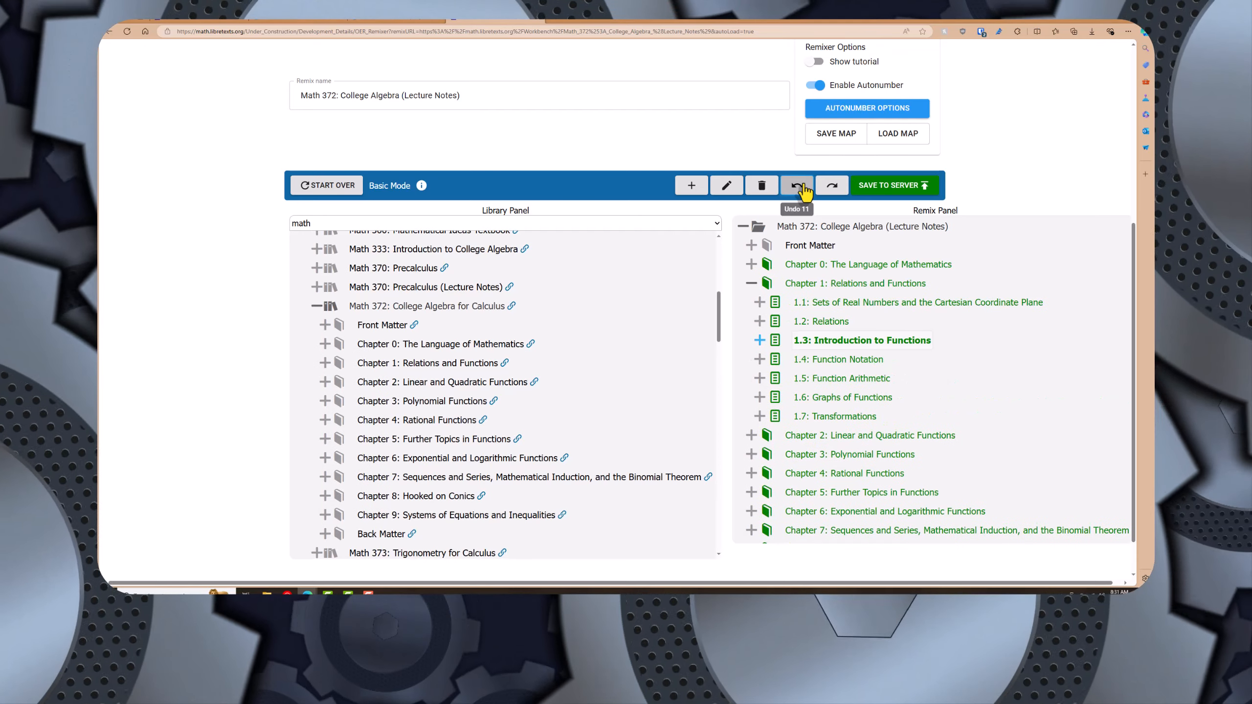
pyautogui.click(804, 190)
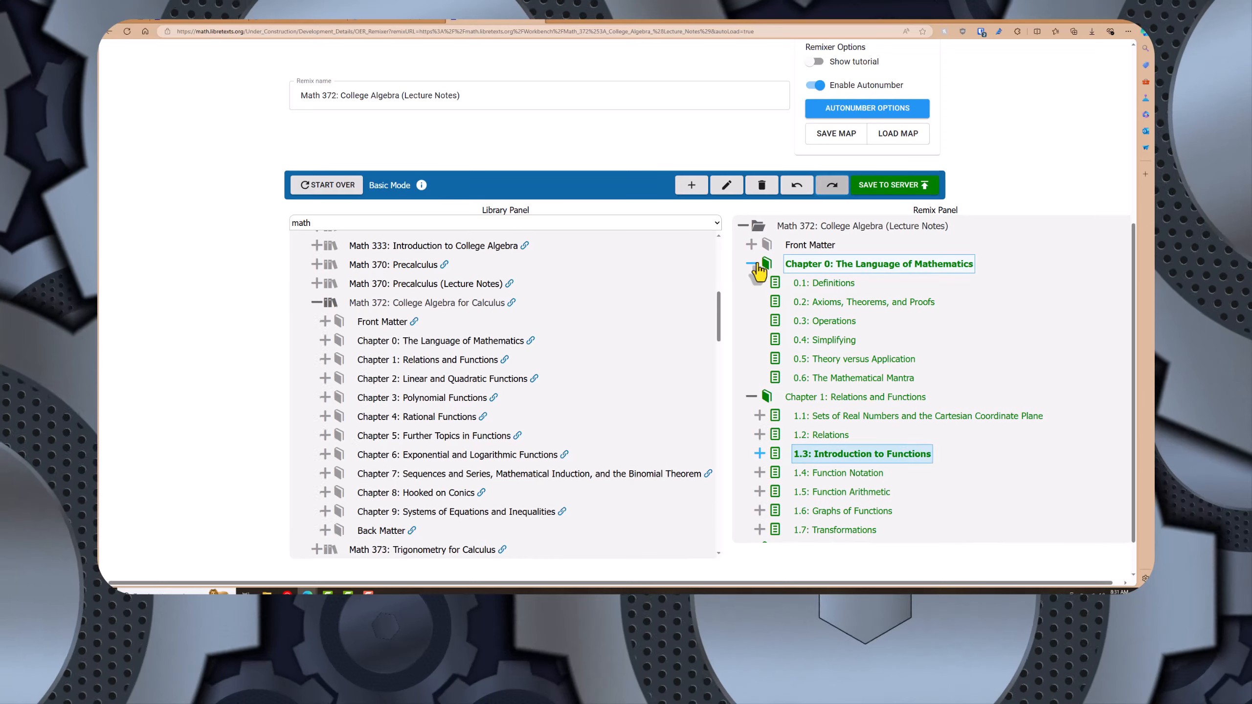
pyautogui.click(757, 266)
pyautogui.click(752, 283)
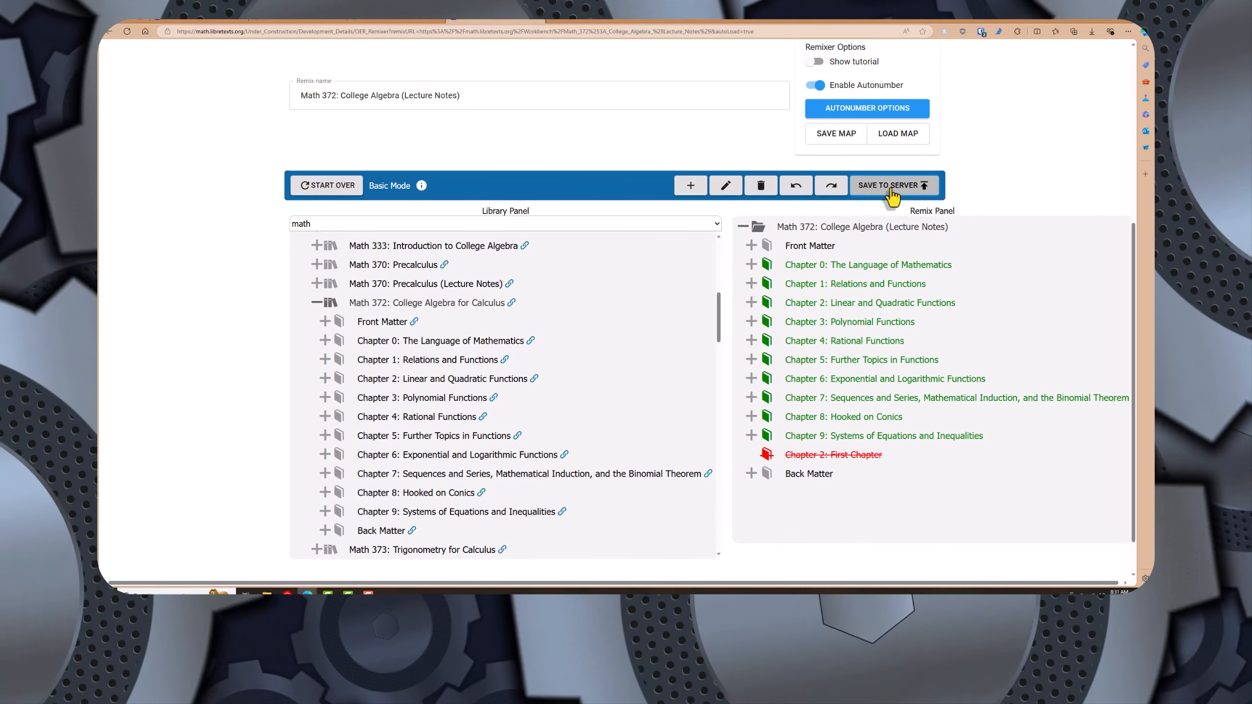
# Save the remix to the server from the publish summary and open the new text from its results
pyautogui.click(890, 186)
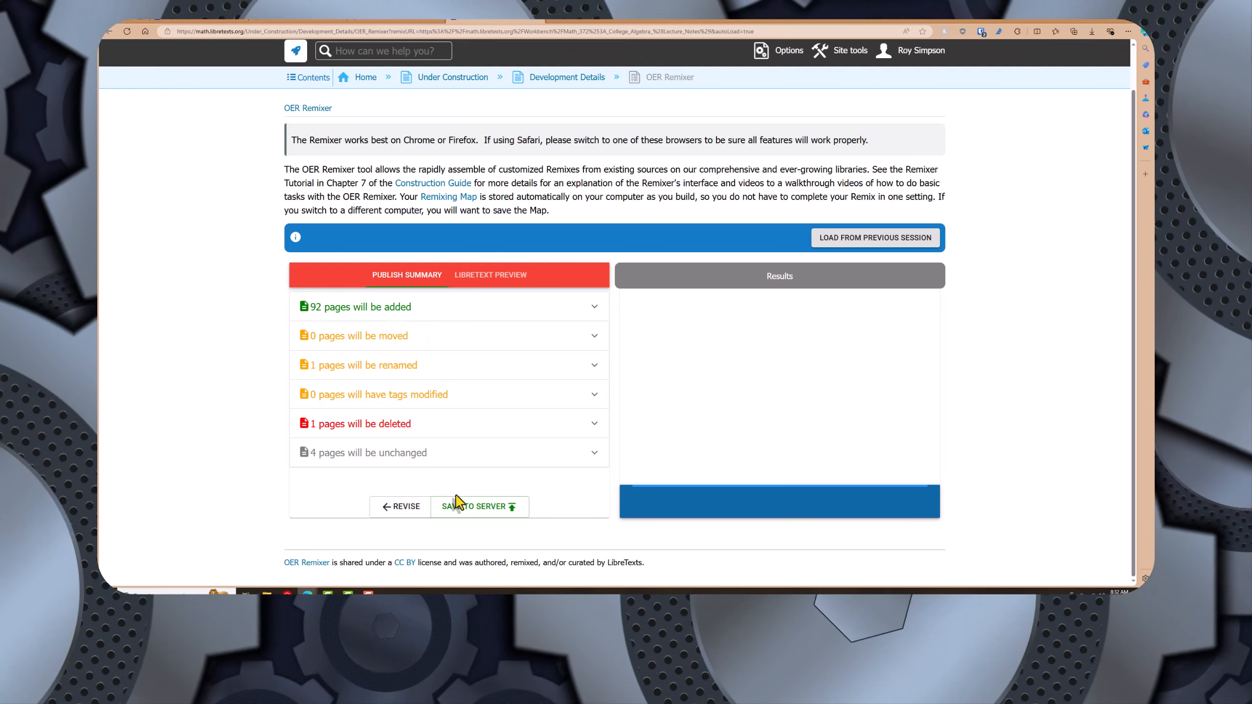
pyautogui.click(472, 511)
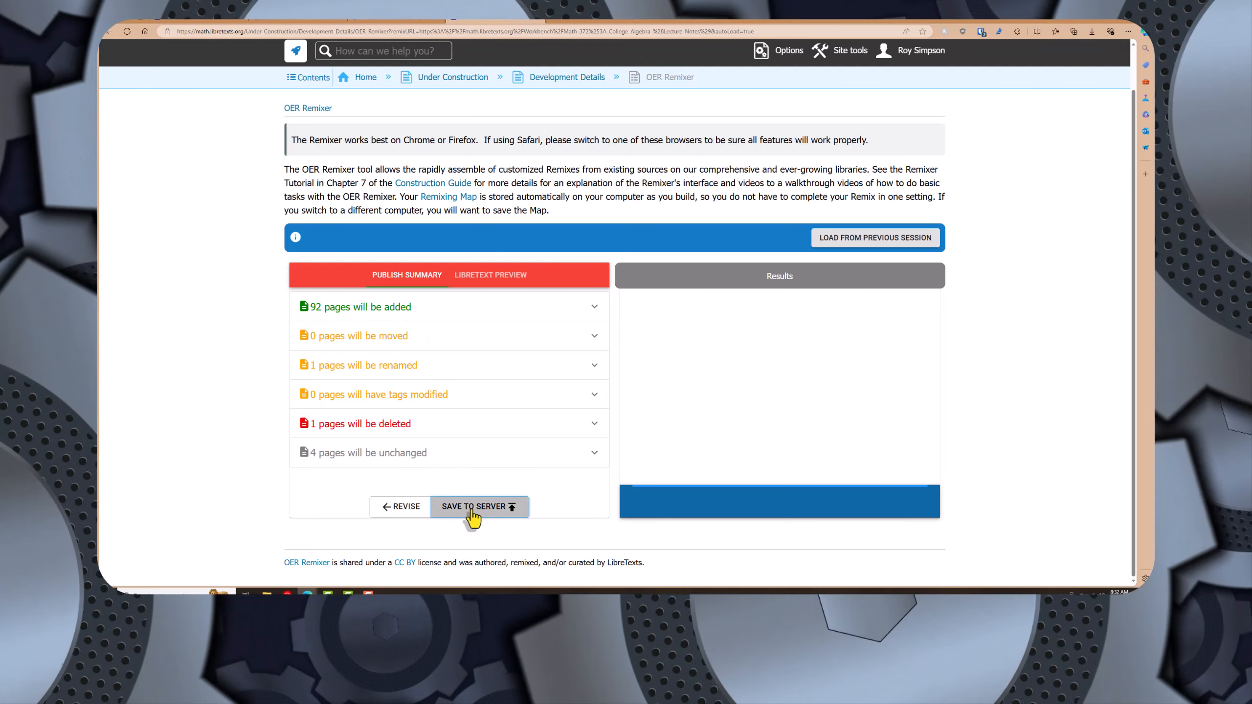
pyautogui.click(473, 508)
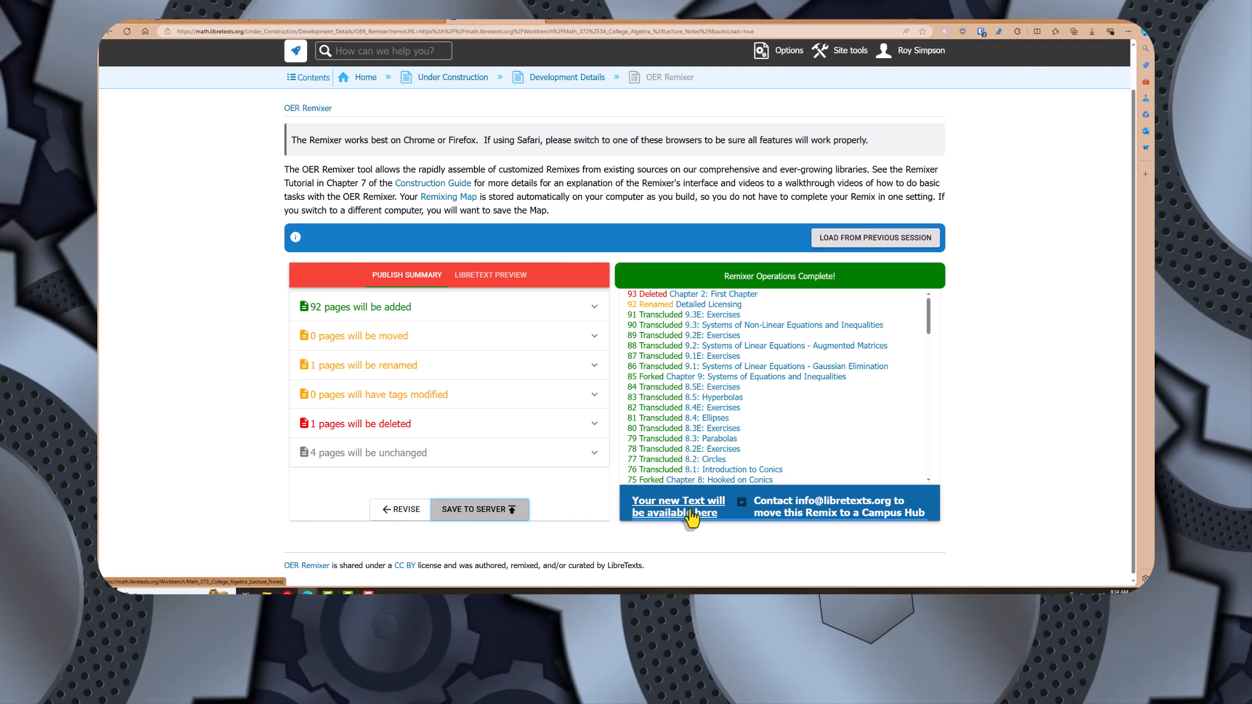
pyautogui.click(691, 518)
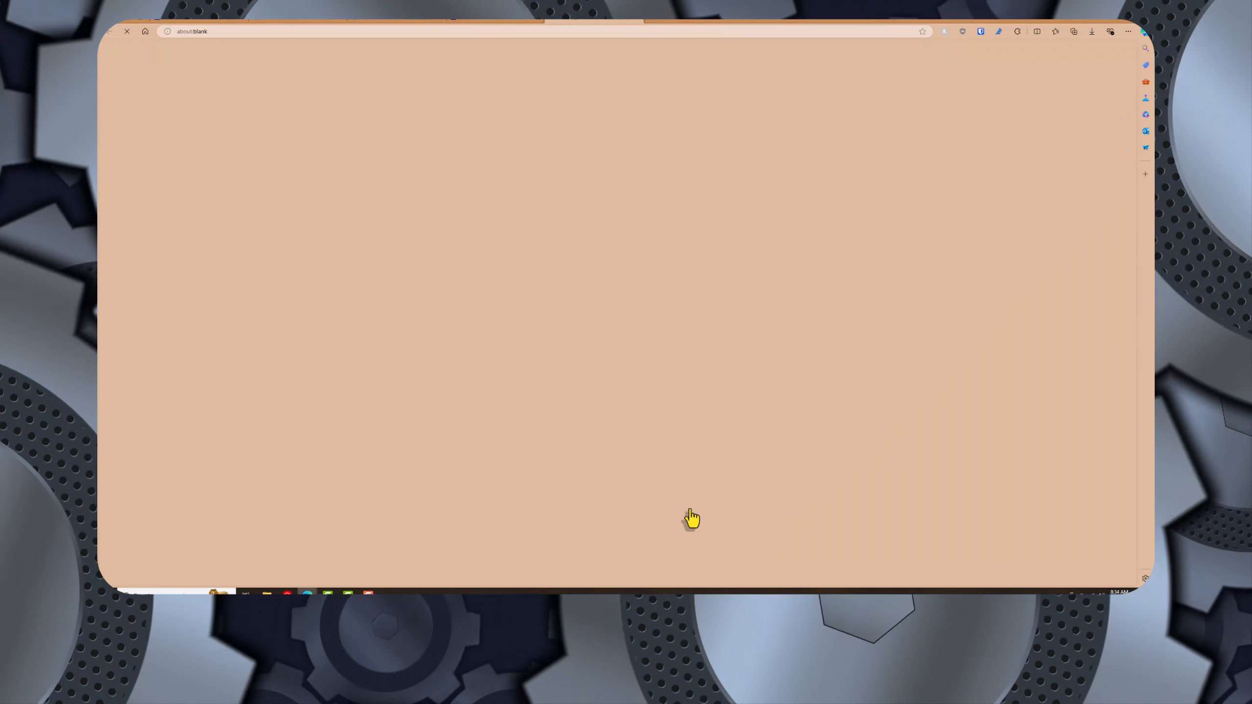
# Look over the new book's chapters and open Chapter 1: Relations and Functions to review its section list
pyautogui.scroll(-4, 695, 485)
pyautogui.scroll(3, 699, 485)
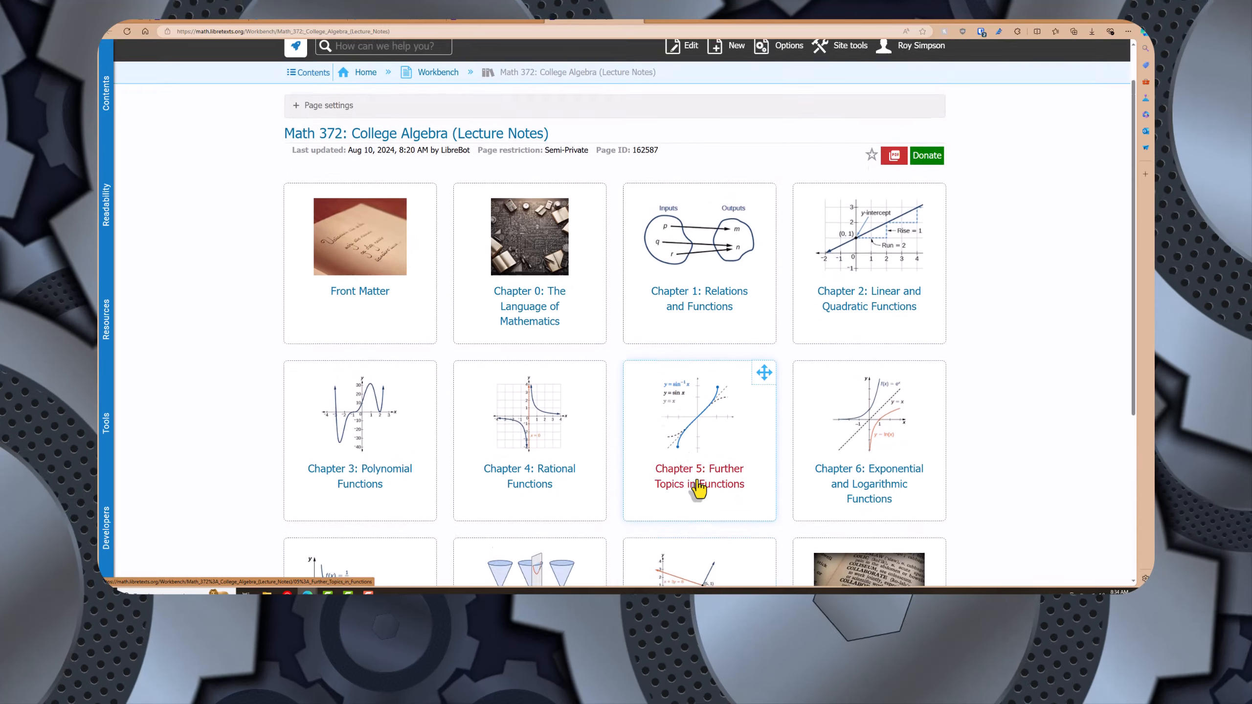
pyautogui.scroll(1, 698, 485)
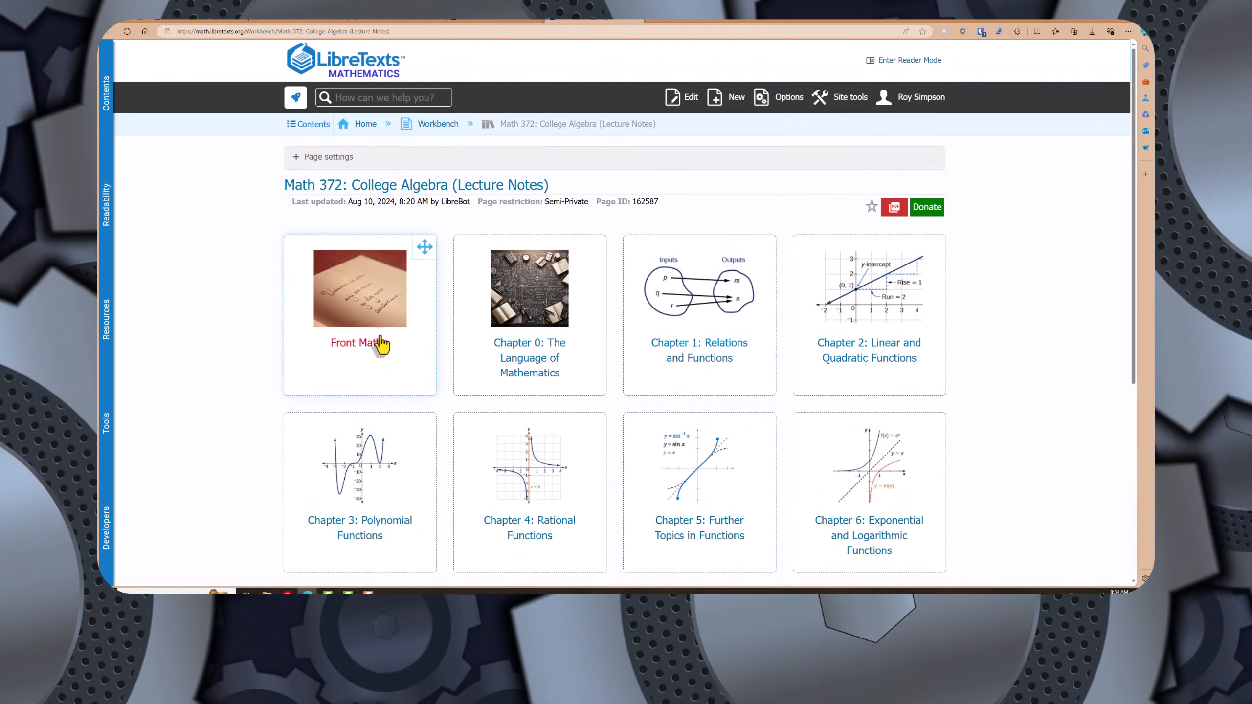
pyautogui.click(693, 357)
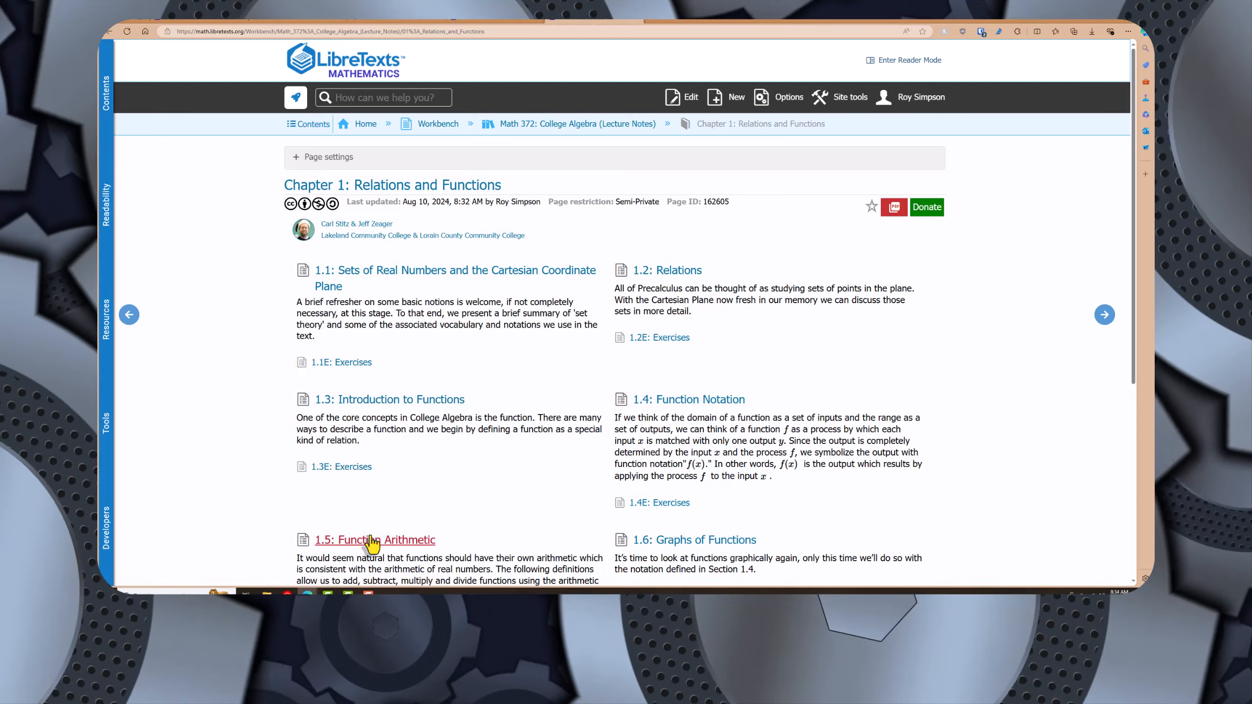
pyautogui.scroll(-5, 581, 480)
pyautogui.scroll(5, 584, 485)
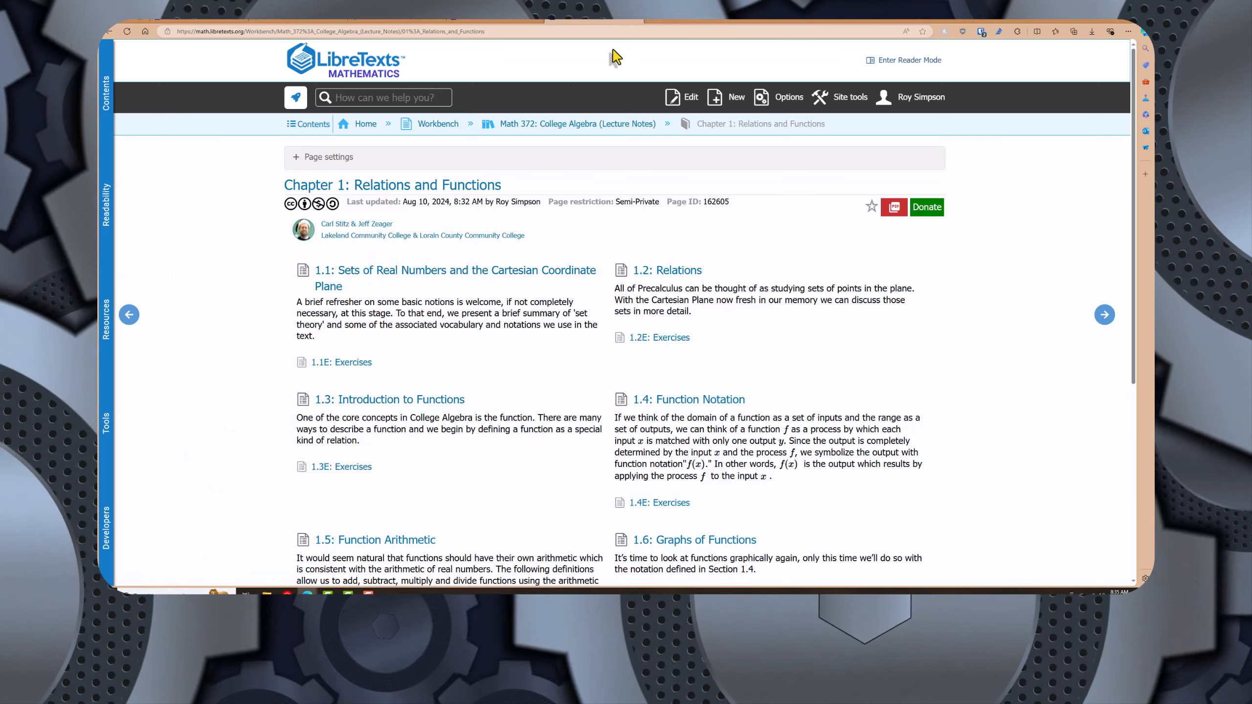
# Open the 1.1E: Exercises page of Chapter 1 and check the page options available for it
pyautogui.click(348, 362)
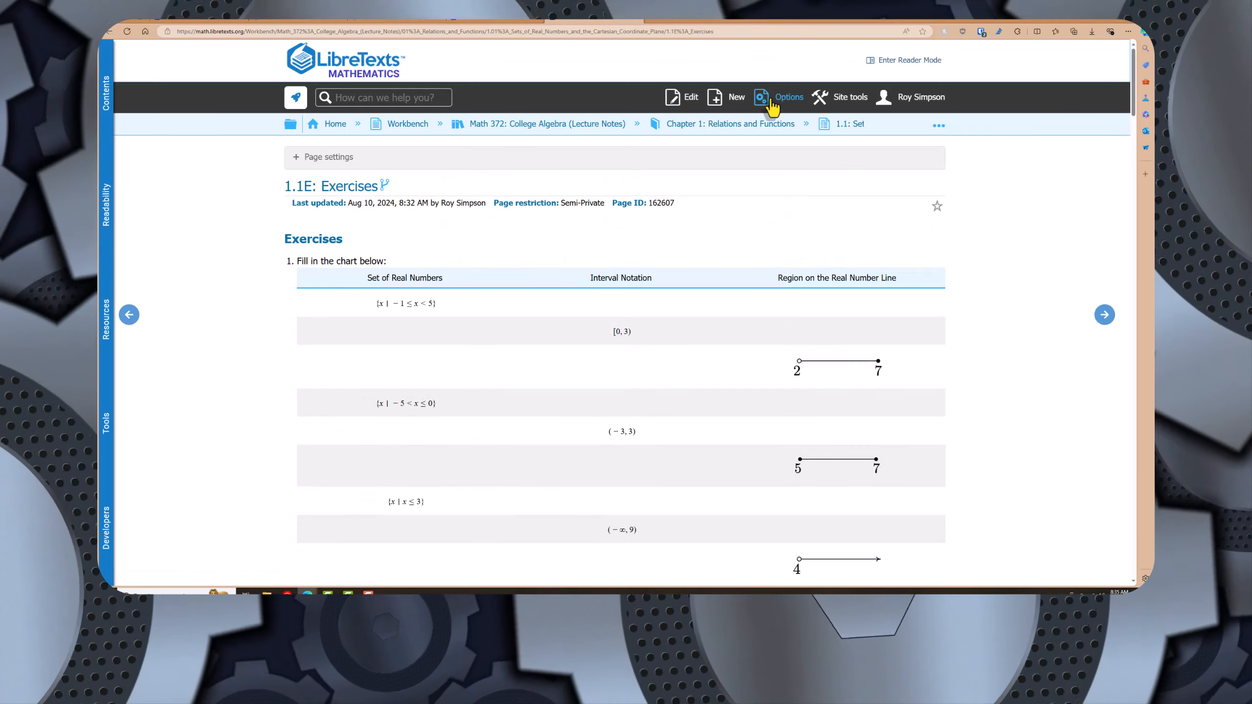
pyautogui.click(774, 102)
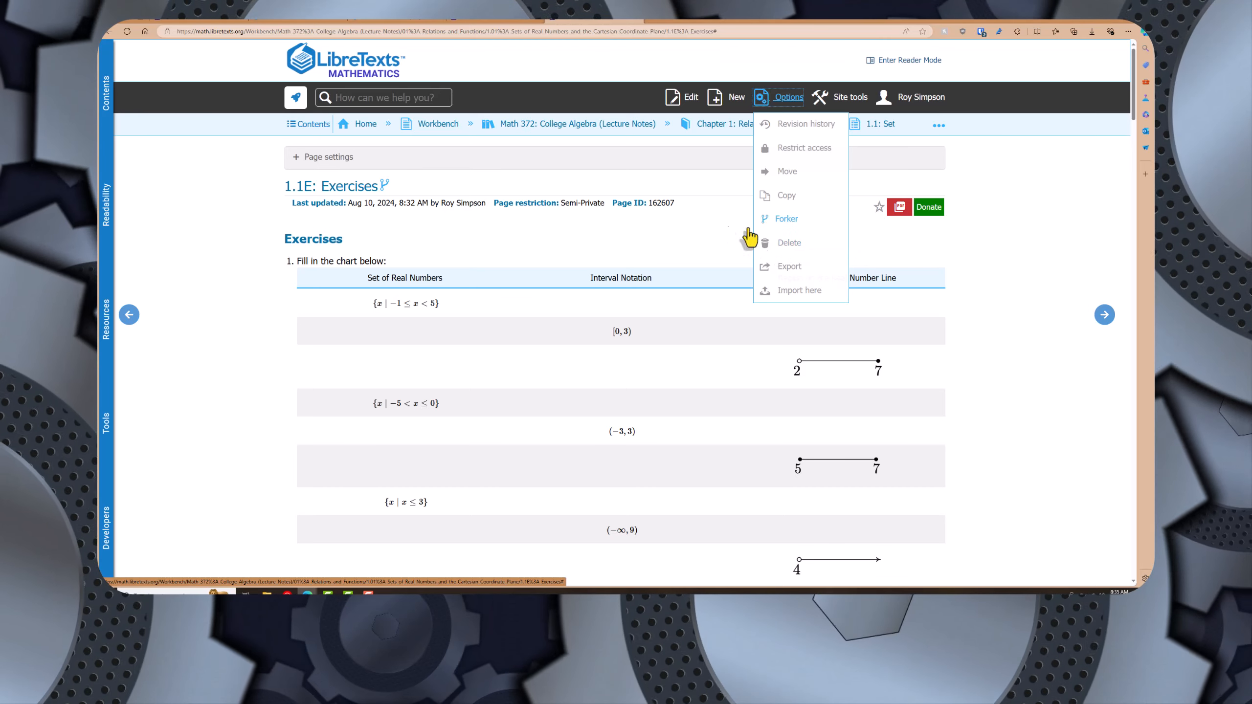
pyautogui.click(246, 308)
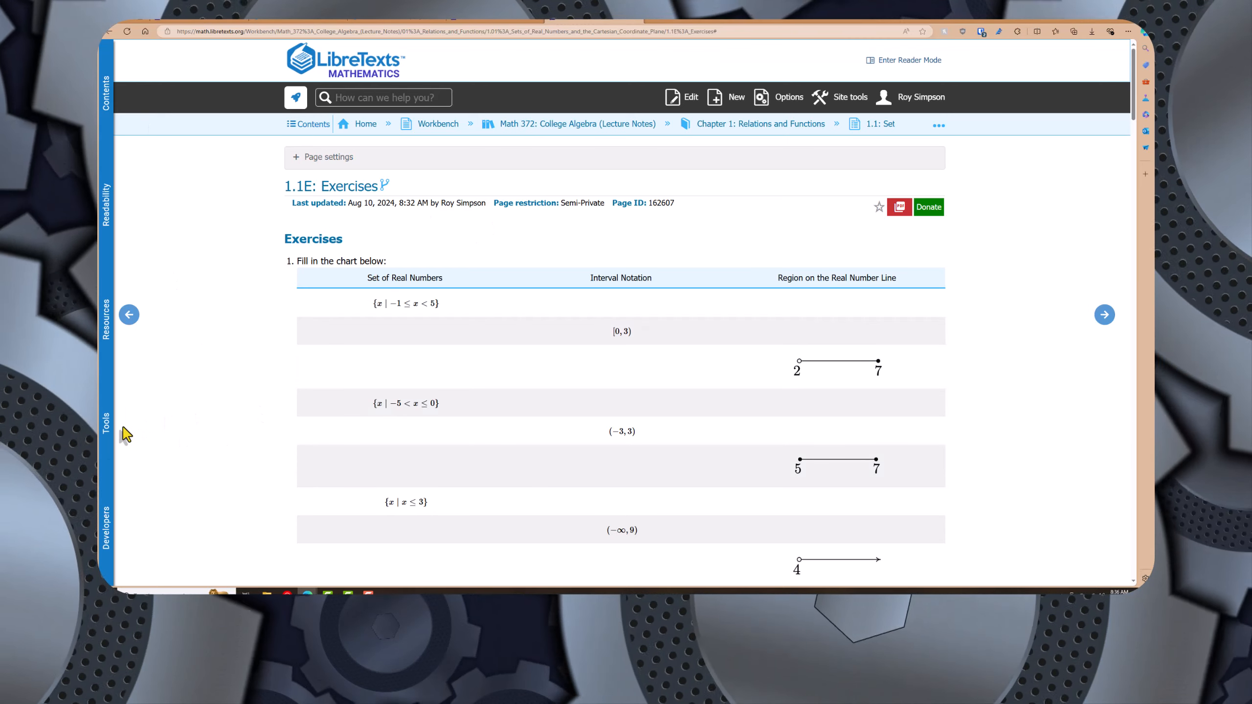
# Open the Math 372 book in the OER Remixer from the current page
pyautogui.click(106, 423)
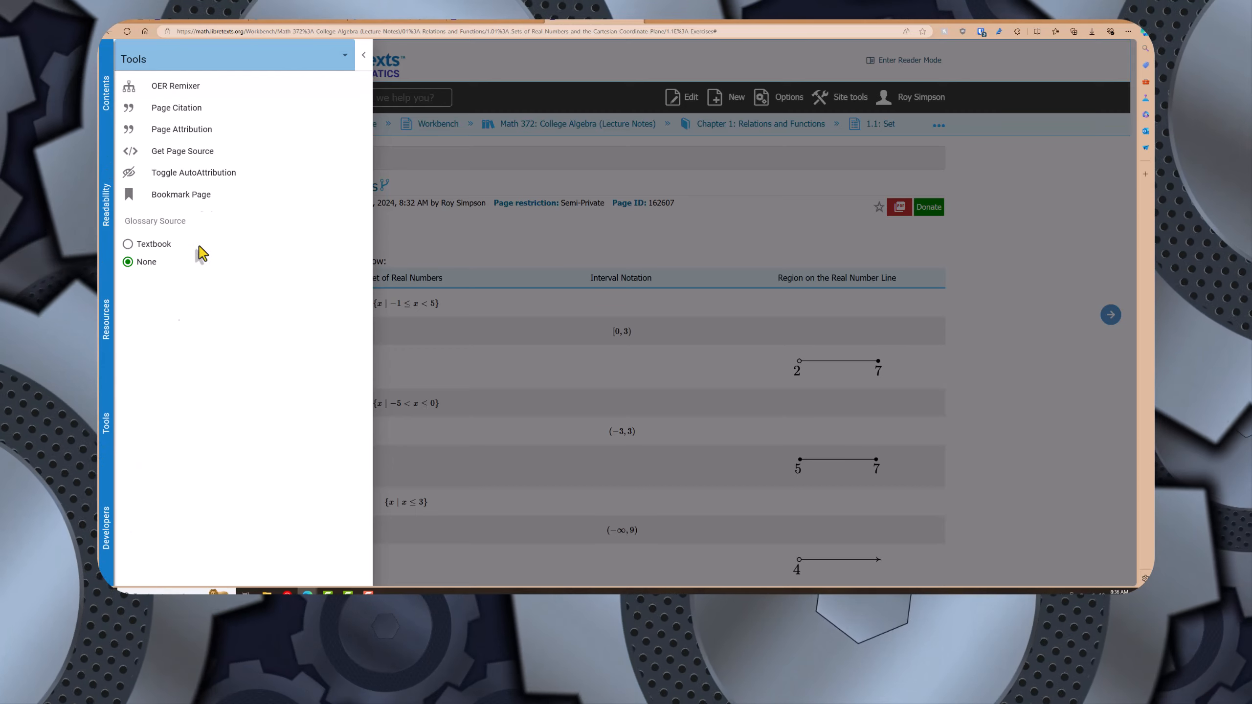
pyautogui.click(182, 95)
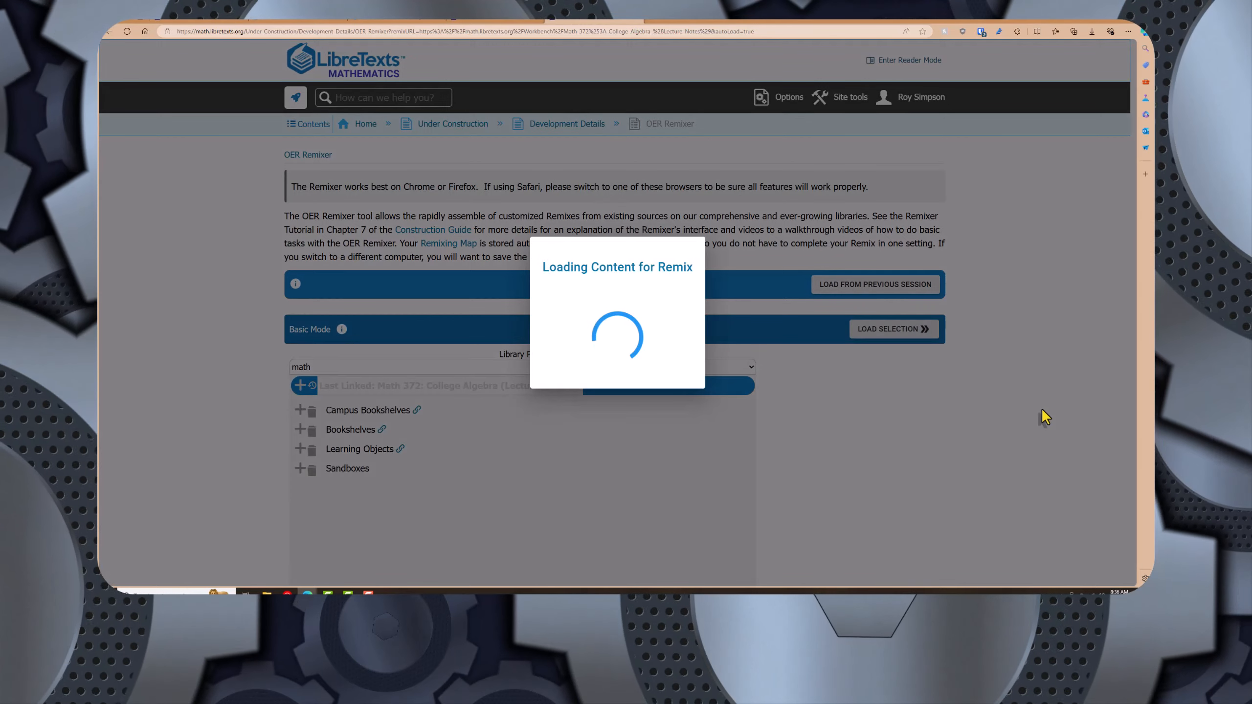
pyautogui.scroll(-5, 735, 327)
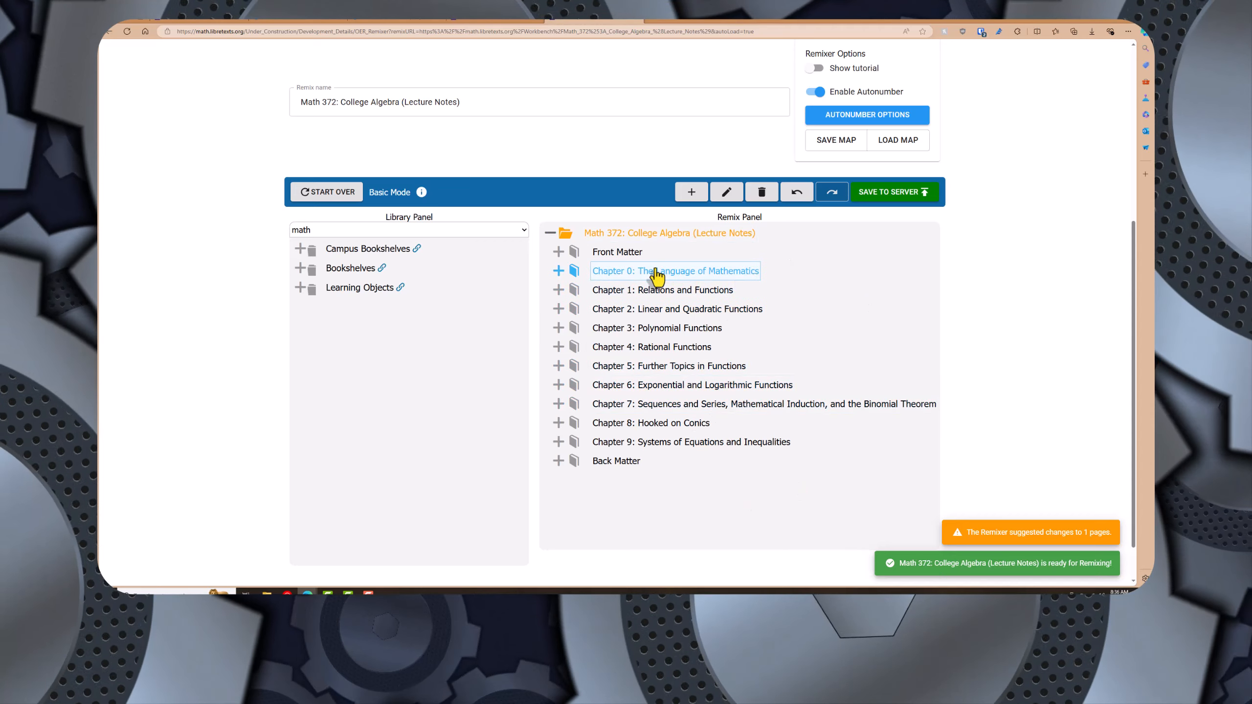
# Expand Chapter 1 and its sections 1.1 through 1.7 in the remix to reveal their exercise pages
pyautogui.click(560, 291)
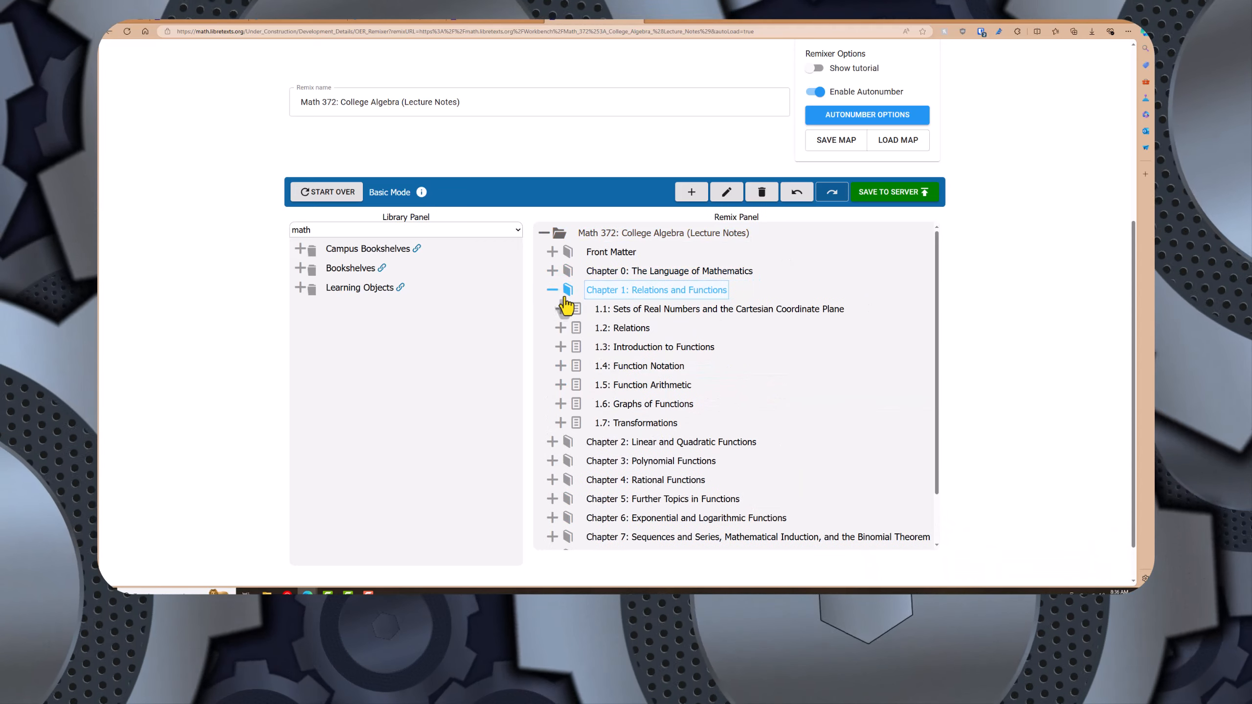
pyautogui.click(560, 308)
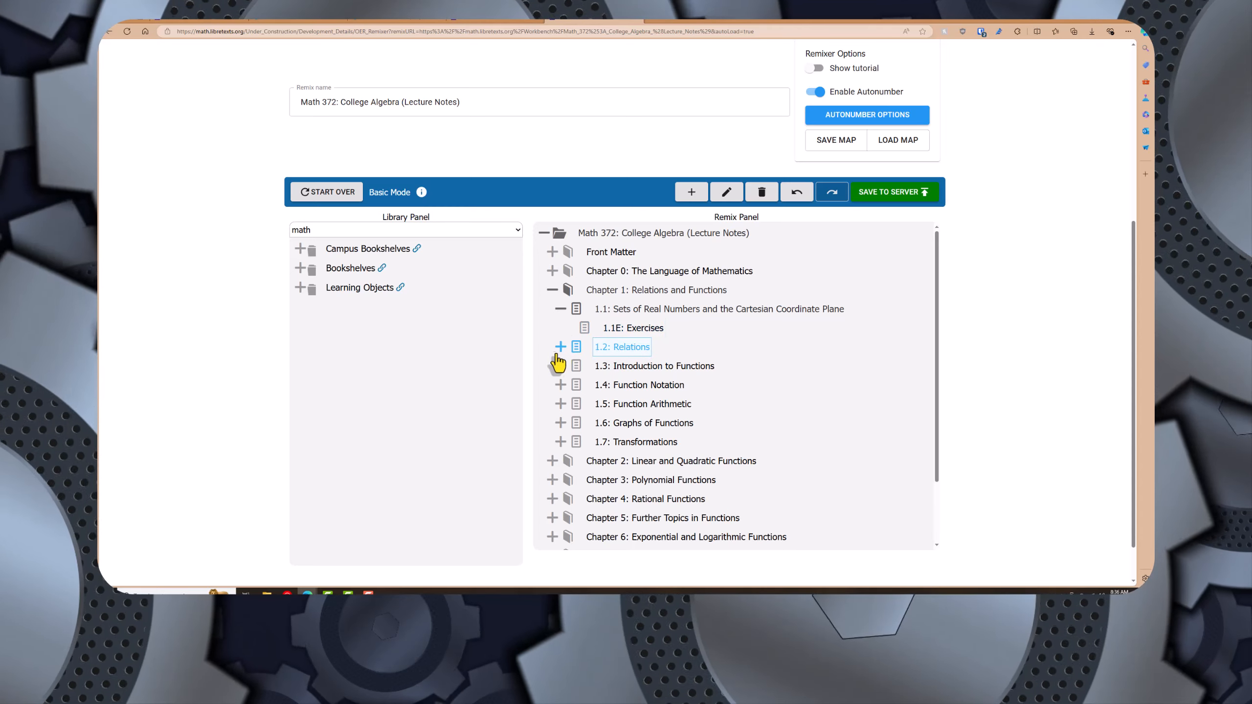
pyautogui.click(560, 347)
pyautogui.click(560, 386)
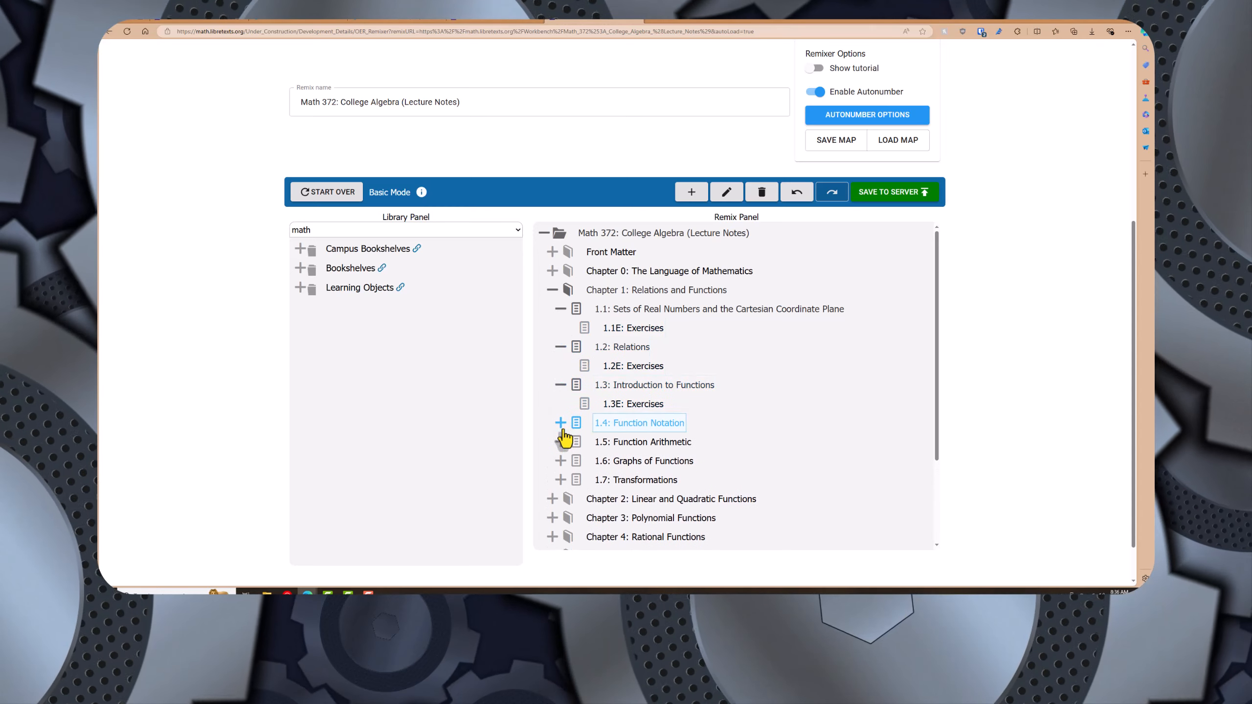
pyautogui.click(561, 422)
pyautogui.click(560, 460)
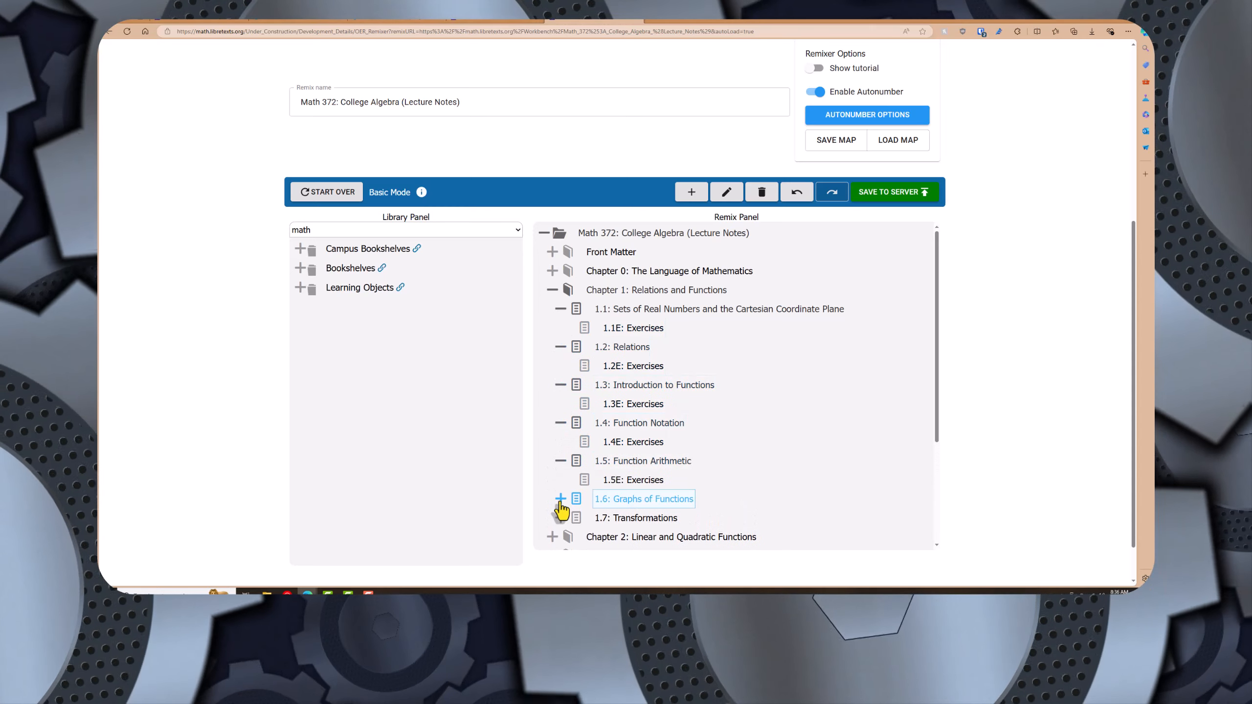
pyautogui.click(560, 498)
pyautogui.click(560, 537)
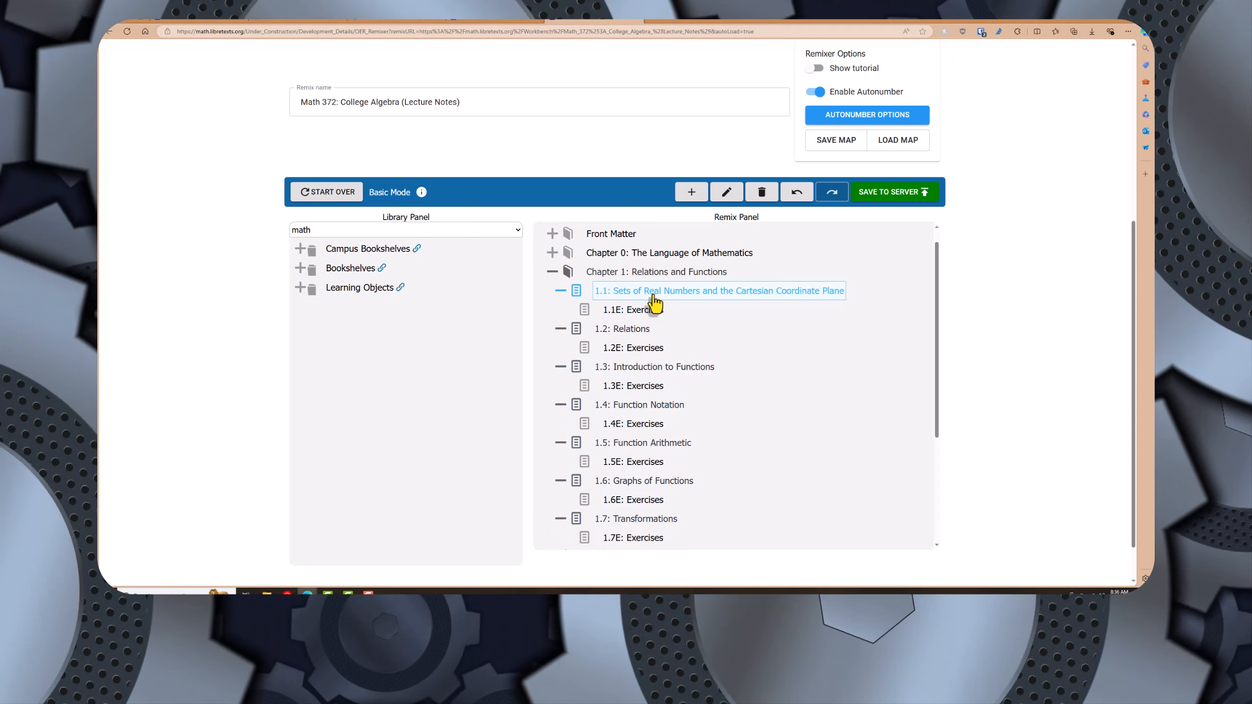
# Delete the 1.1E, 1.2E and 1.3E Exercises pages from the remix and collapse Chapter 1
pyautogui.click(649, 309)
pyautogui.click(758, 195)
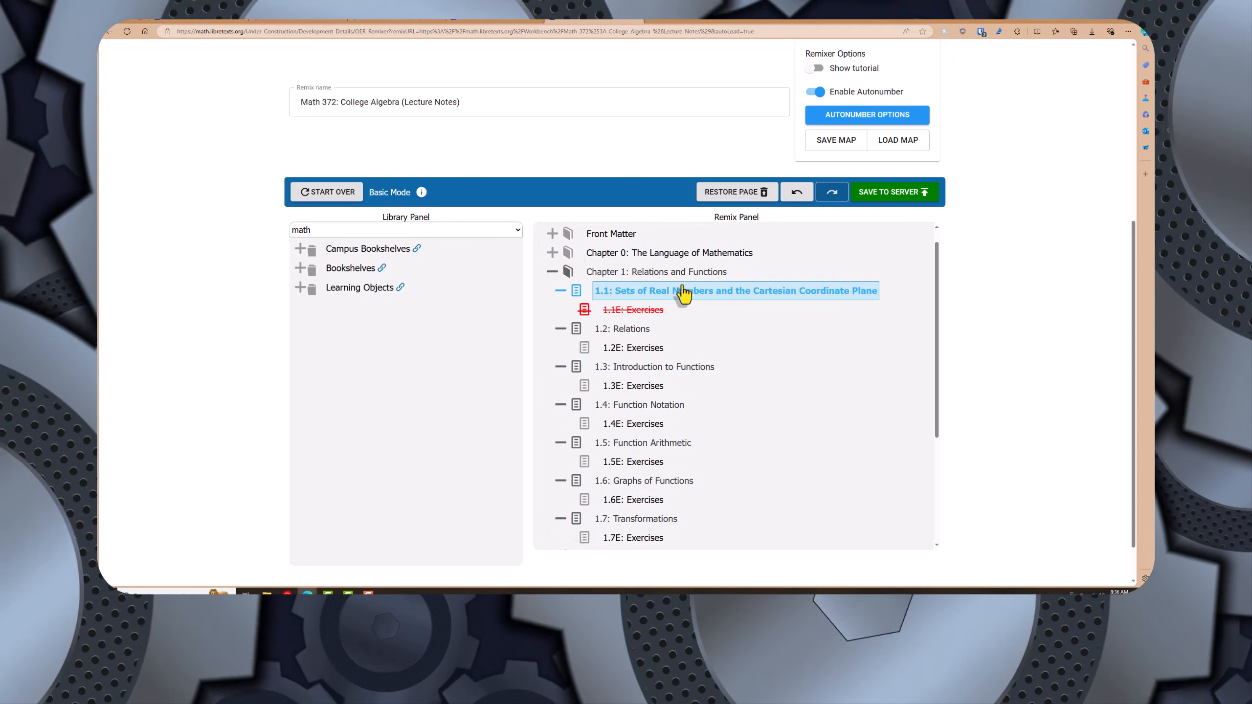
pyautogui.click(663, 347)
pyautogui.click(760, 199)
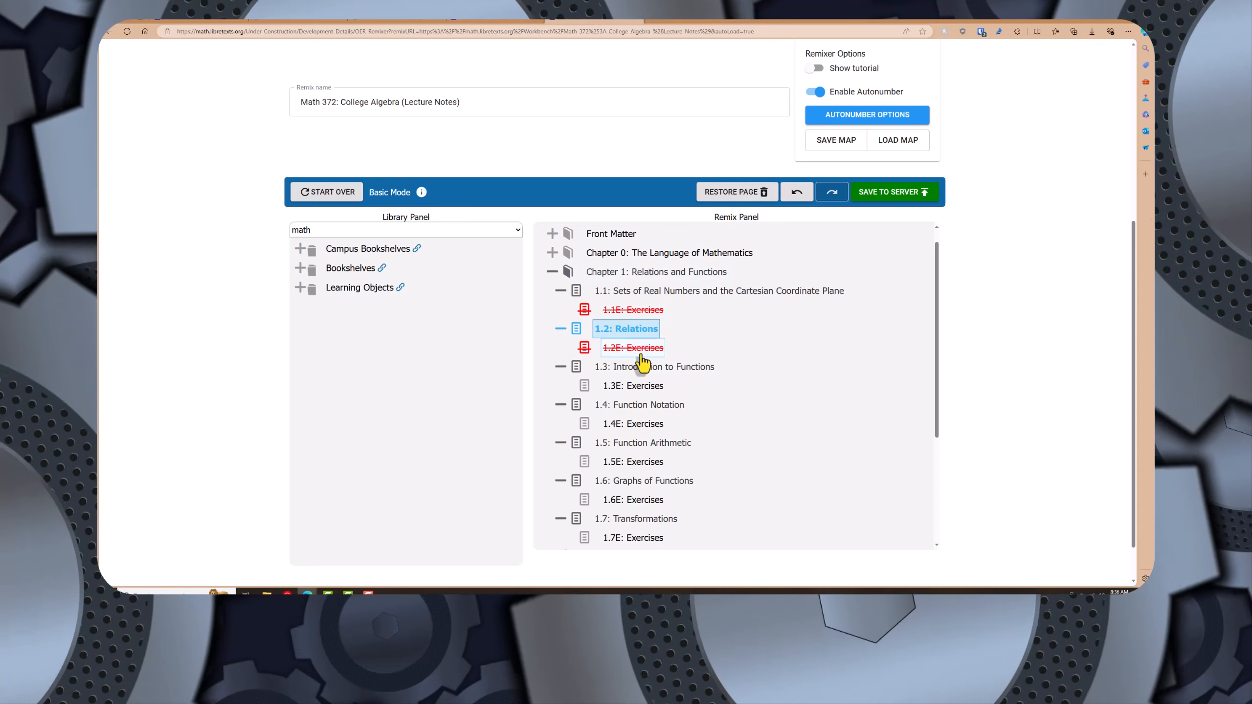
pyautogui.click(633, 386)
pyautogui.click(761, 192)
pyautogui.click(552, 272)
# Expand Chapter 2 and its sections 2.1 through 2.4 in the remix to reveal their exercise pages
pyautogui.click(559, 309)
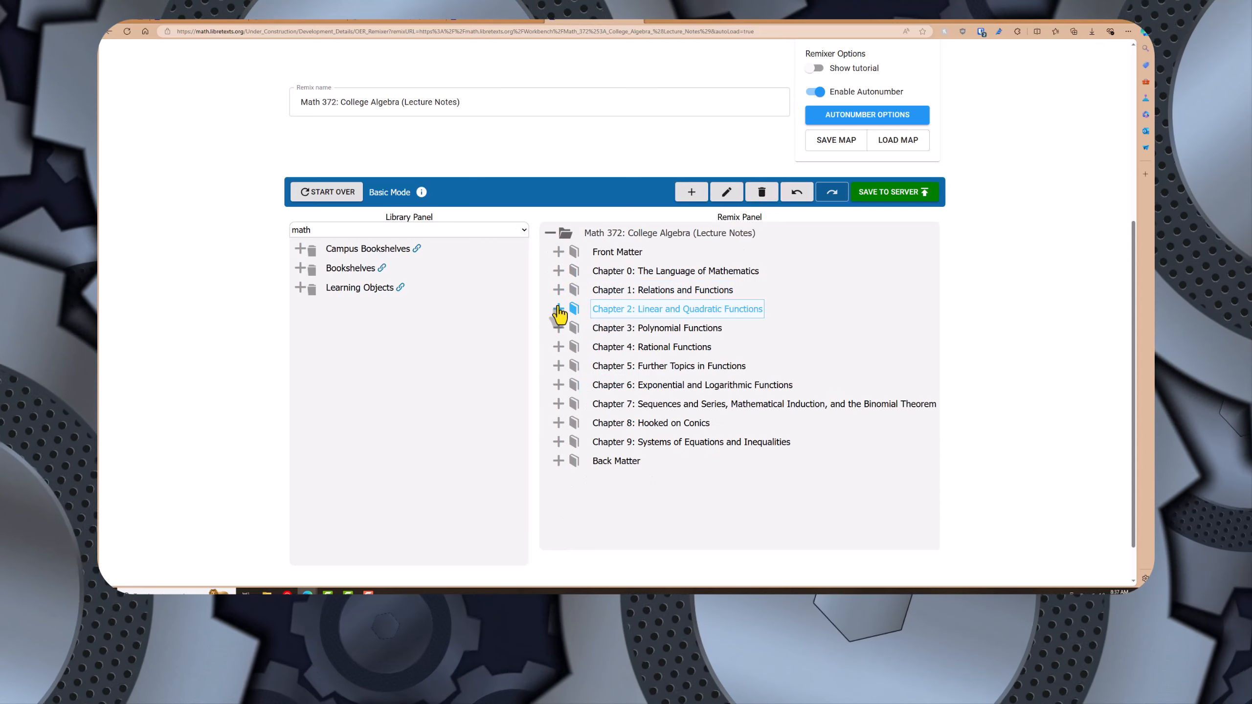
pyautogui.click(558, 308)
pyautogui.scroll(-1, 559, 309)
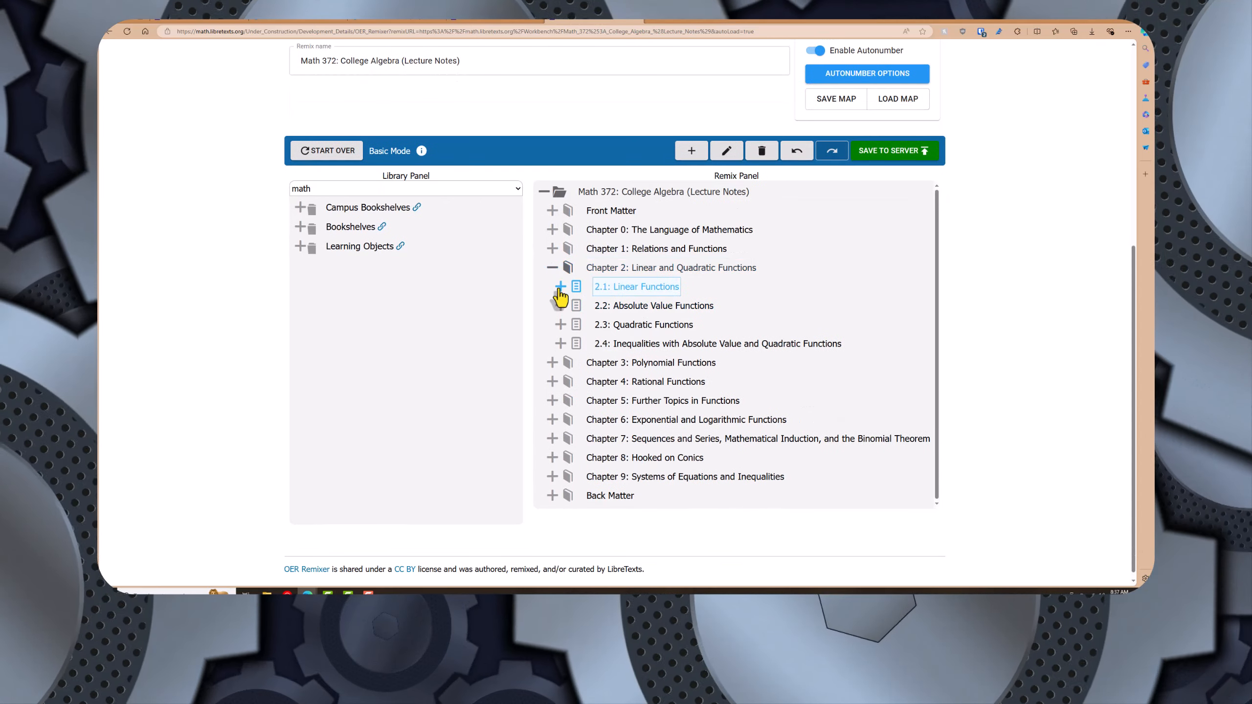
pyautogui.click(560, 287)
pyautogui.click(560, 324)
pyautogui.click(560, 363)
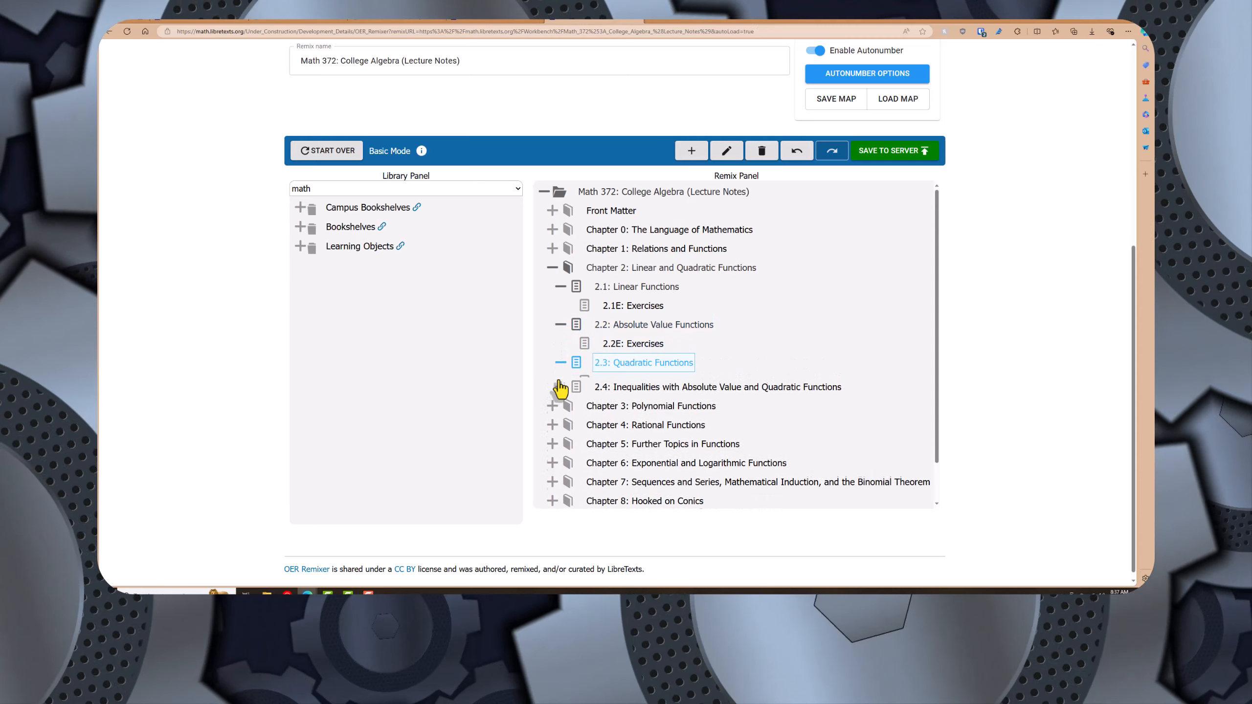
pyautogui.click(560, 400)
# Delete the 2.1E, 2.2E and 2.3E Exercises pages from Chapter 2 of the remix
pyautogui.click(619, 306)
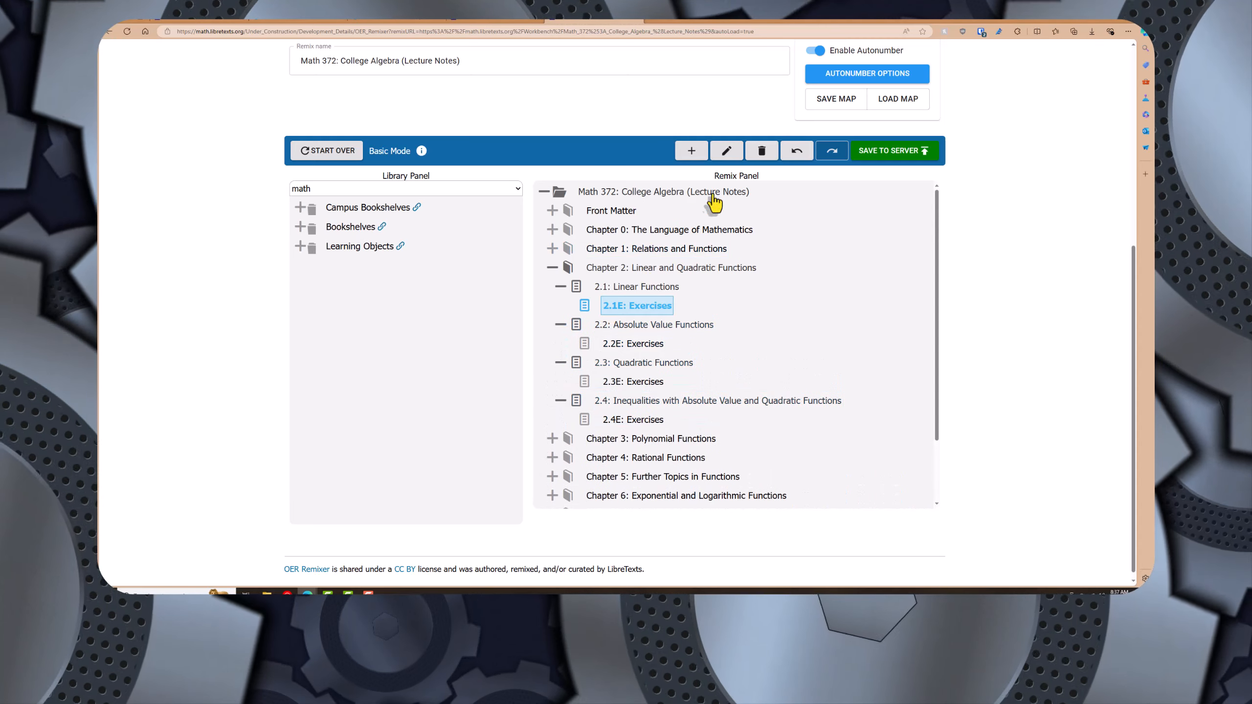
pyautogui.click(753, 158)
pyautogui.click(640, 343)
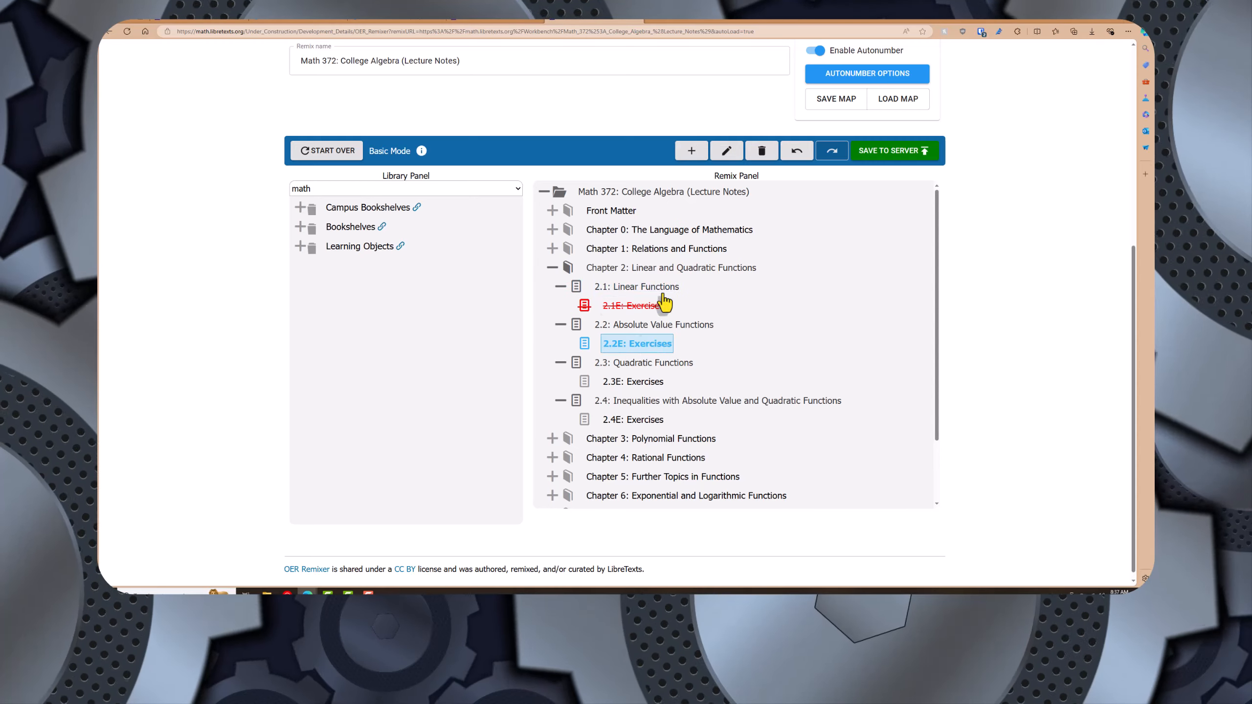
pyautogui.click(761, 151)
pyautogui.click(633, 381)
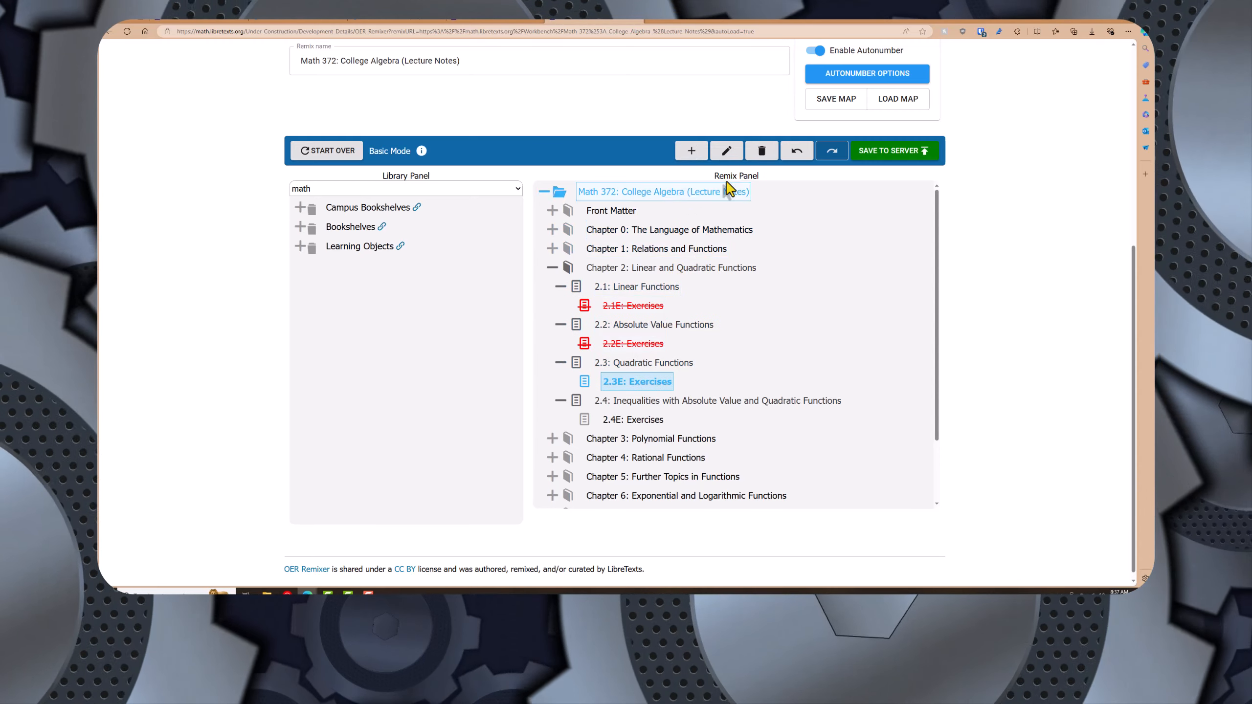
pyautogui.click(762, 150)
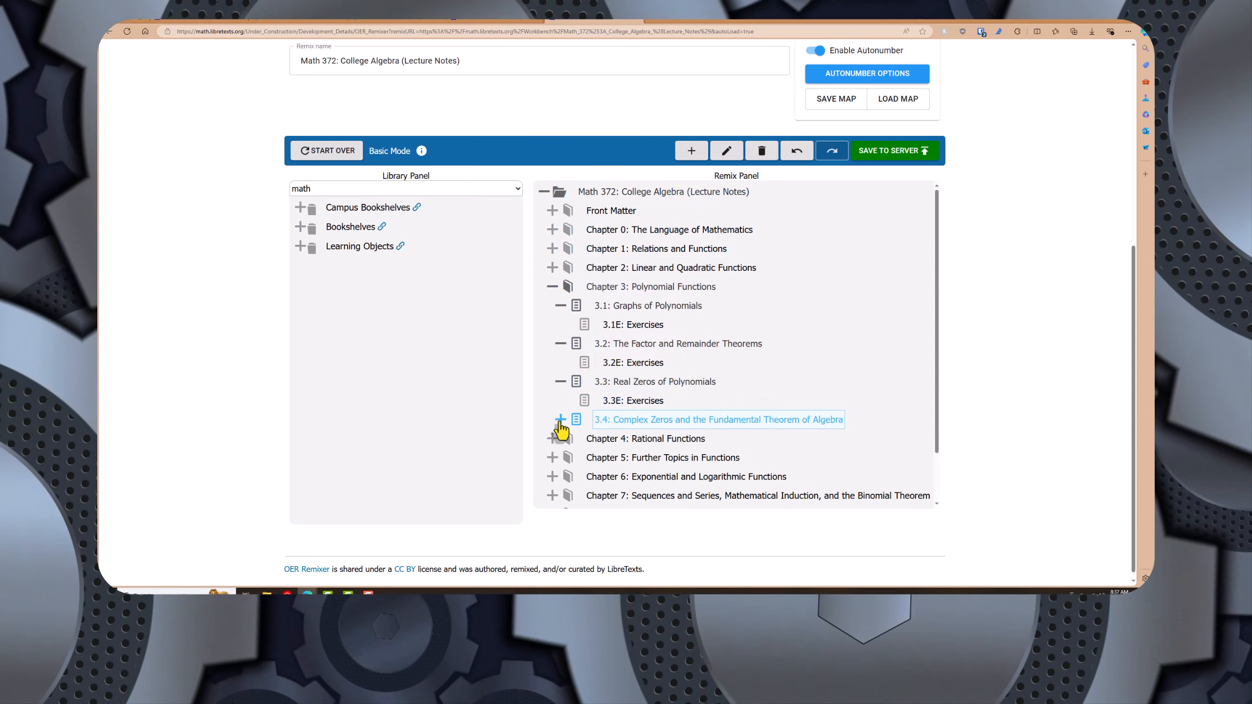
# Expand section 3.4 in Chapter 3 and delete the 3.1E, 3.2E and 3.3E Exercises pages
pyautogui.click(560, 419)
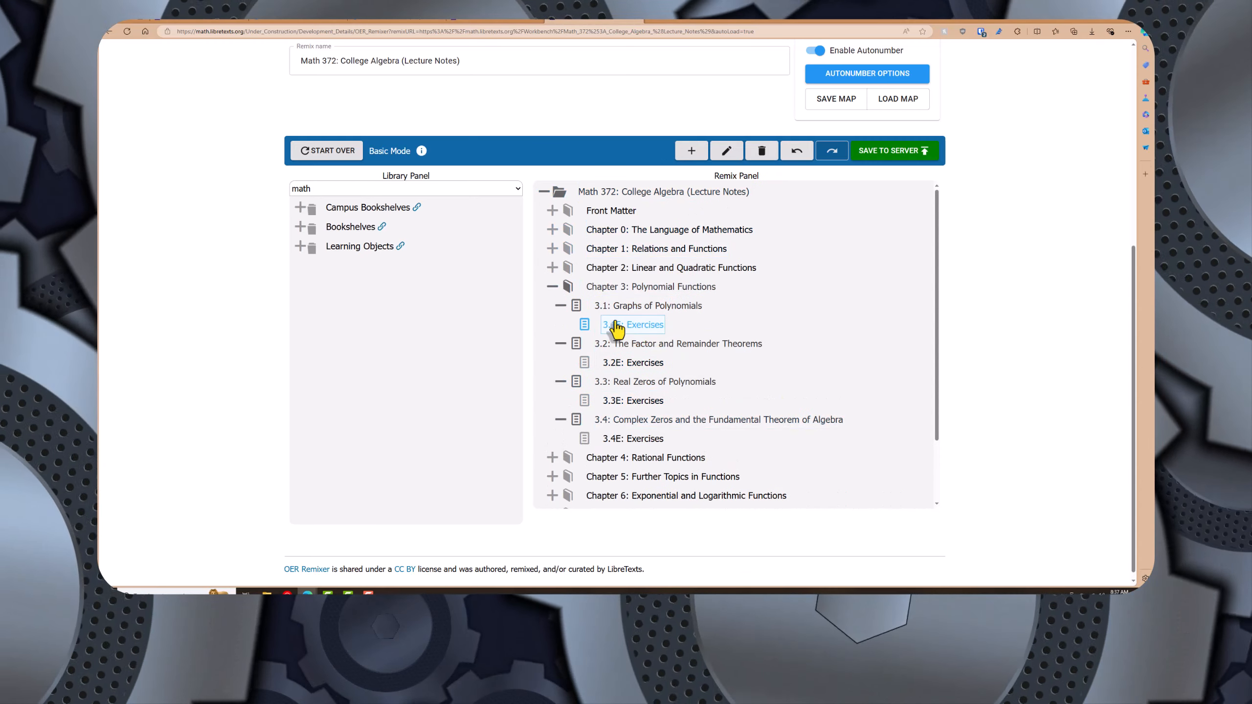
pyautogui.click(615, 322)
pyautogui.click(761, 151)
pyautogui.click(761, 151)
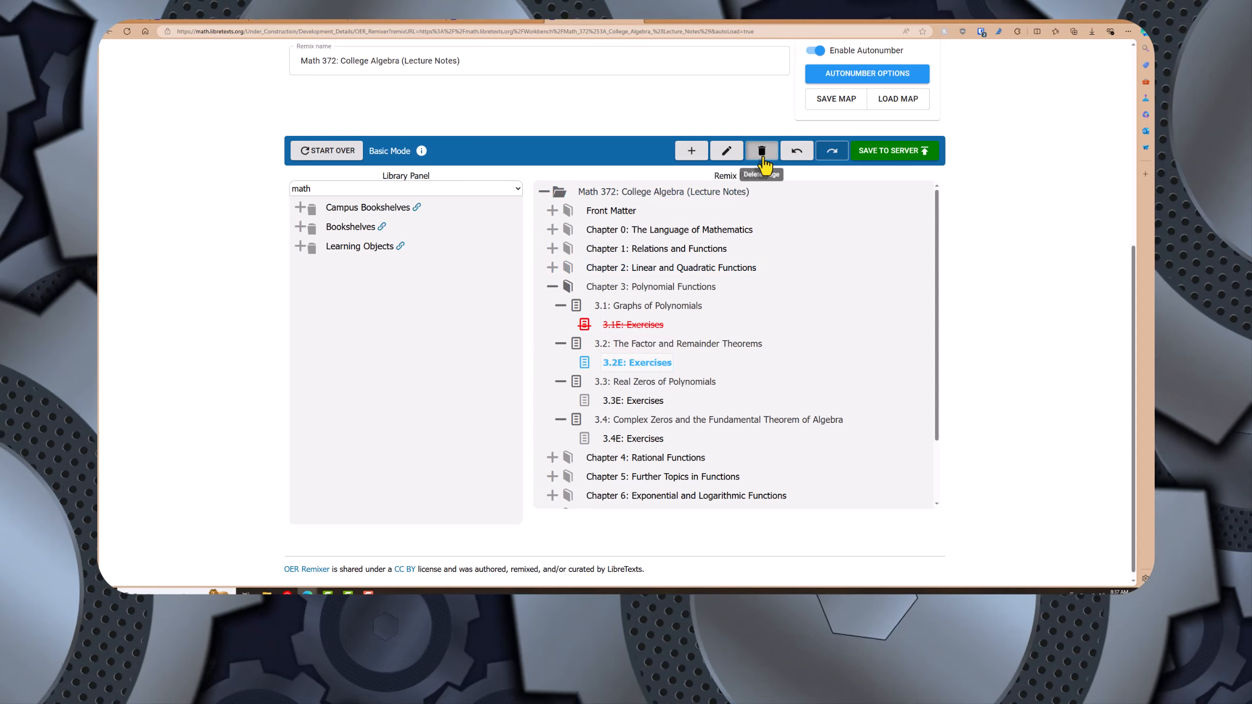
pyautogui.click(658, 401)
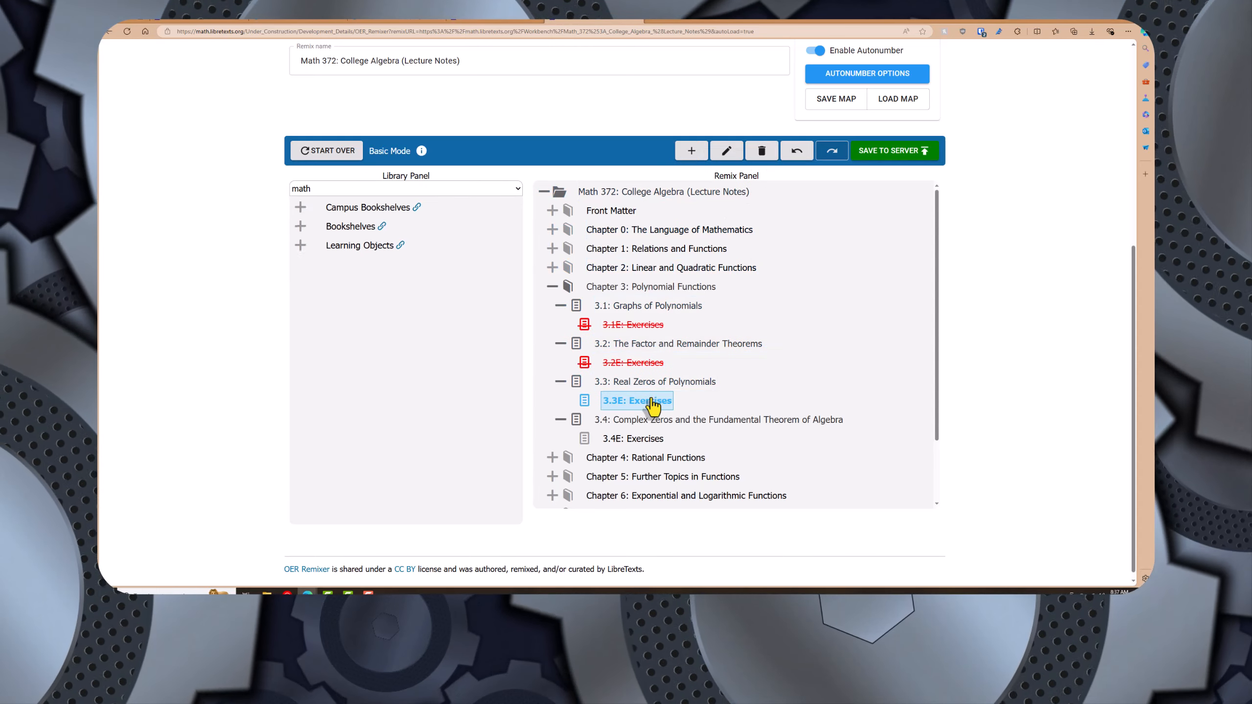
pyautogui.click(761, 150)
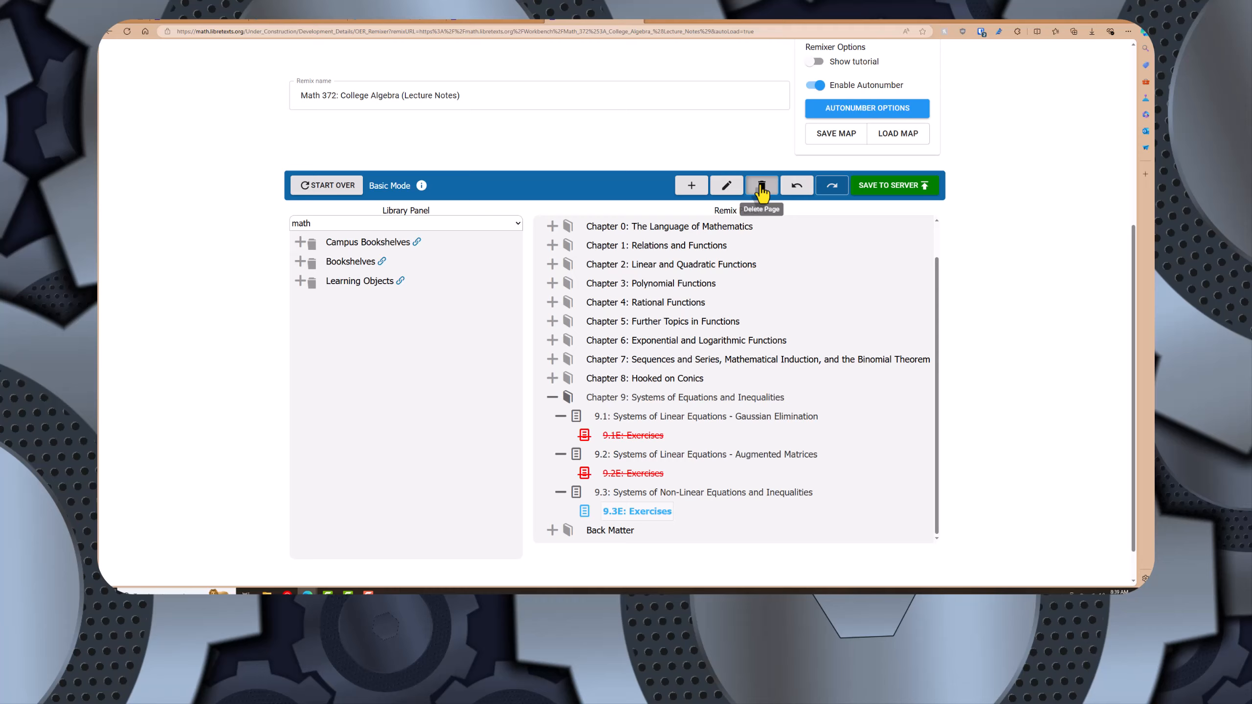
# Delete the 9.3E: Exercises page from the remix and collapse Chapter 9
pyautogui.click(763, 186)
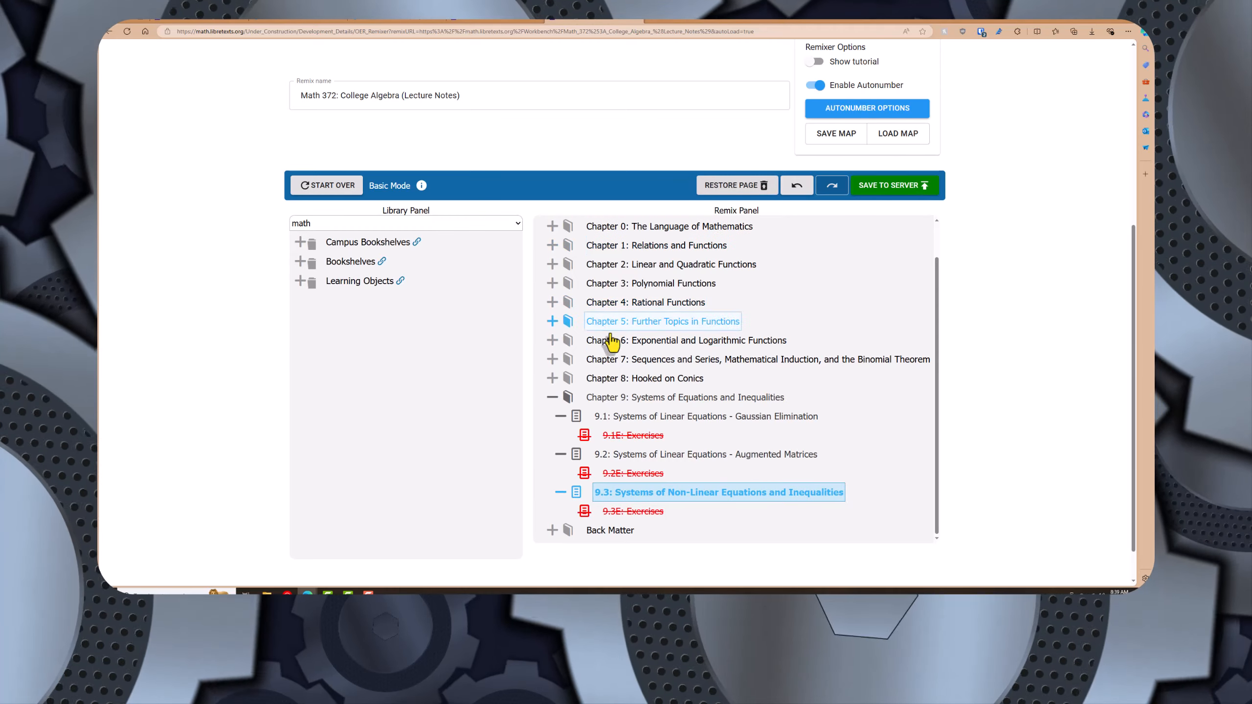
pyautogui.click(553, 397)
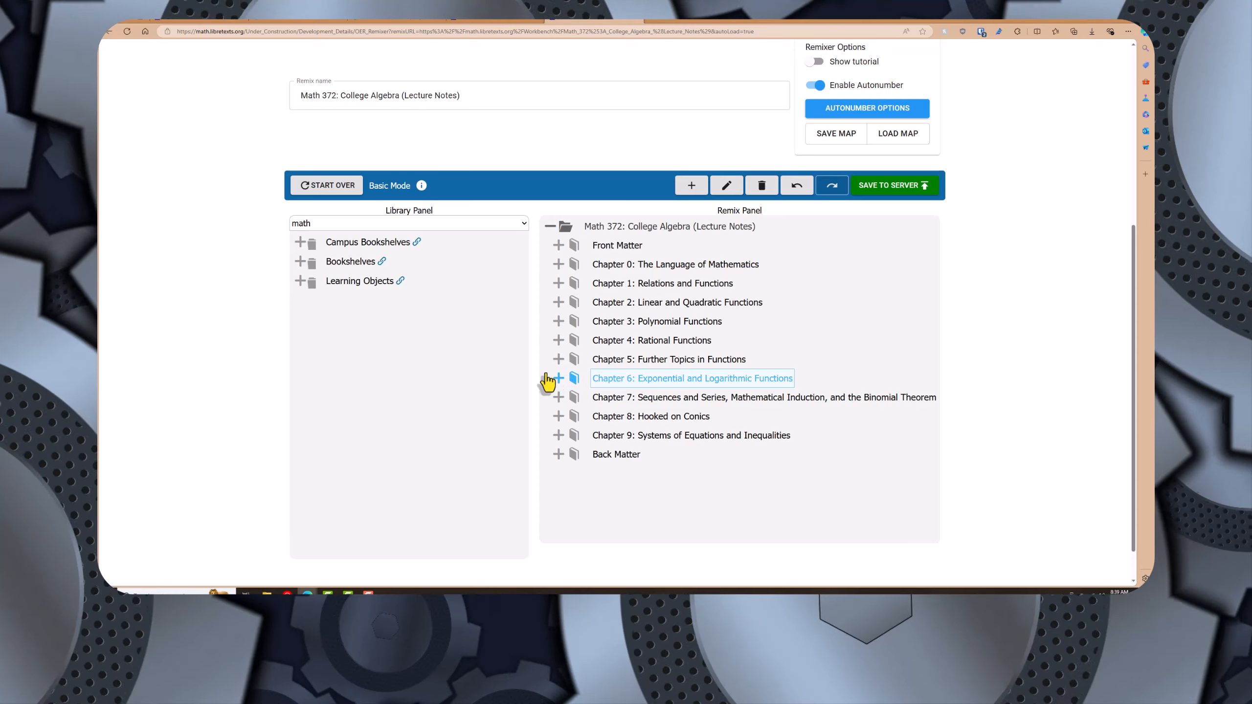
# Expand Chapter 8: Hooked on Conics and view the properties of 8.2: Circles, closing them without edits
pyautogui.click(558, 417)
pyautogui.scroll(-2, 684, 390)
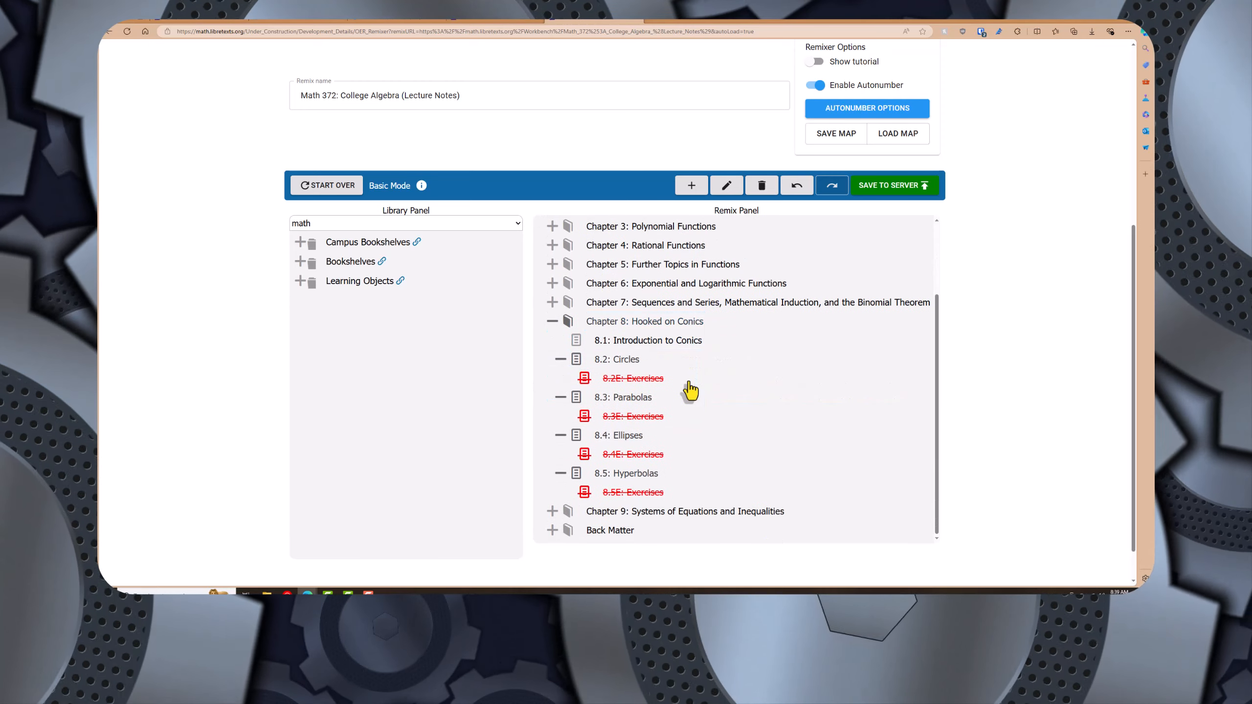
pyautogui.click(607, 365)
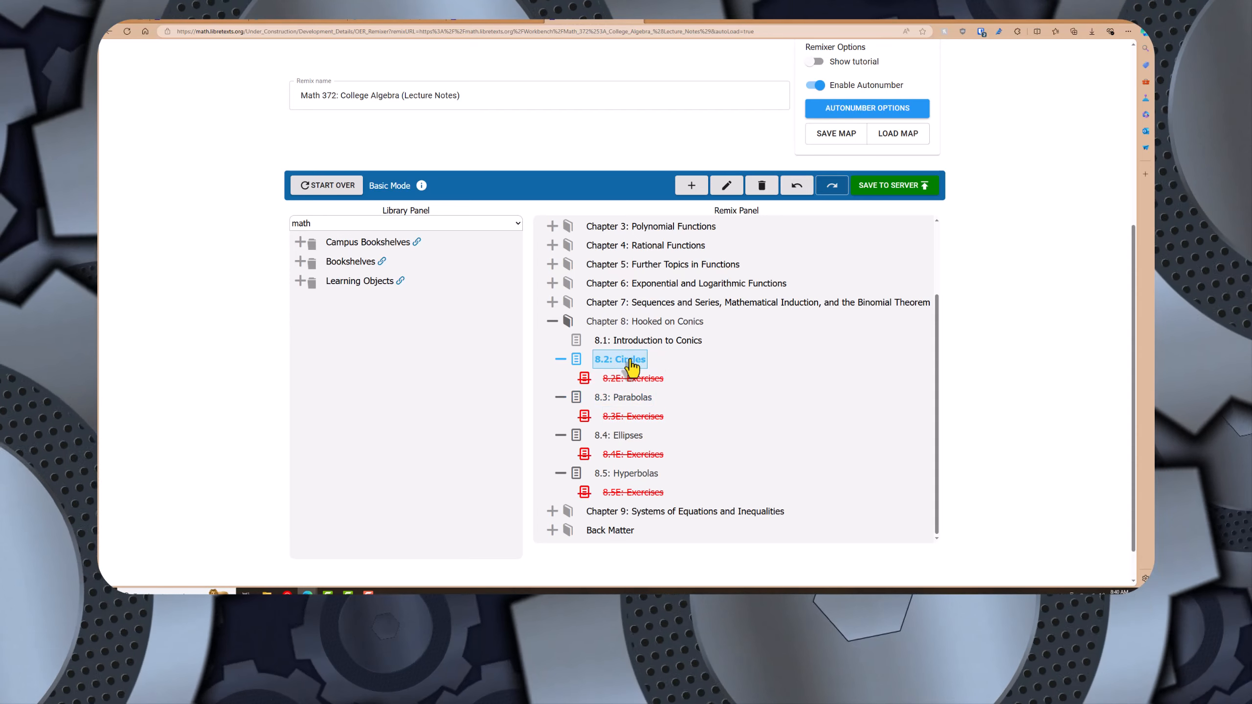
pyautogui.click(729, 191)
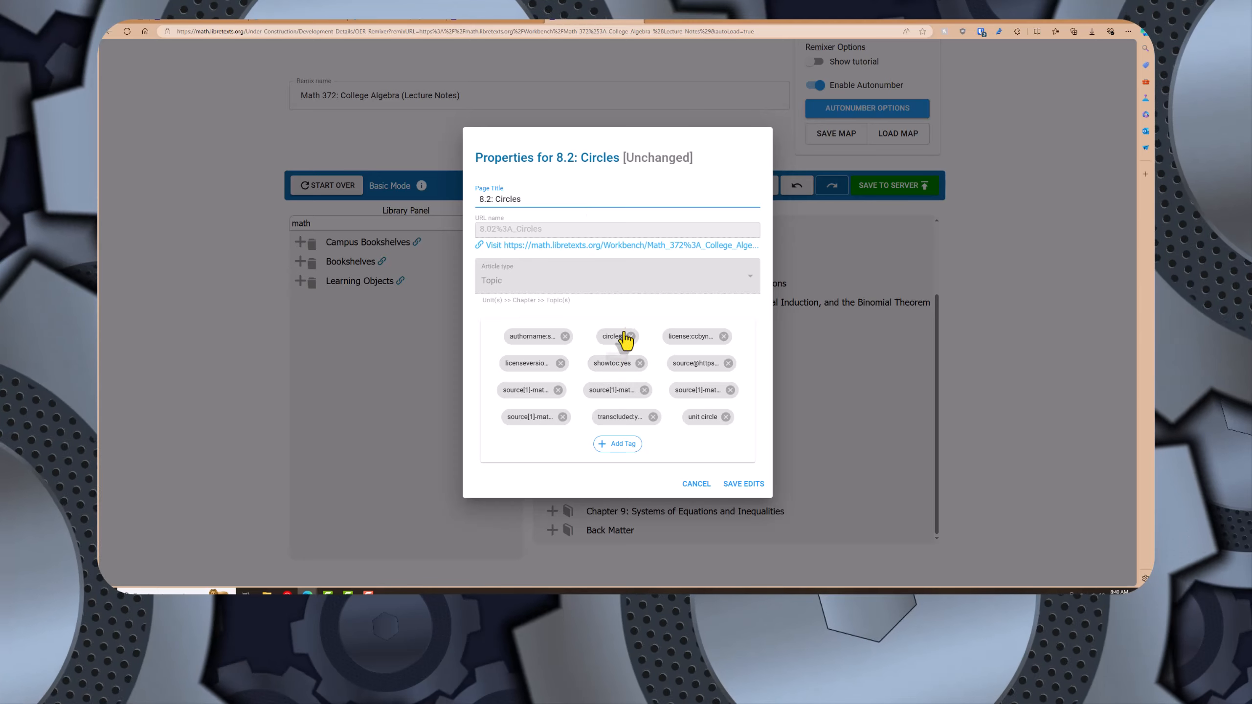
pyautogui.click(698, 482)
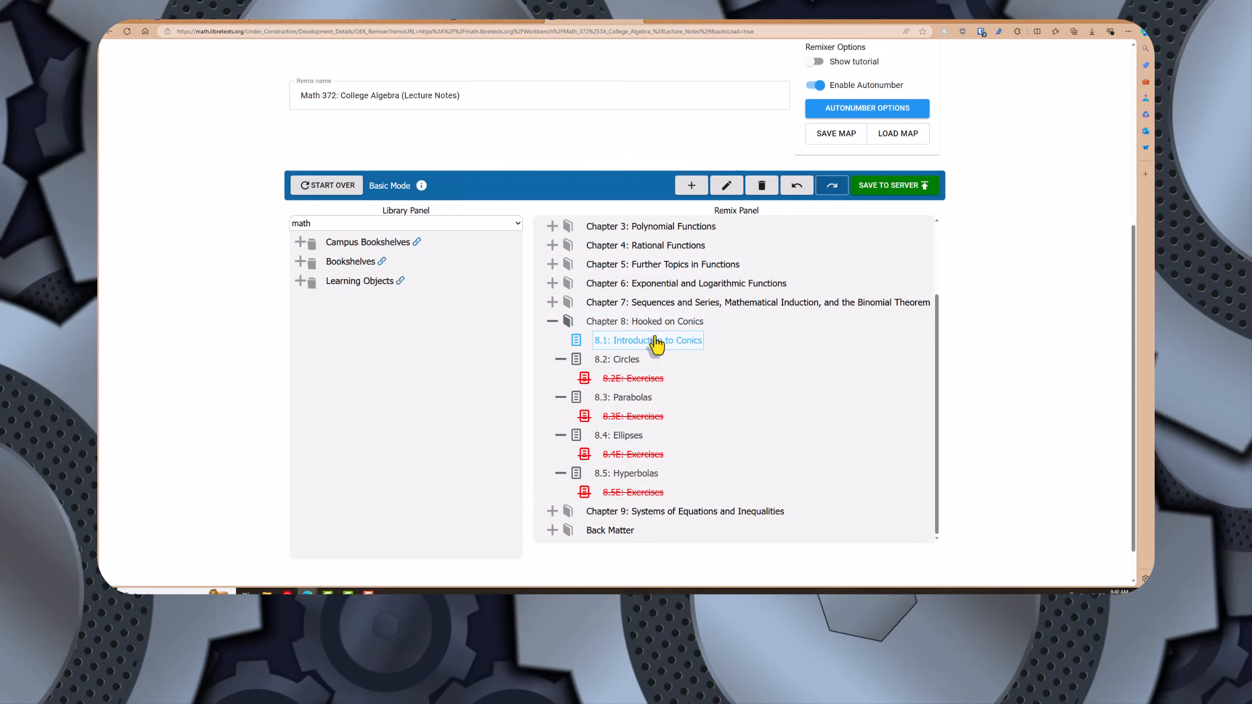
pyautogui.click(622, 360)
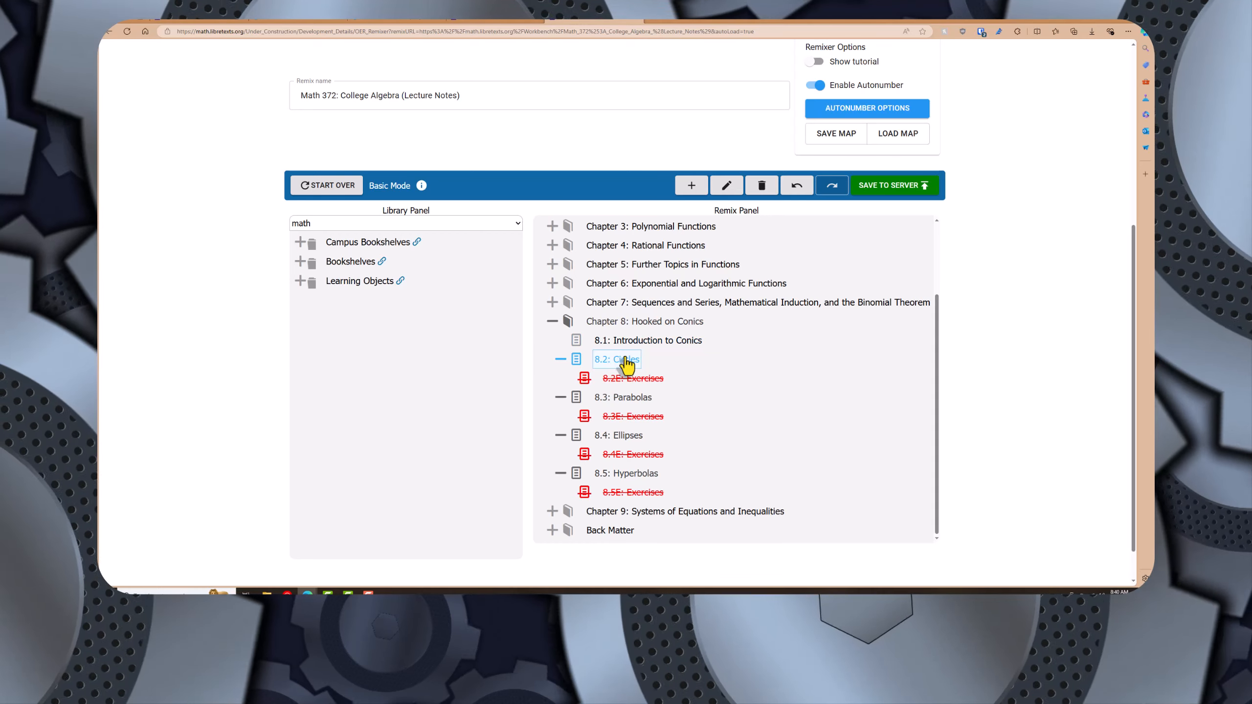
# Rename the 8.2: Circles page as "8.2: Circles (DO NOT COVER)" and save the edit
pyautogui.click(731, 187)
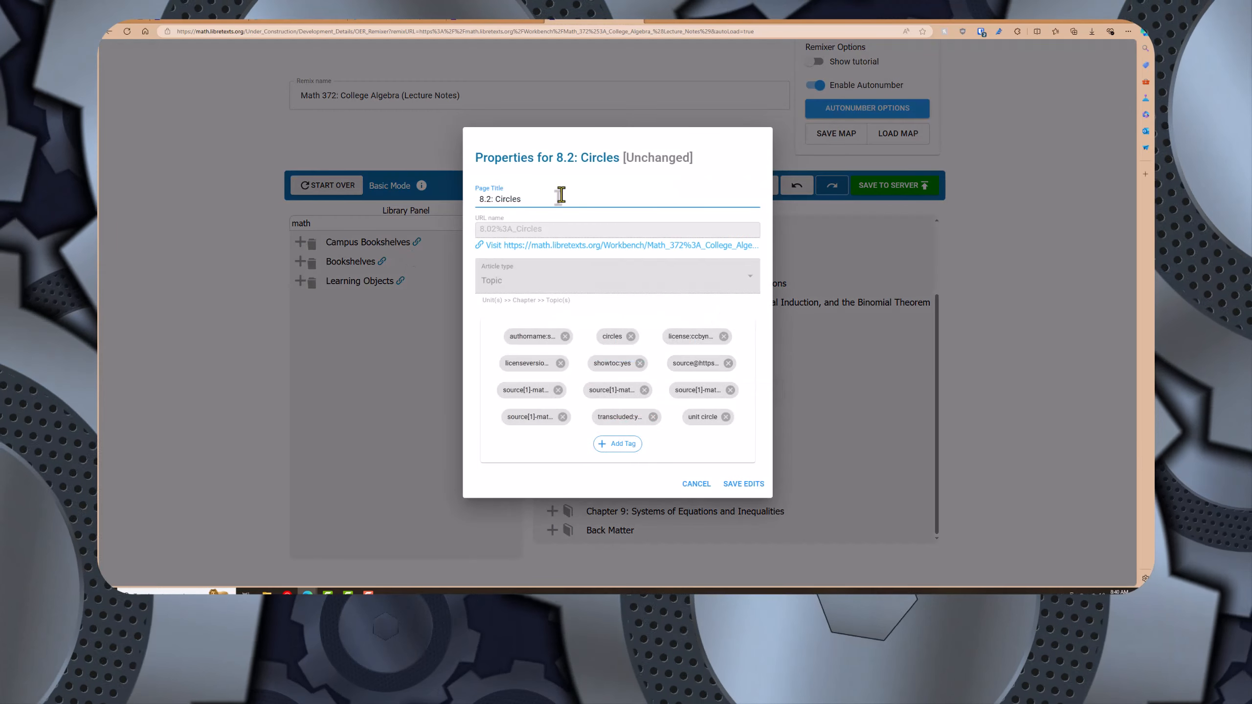
pyautogui.write('(D')
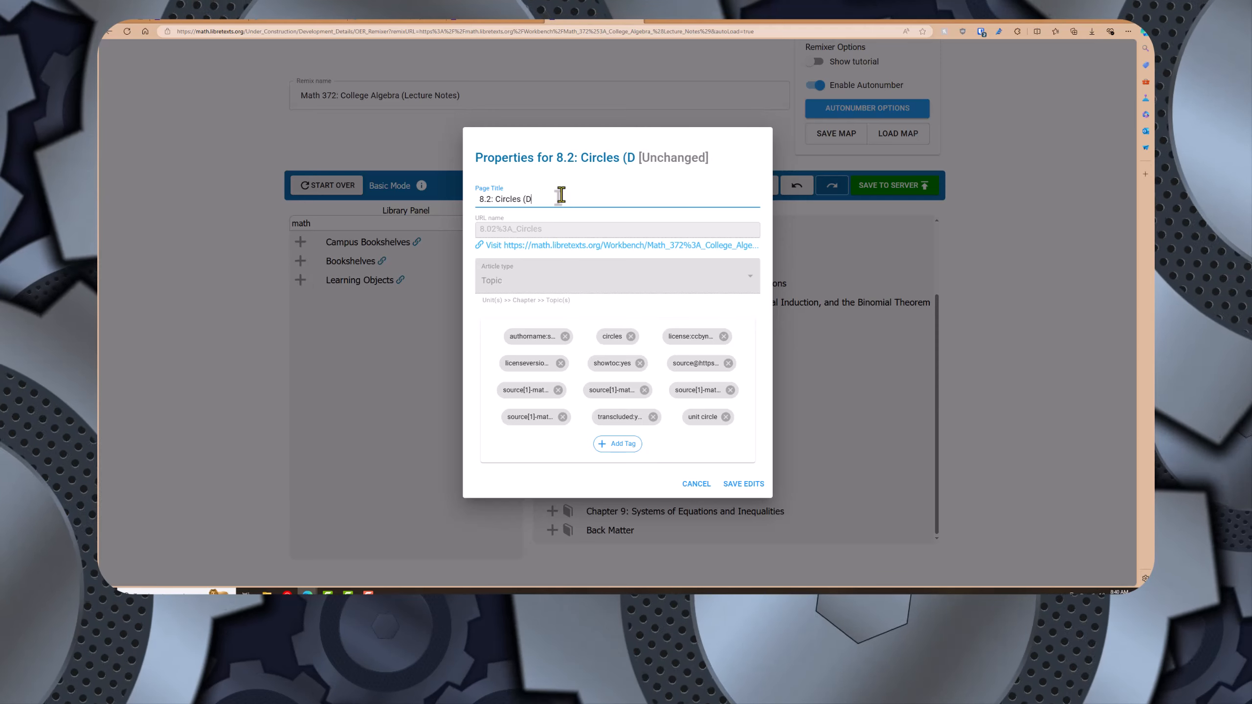
pyautogui.write('O NOT COVER')
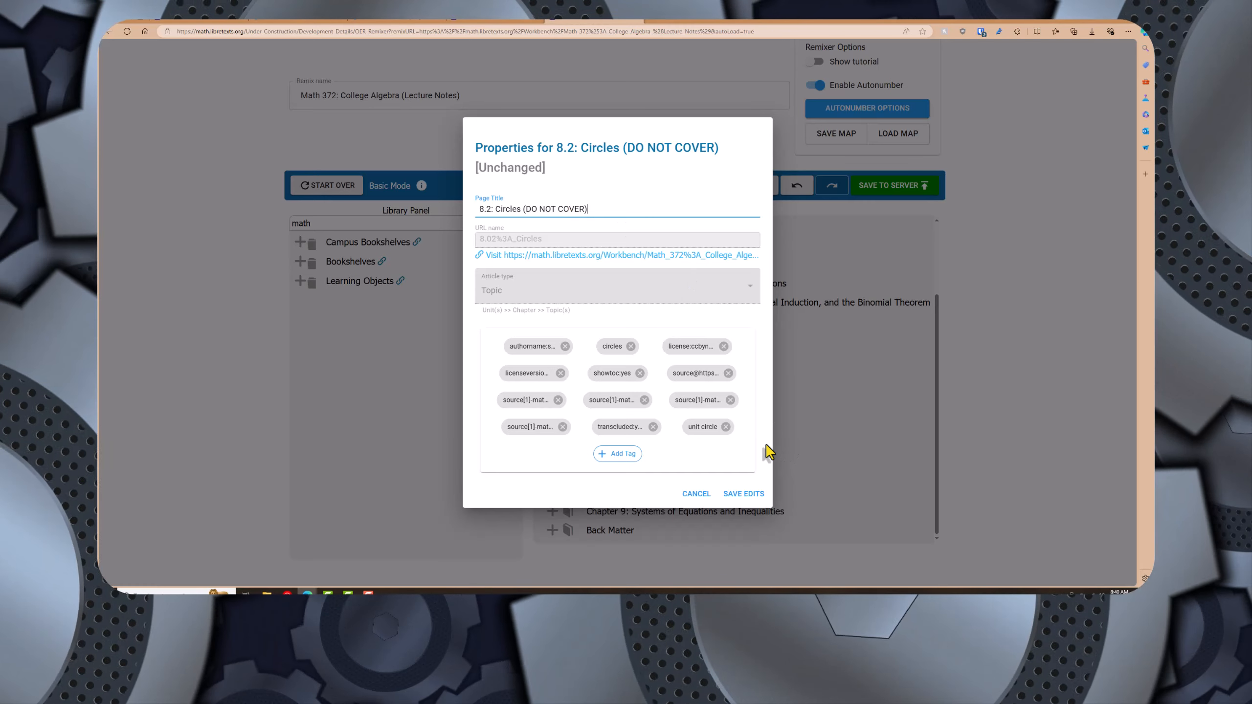
pyautogui.click(751, 495)
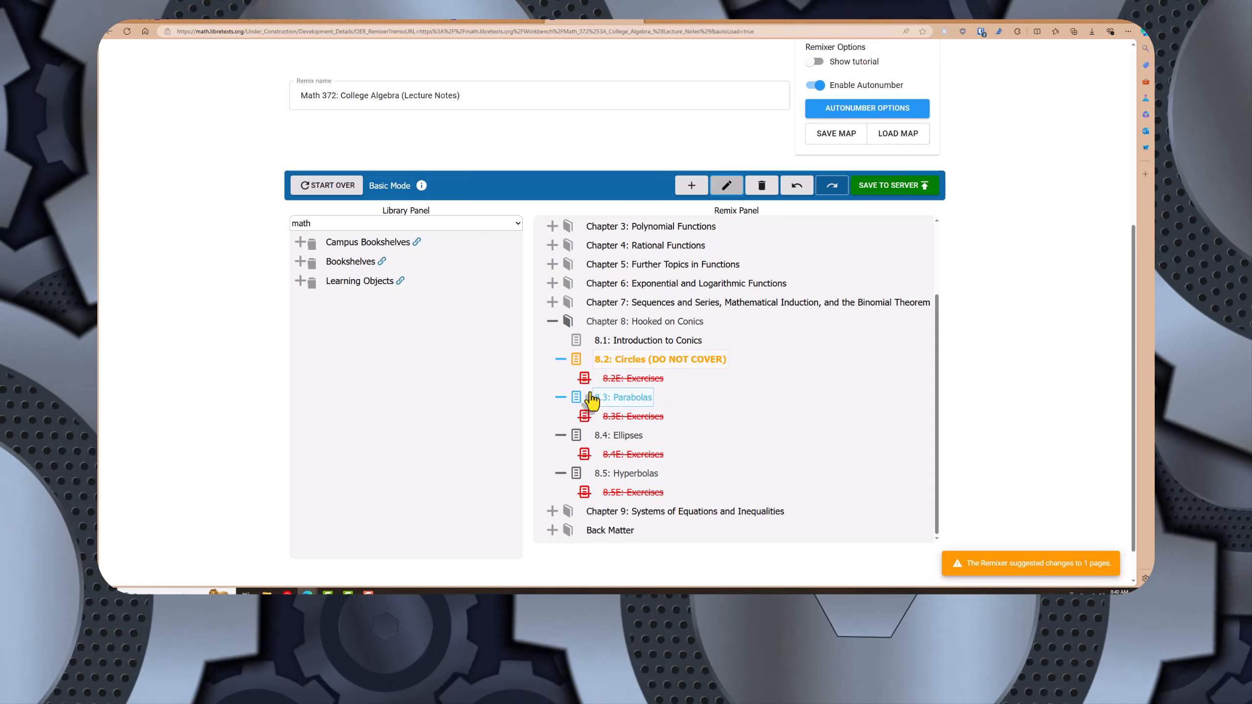
# Change the title of the 8.3 page to "8.3: Parabolas (DO NOT COVER)" and save the edit
pyautogui.click(609, 405)
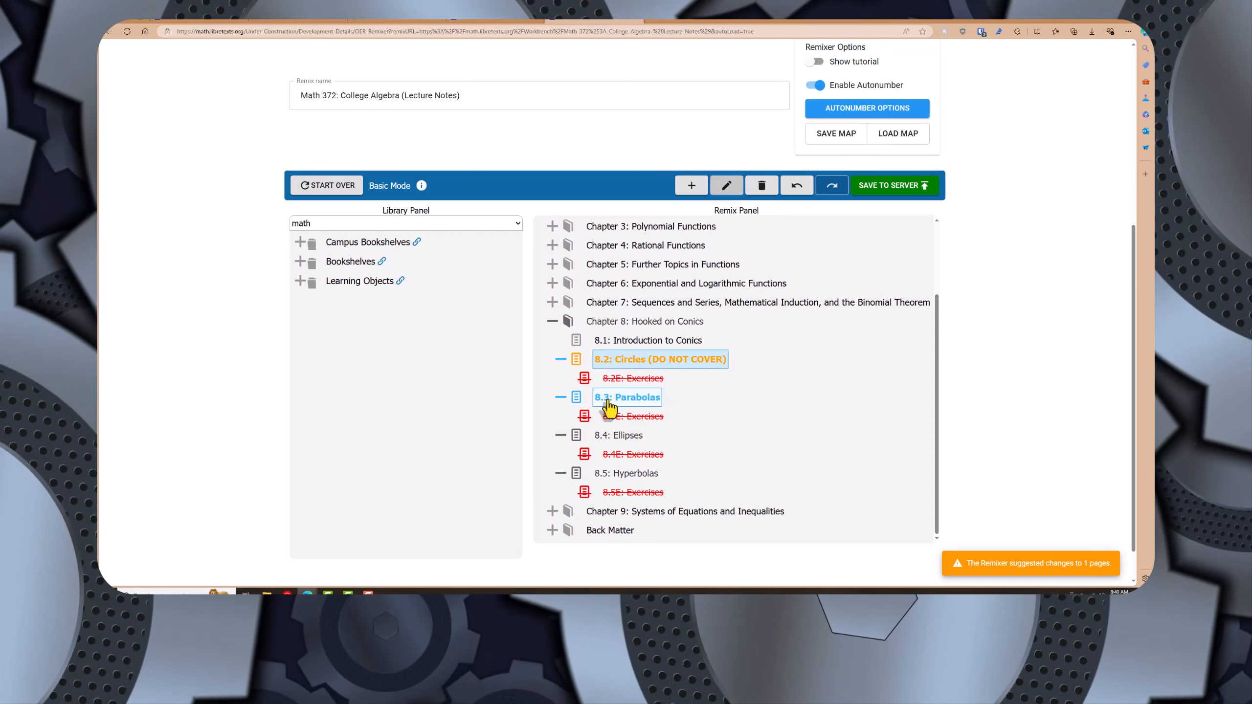
pyautogui.click(731, 193)
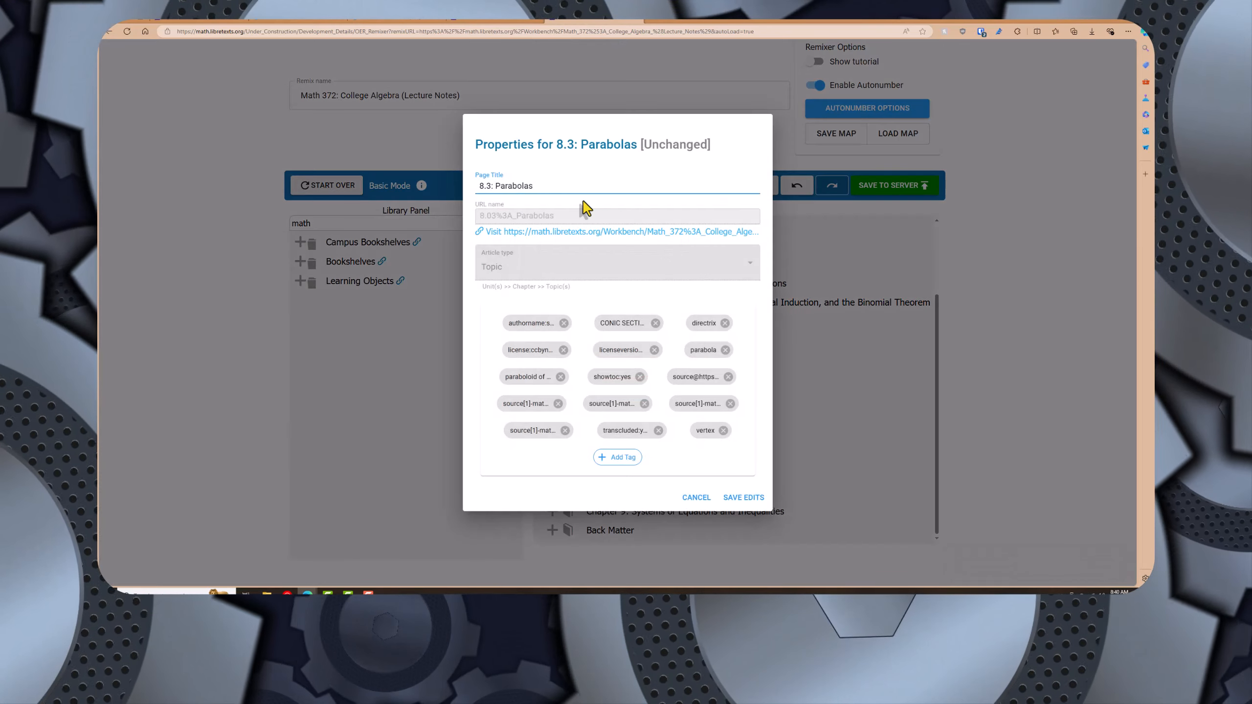
pyautogui.write('(DO NOT COVER')
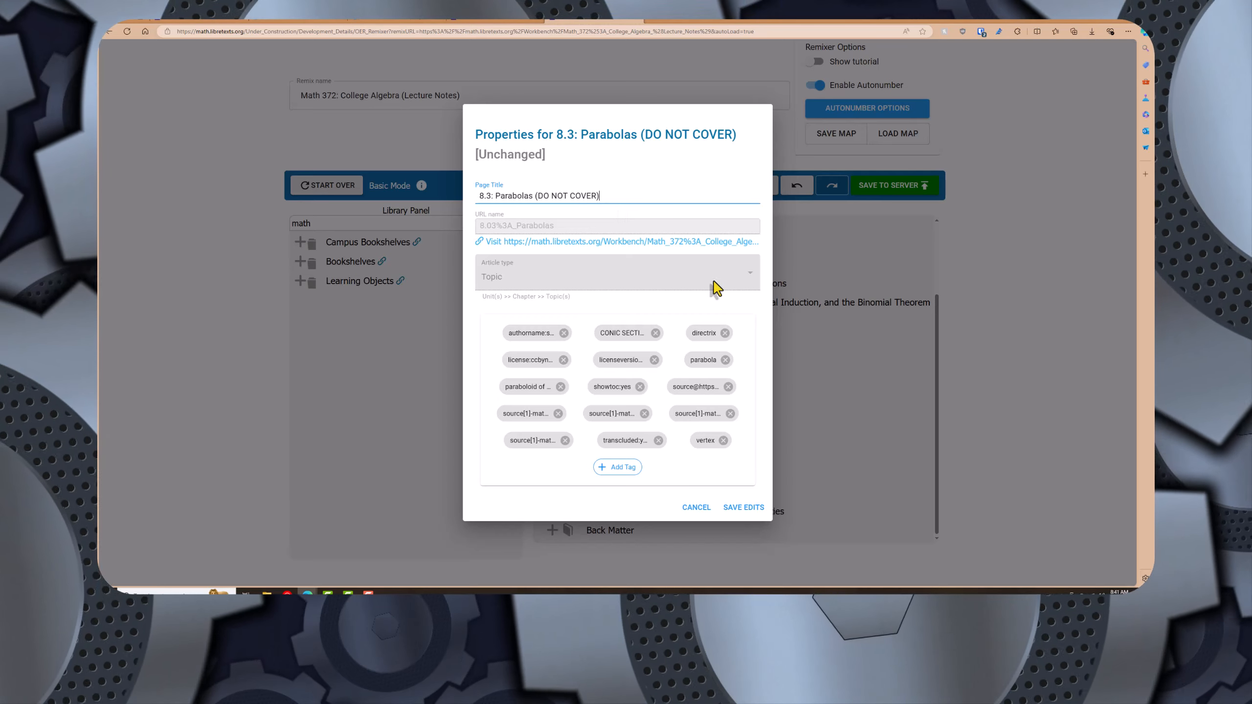
pyautogui.click(744, 507)
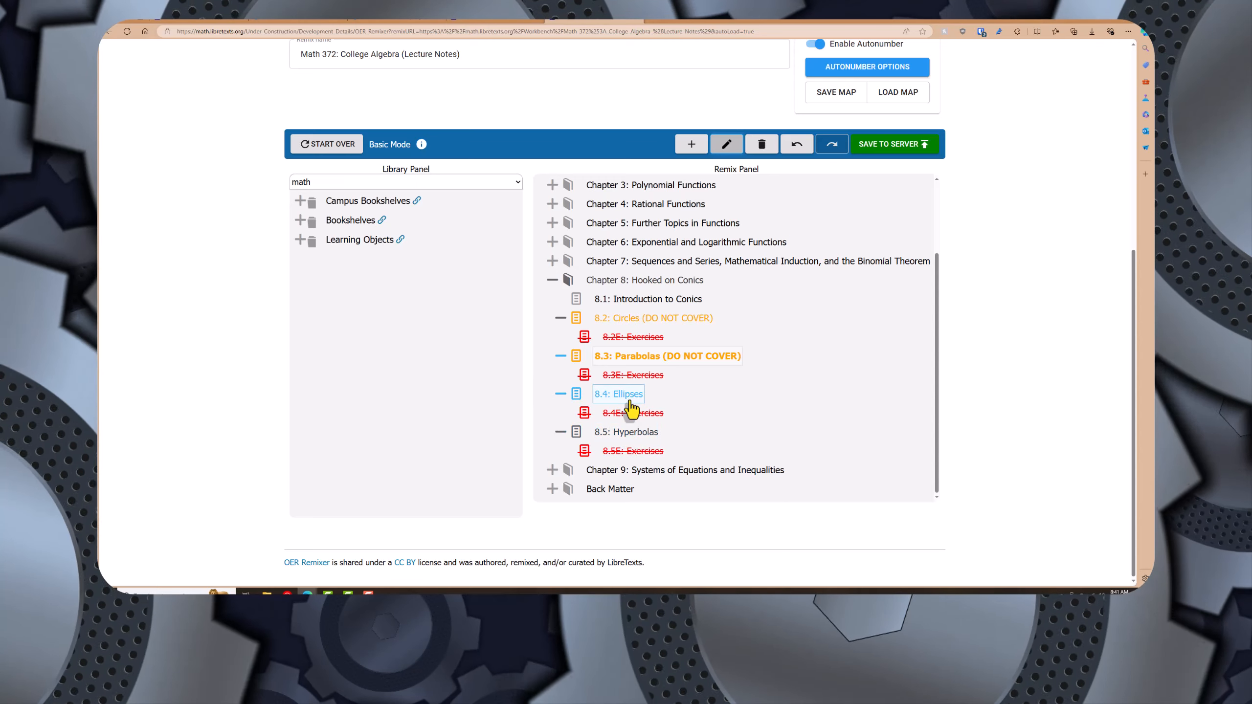
# Expand Chapter 9 and rename page 9.2 as "9.2: Systems of Linear Equations - Augmented Matrices (DO NOT COVER)", saving the edit
pyautogui.click(552, 469)
pyautogui.click(705, 415)
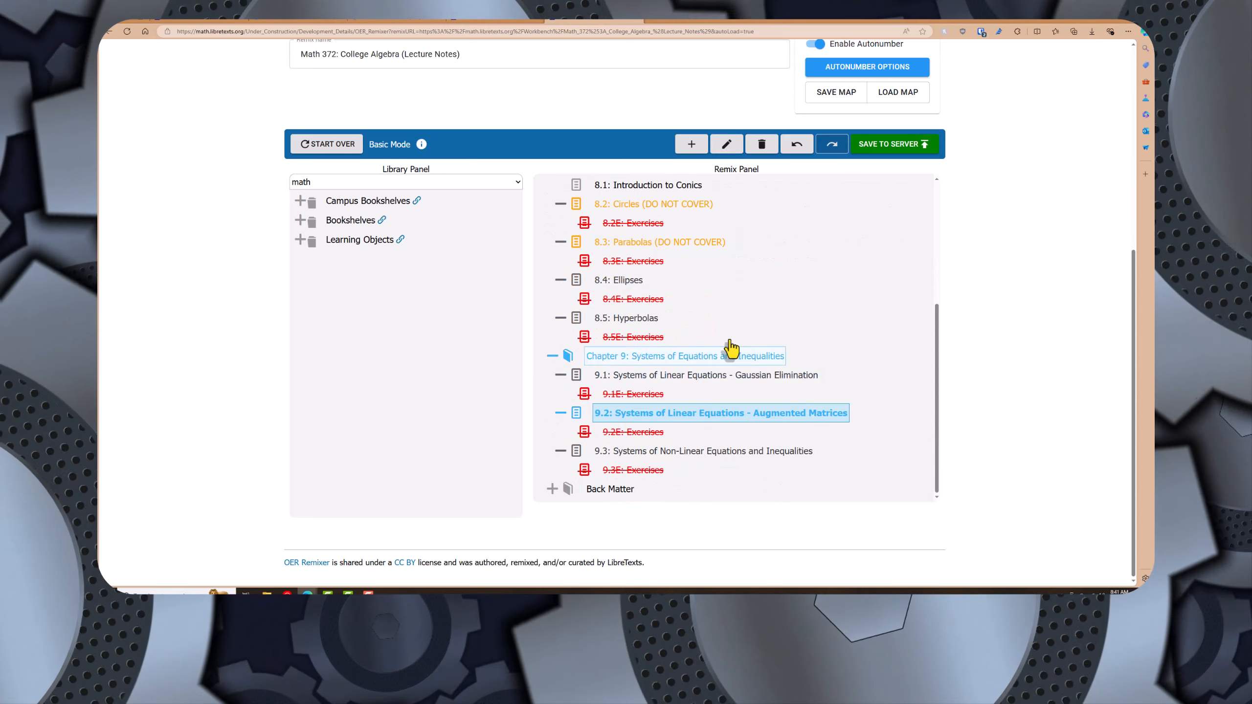
pyautogui.click(727, 147)
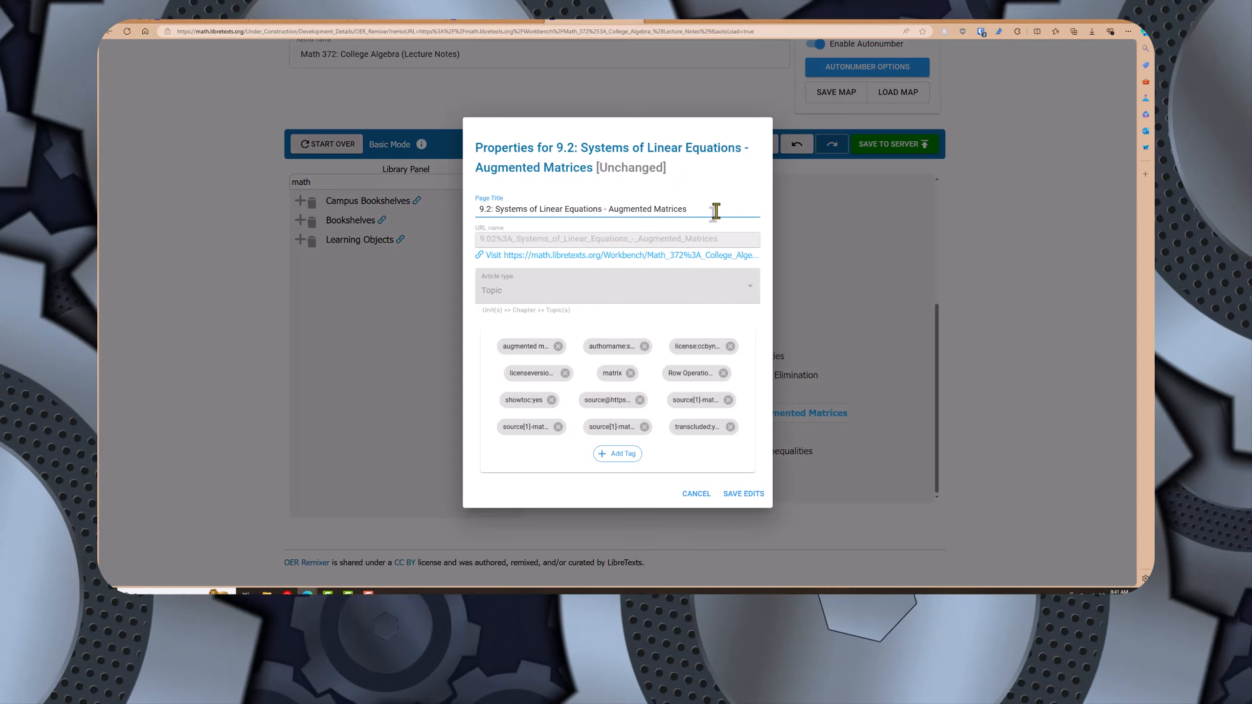
pyautogui.write('(DO NOT COVER')
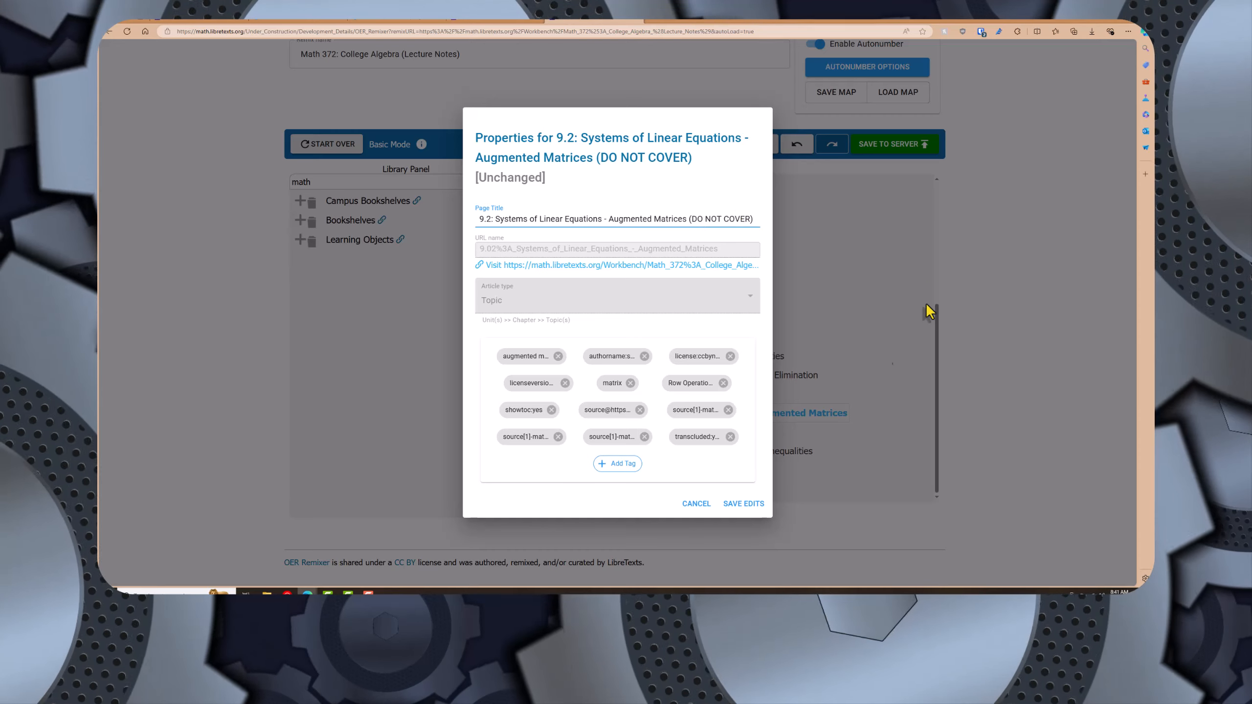
pyautogui.write(')')
pyautogui.click(744, 504)
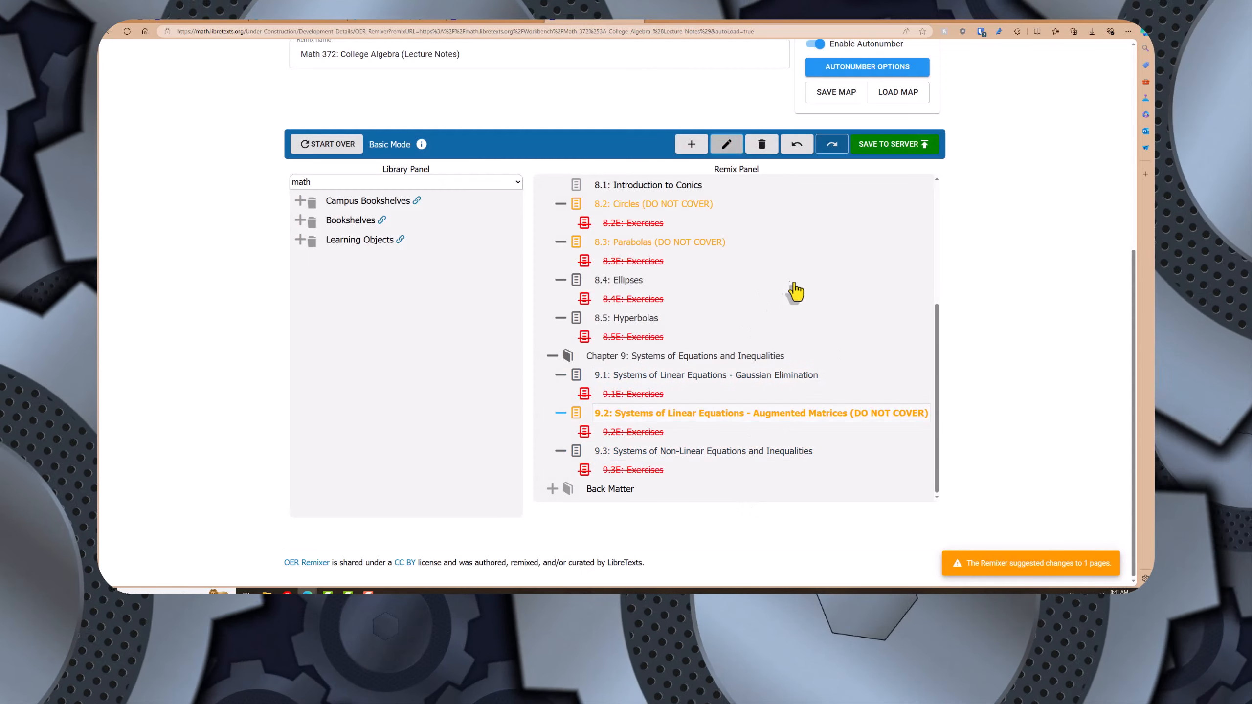
# Save the remix to the server, confirm publishing from the summary, and open the new text
pyautogui.click(915, 145)
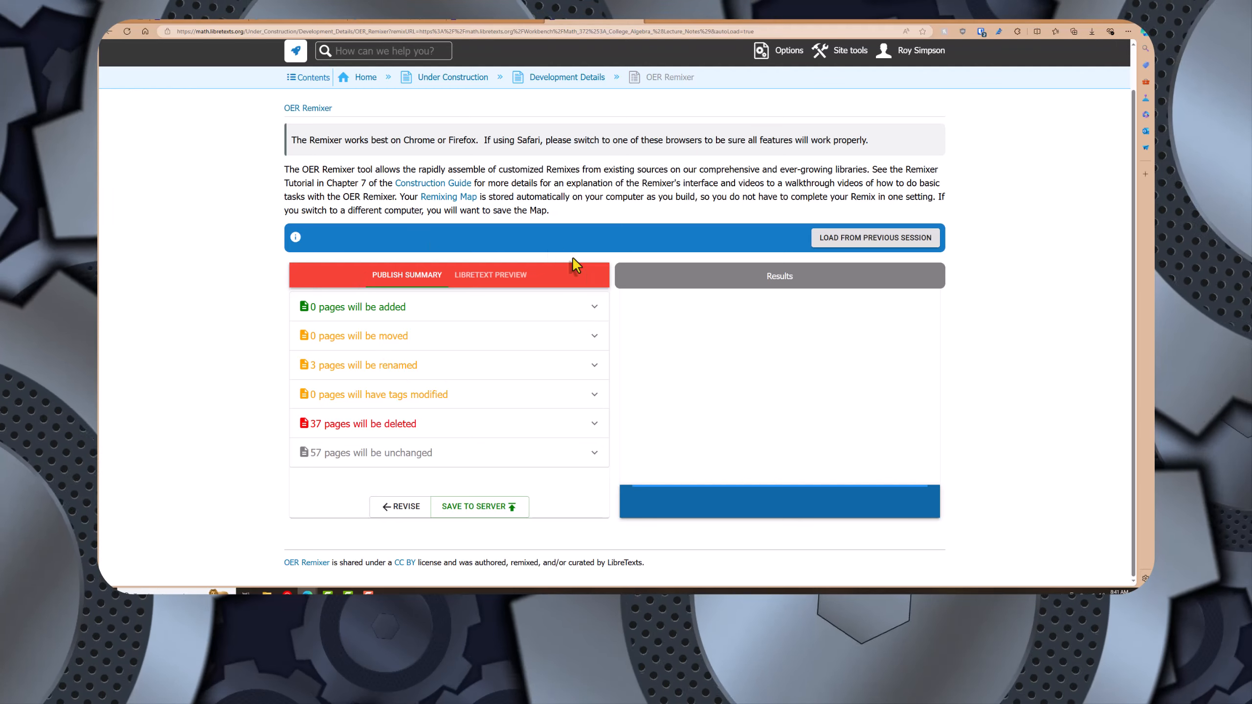
pyautogui.click(491, 508)
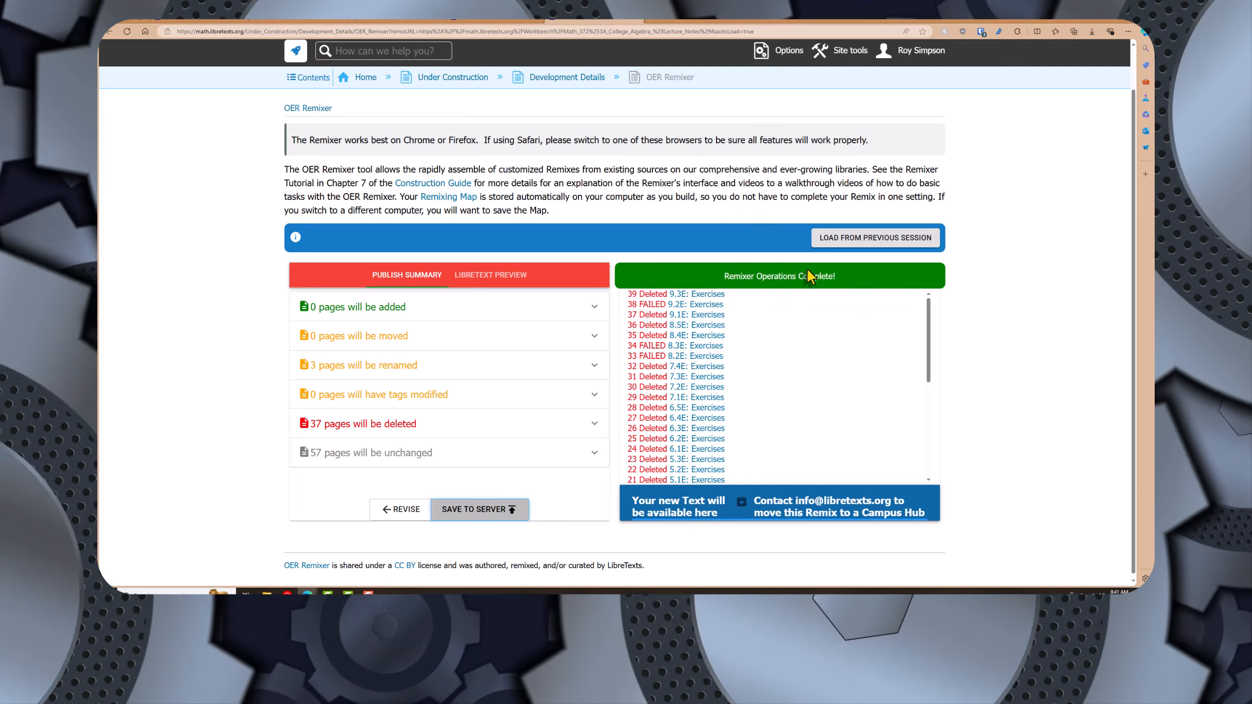
pyautogui.click(683, 514)
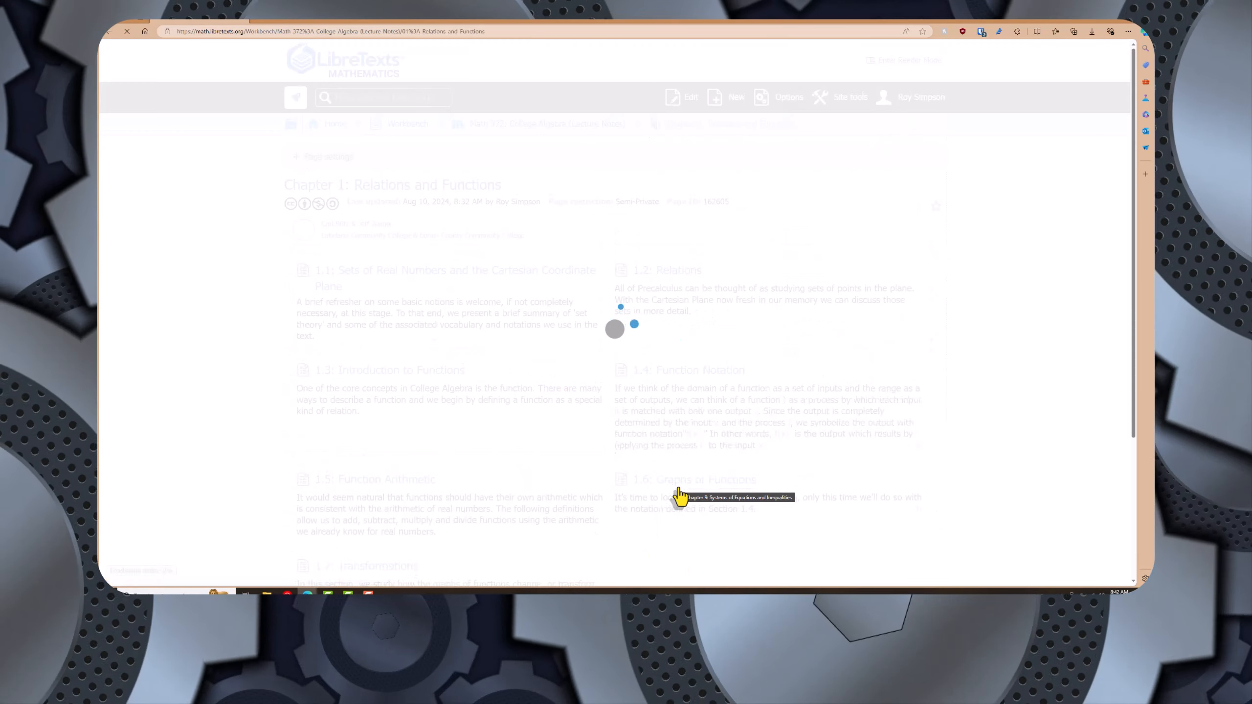
# Open the 1.4: Function Notation page in Chapter 1 and look through its objectives, examples and caution boxes
pyautogui.scroll(-4, 625, 399)
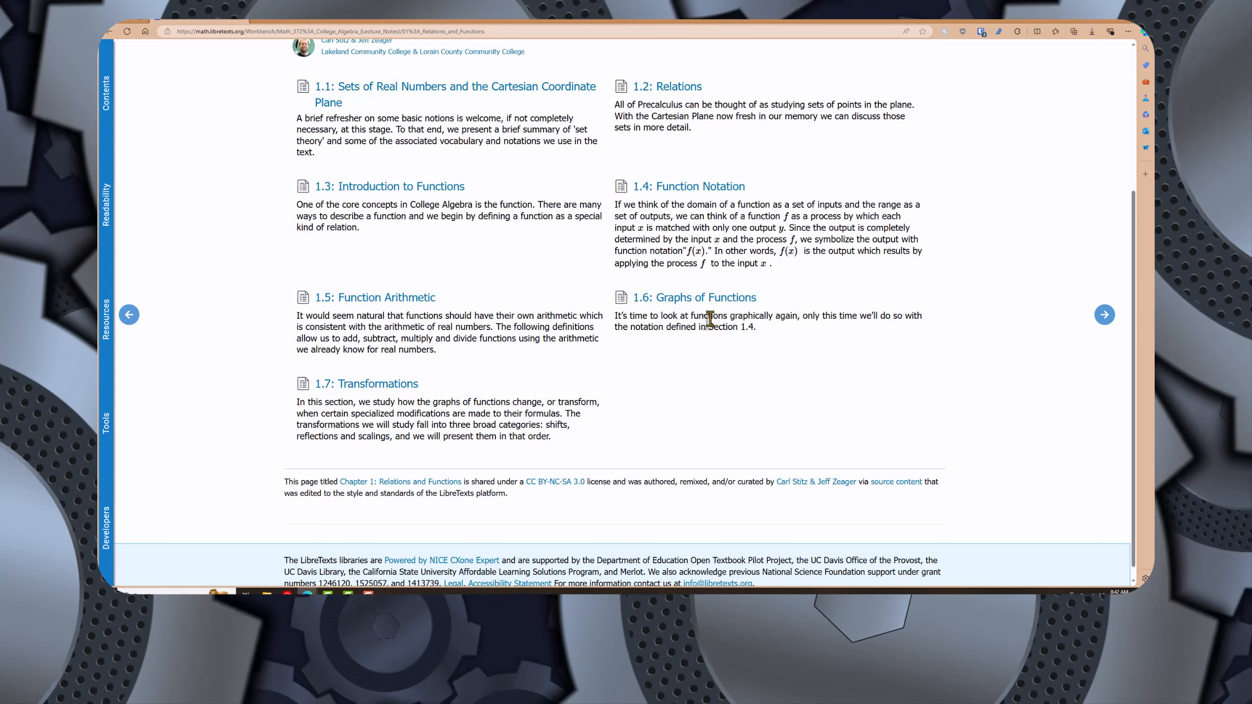
pyautogui.click(741, 197)
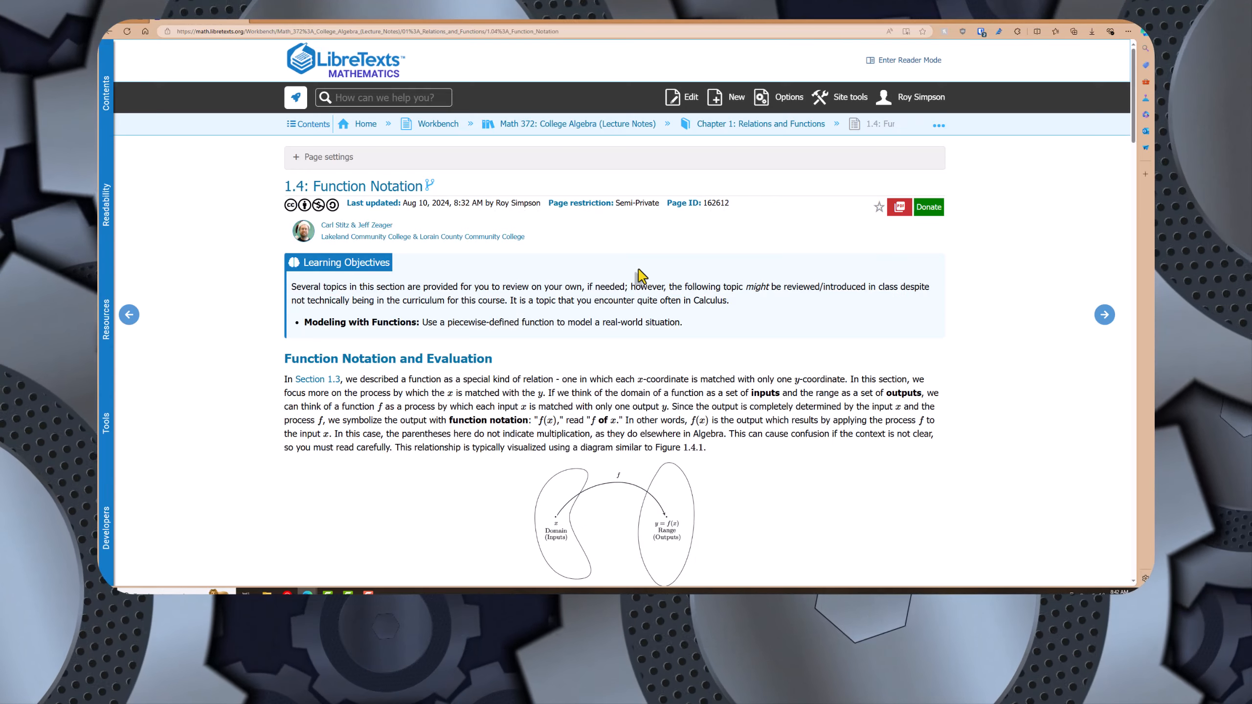
pyautogui.scroll(-9, 640, 279)
pyautogui.scroll(-15, 640, 277)
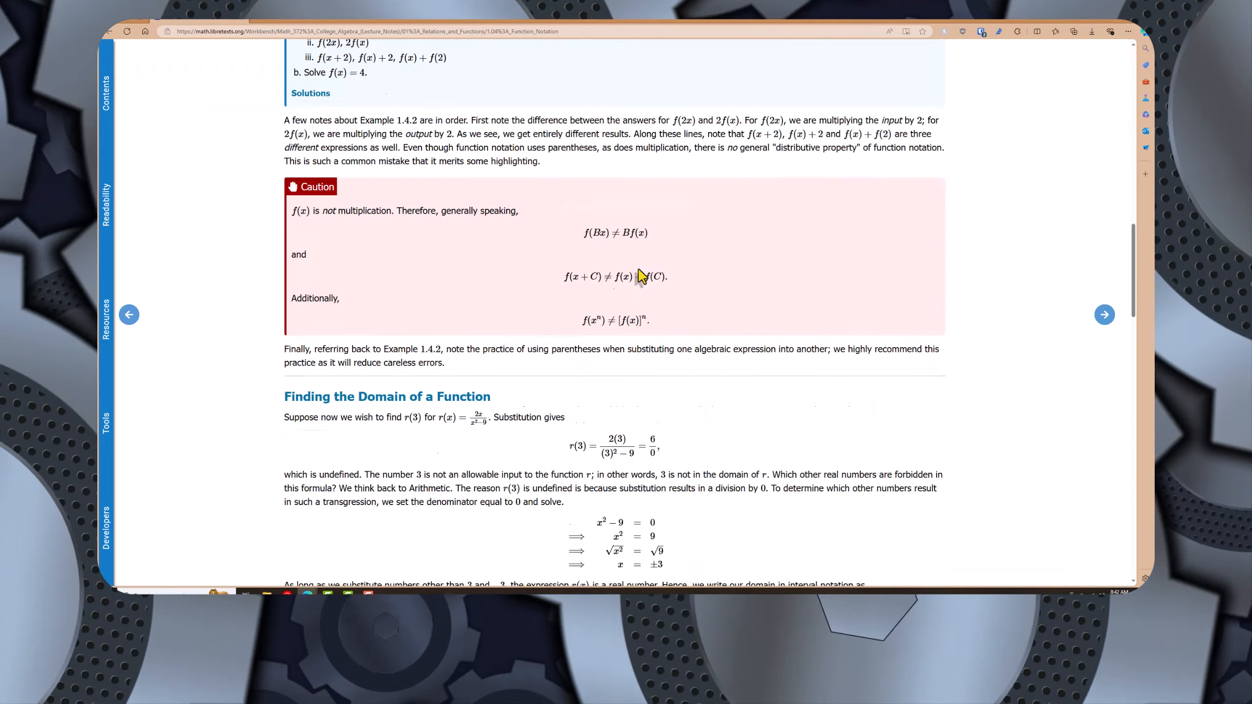
pyautogui.scroll(20, 638, 269)
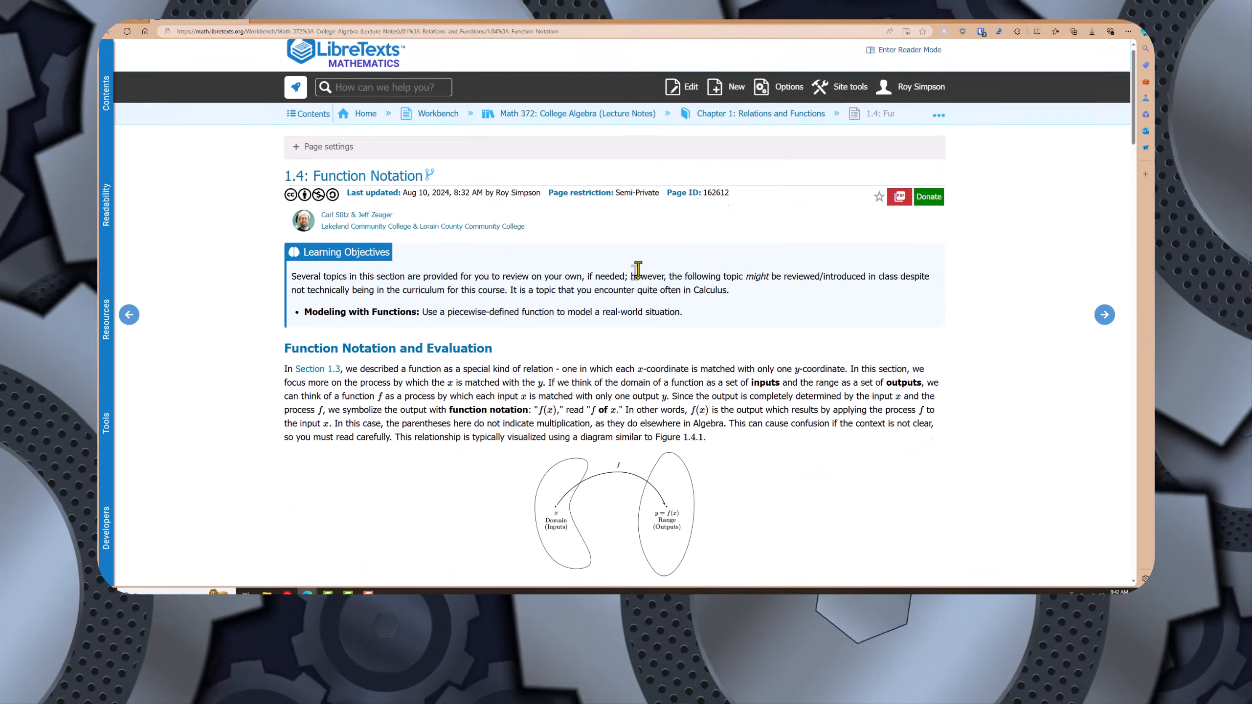
pyautogui.scroll(-16, 634, 269)
pyautogui.scroll(-12, 552, 271)
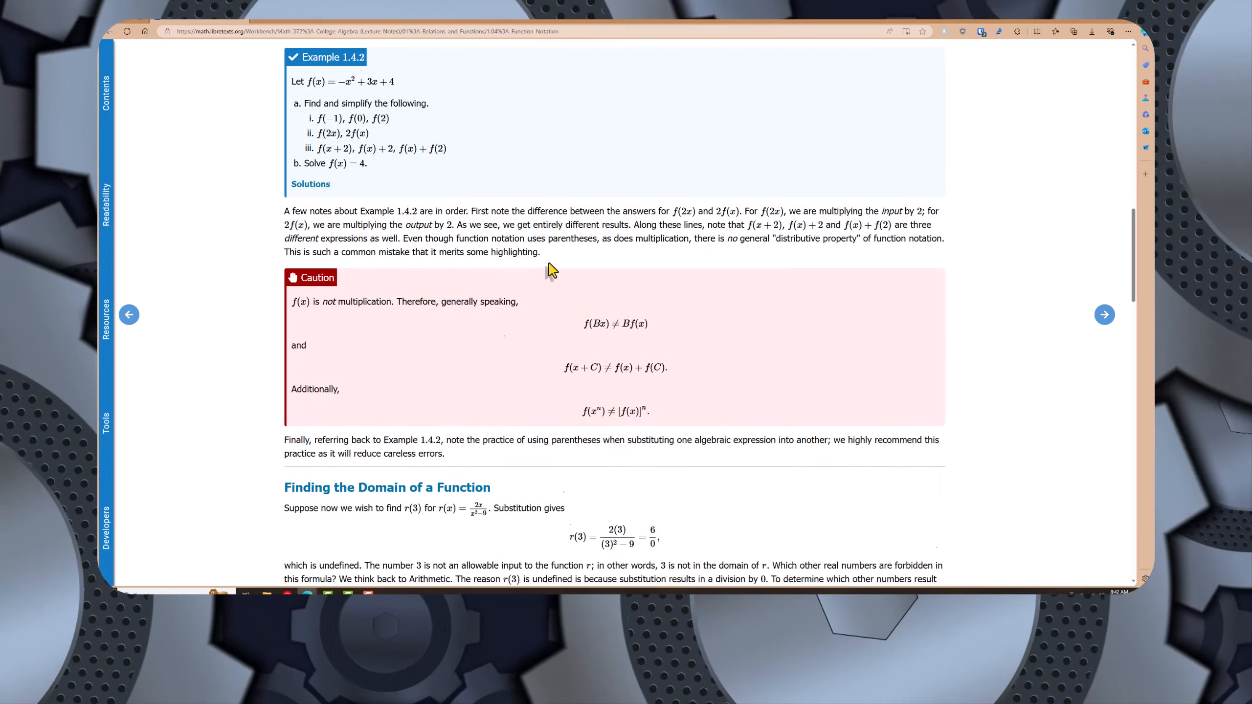
pyautogui.scroll(-2, 552, 270)
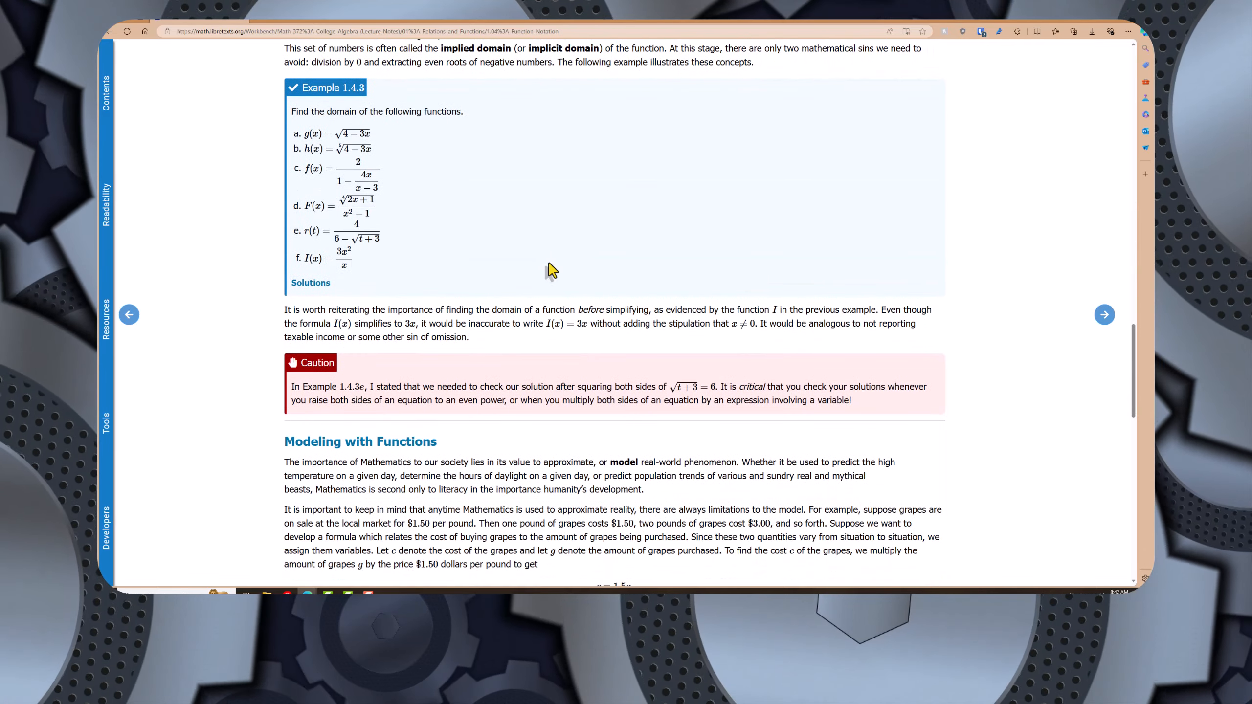
pyautogui.scroll(20, 552, 271)
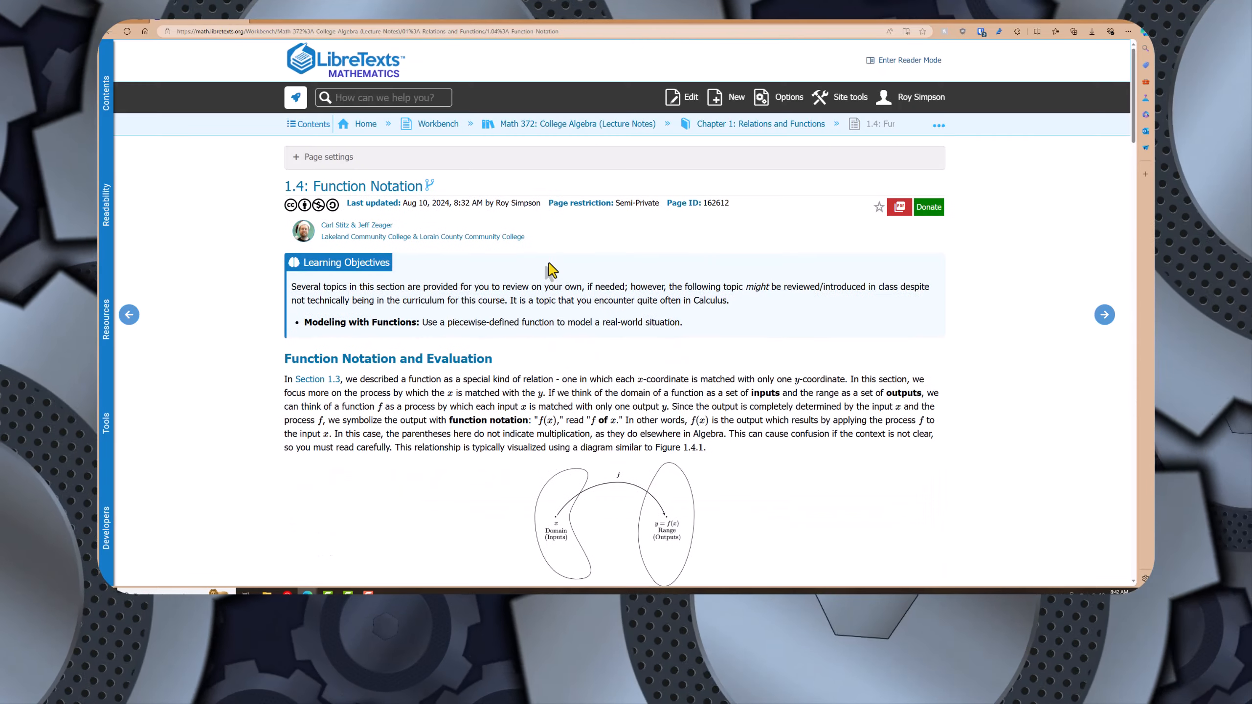
# Fork the 1.4: Function Notation page so its content becomes editable, and let the page reload
pyautogui.scroll(-1, 436, 158)
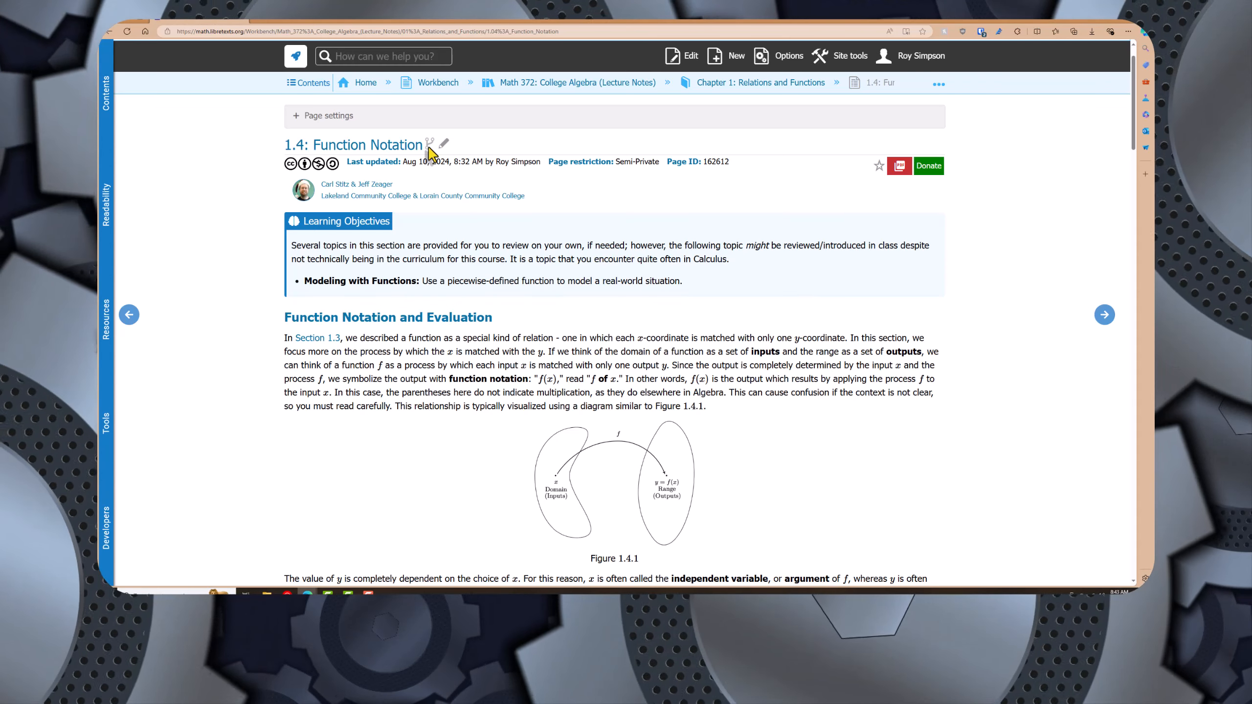
pyautogui.click(429, 147)
pyautogui.click(650, 101)
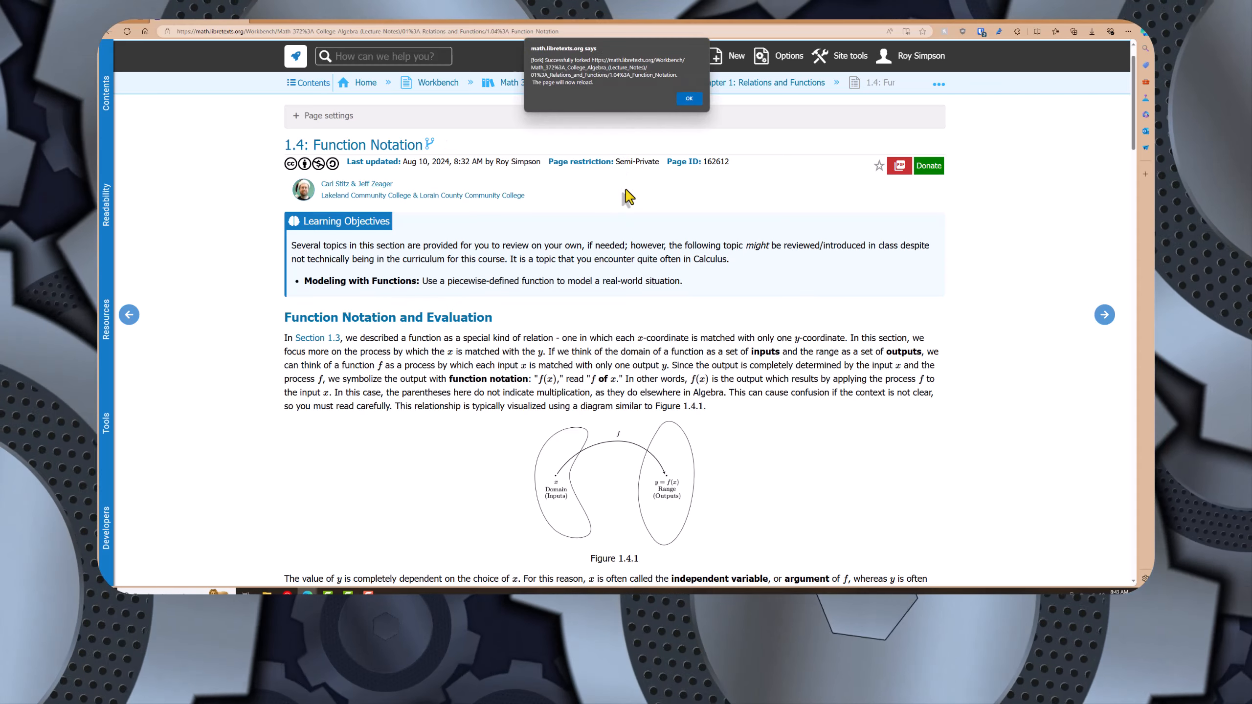
pyautogui.click(695, 99)
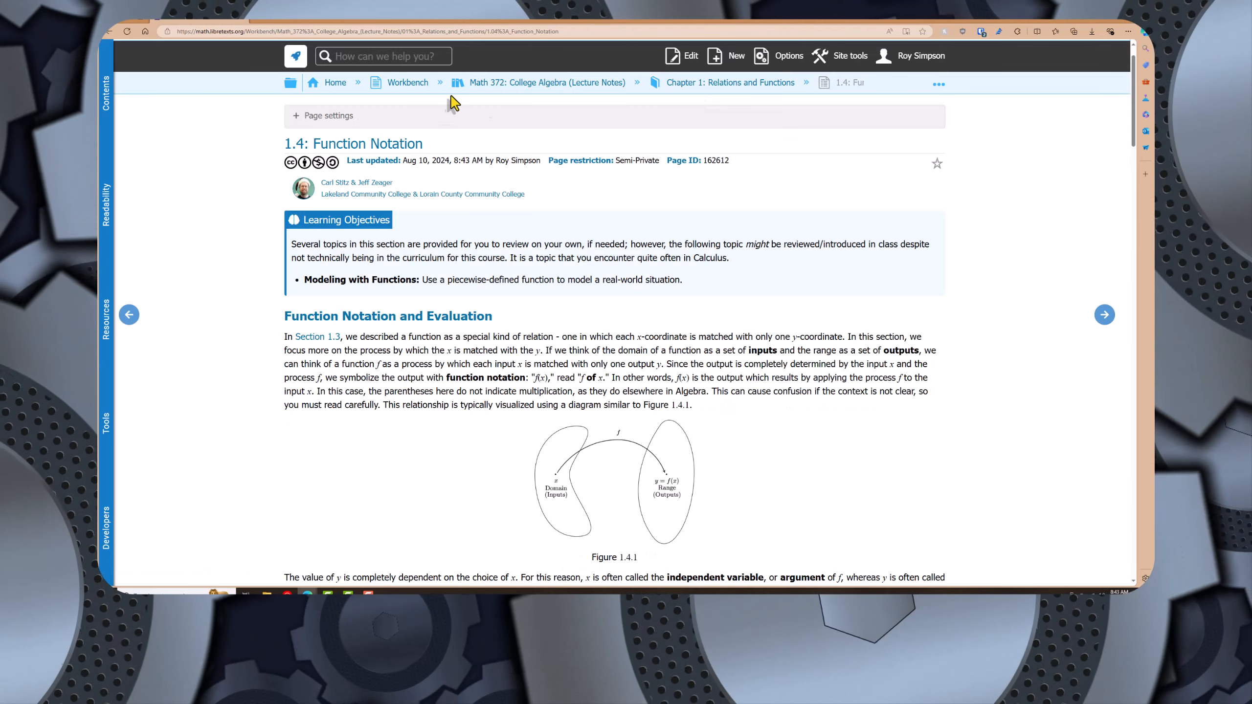
# Open the Function Notation and Evaluation section of page 1.4 for editing
pyautogui.scroll(-3, 702, 401)
pyautogui.scroll(-2, 702, 401)
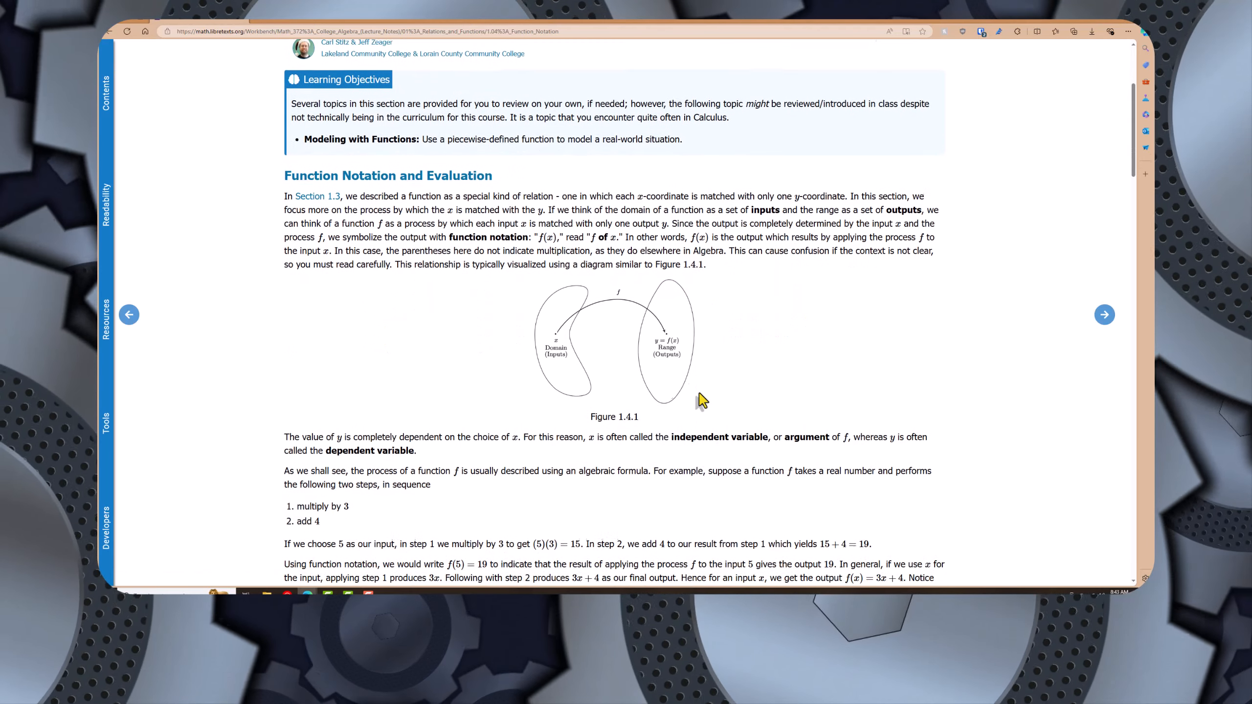
pyautogui.scroll(-5, 693, 365)
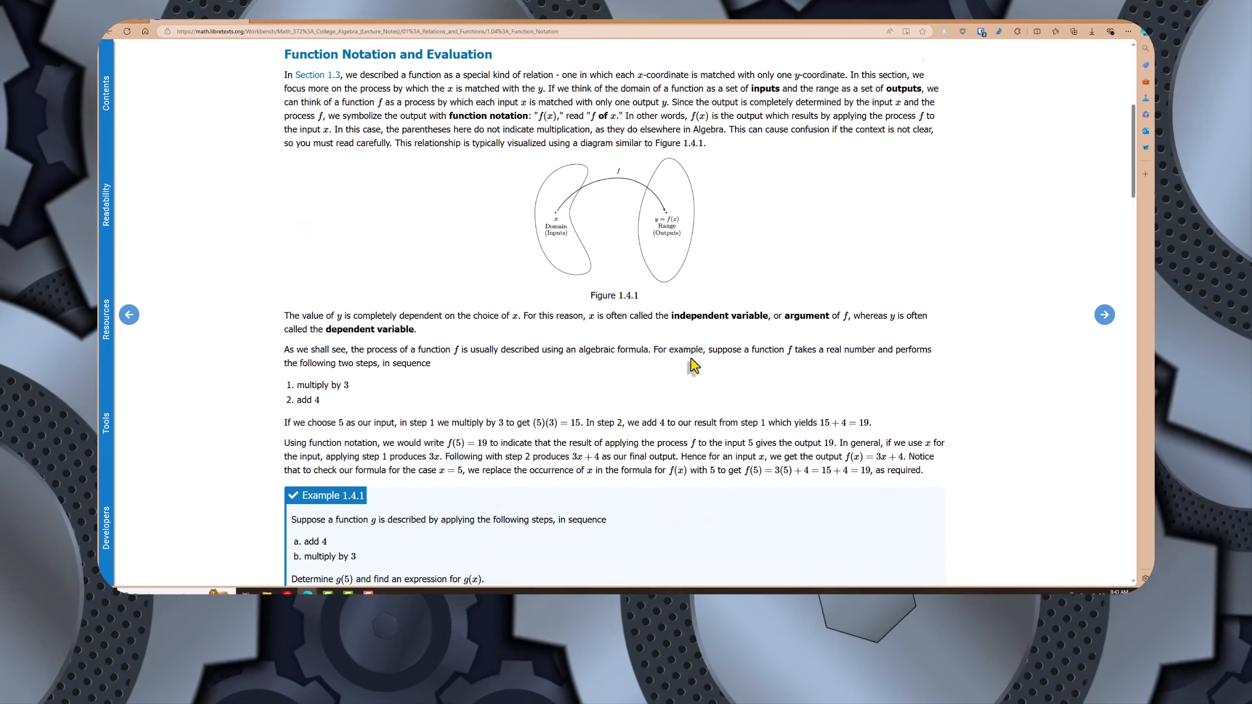
pyautogui.scroll(5, 661, 345)
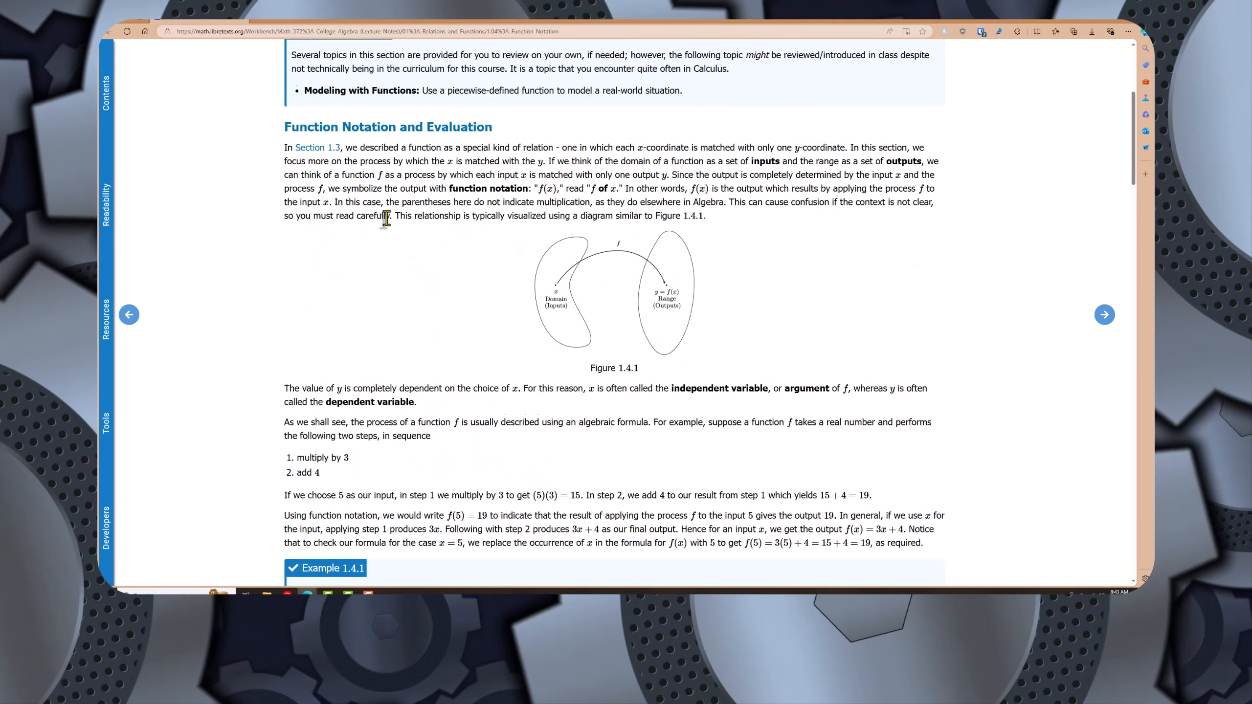
pyautogui.scroll(1, 383, 218)
pyautogui.click(511, 176)
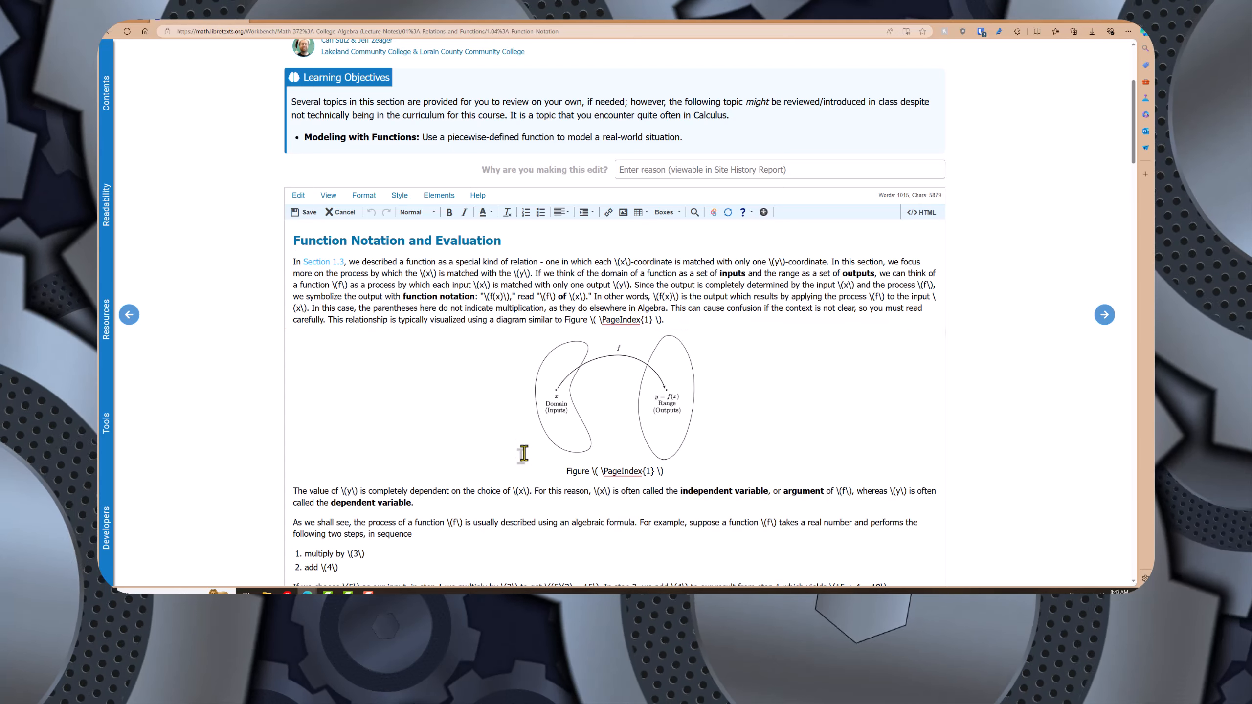
pyautogui.press('Return')
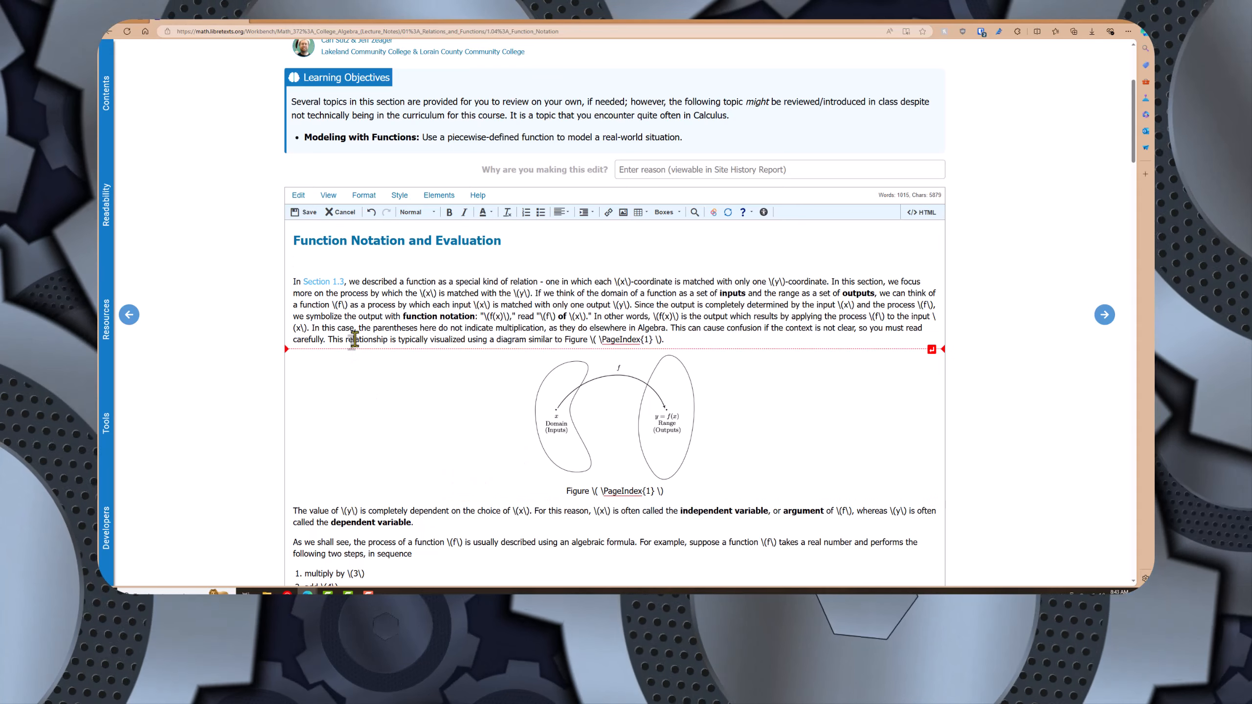
pyautogui.press('BackSpace')
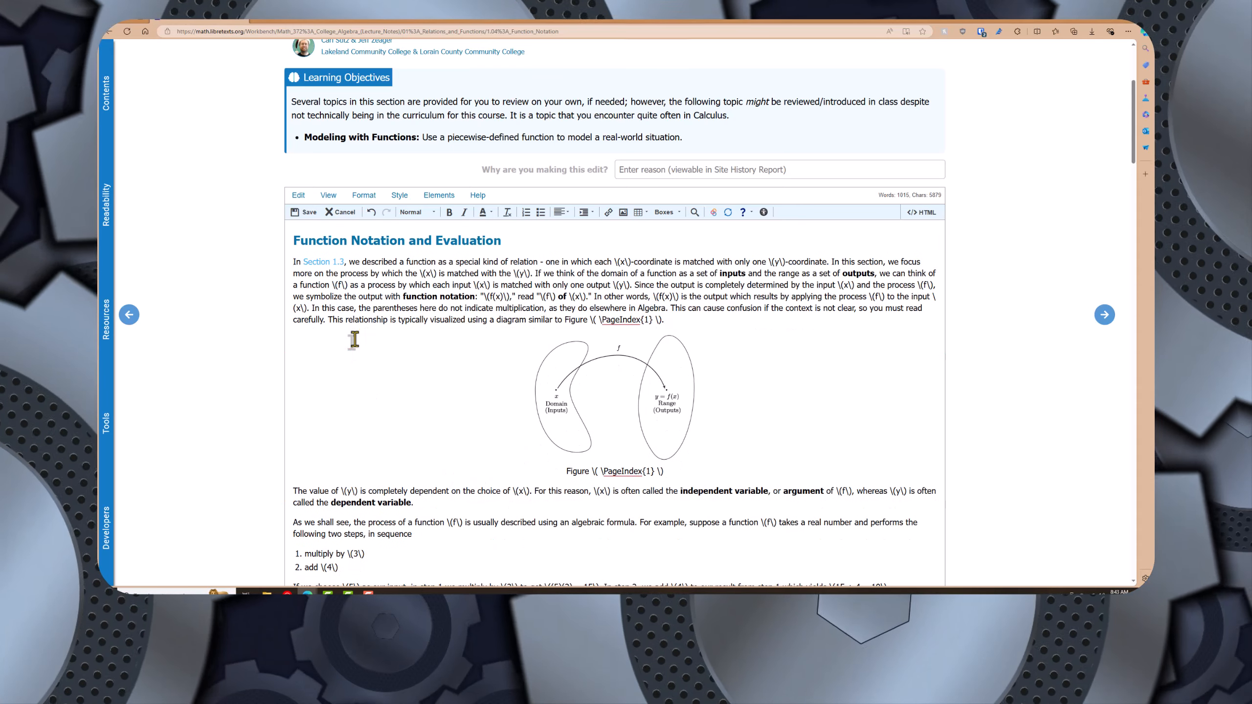
pyautogui.hotkey('shift', 'Down')
pyautogui.press('Right')
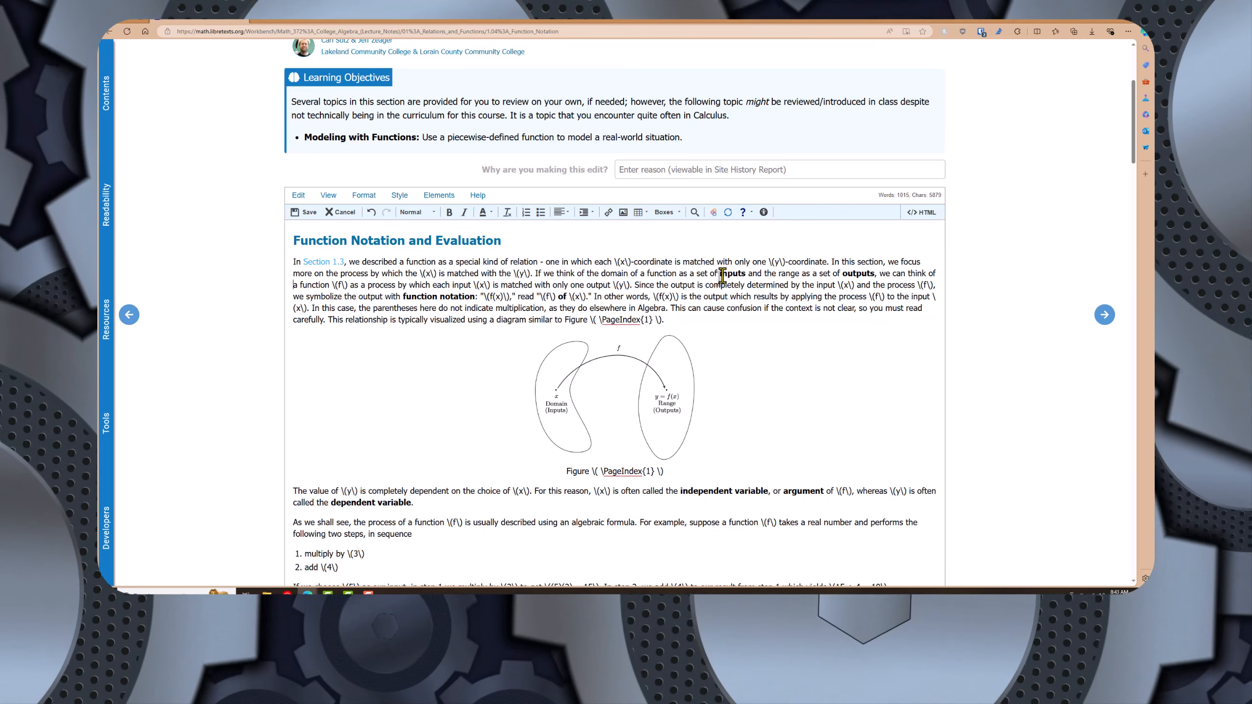
# Delete the opening text of the section's first paragraph up to the bold word "inputs" and add a comma after that word
pyautogui.moveTo(721, 276); pyautogui.dragTo(287, 272)
pyautogui.press('Delete')
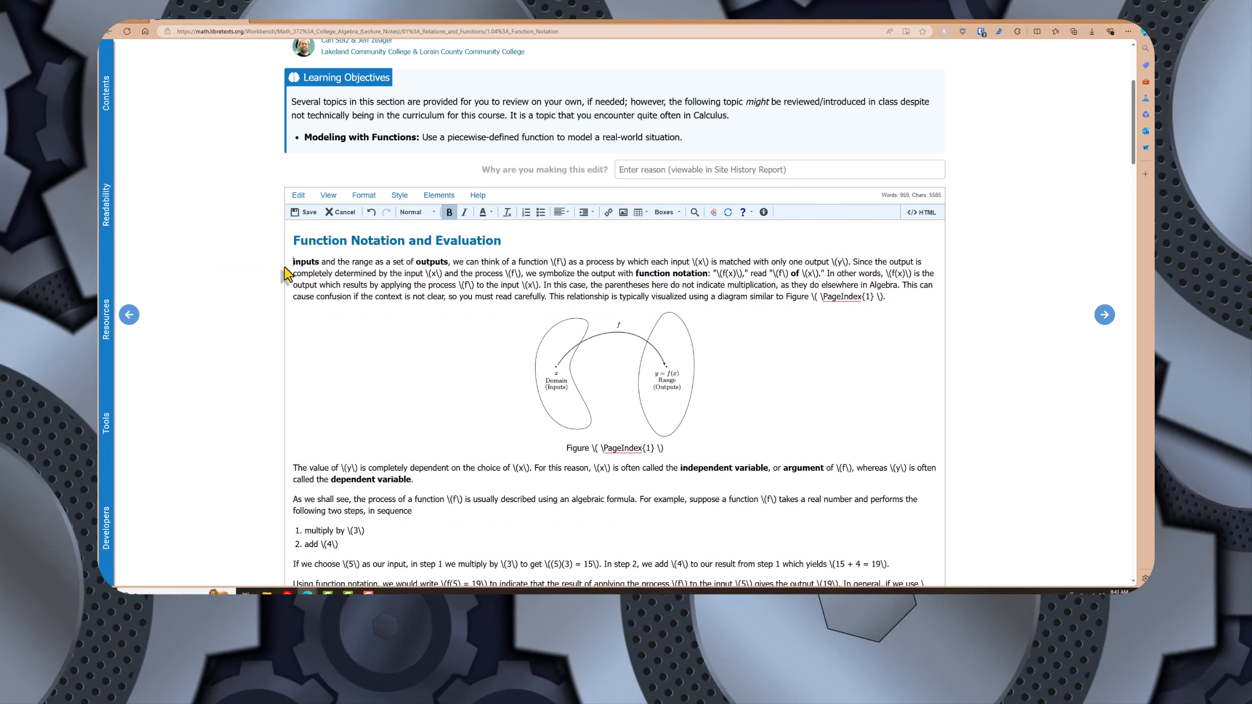
pyautogui.click(320, 263)
pyautogui.write(',')
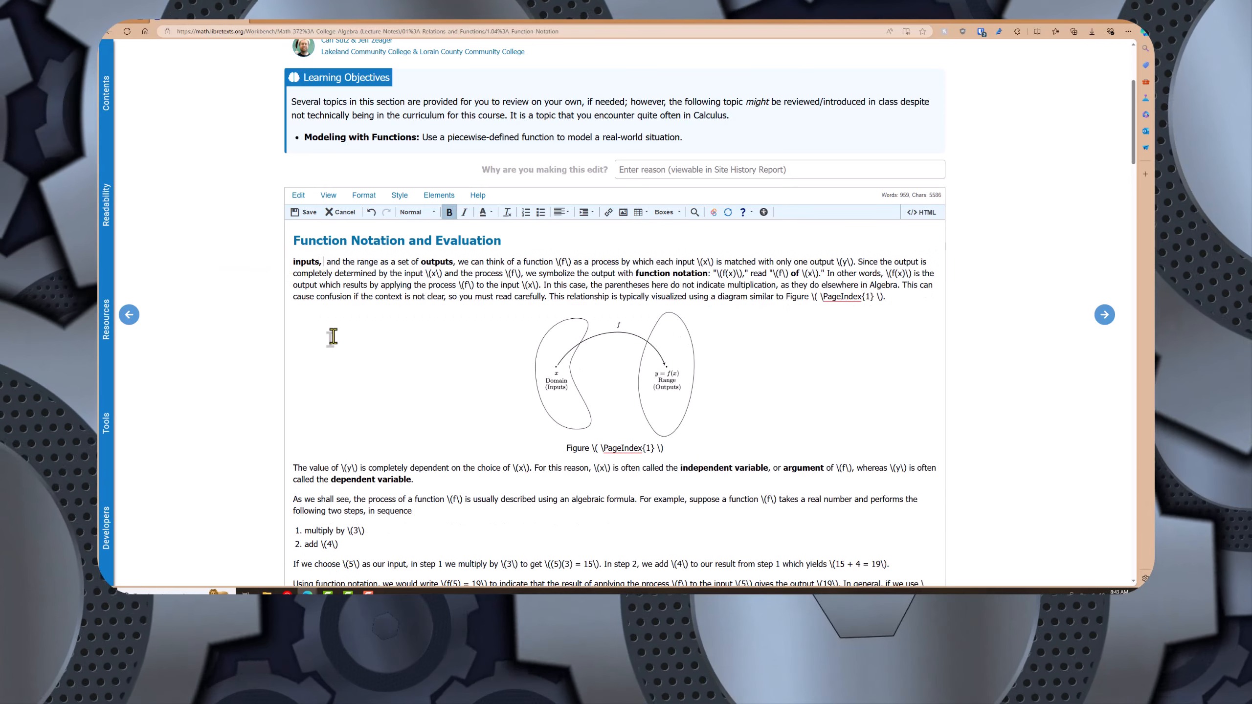
# Delete the words "and the range as a set of" between "inputs," and "outputs" in the first paragraph
pyautogui.press('Right')
pyautogui.hotkey('shift', 'Right')
pyautogui.hotkey('shift', 'Right')
pyautogui.hotkey('ctrl', 'shift', 'Right')
pyautogui.hotkey('ctrl', 'shift', 'Right')
pyautogui.hotkey('ctrl', 'shift', 'Right')
pyautogui.hotkey('ctrl', 'shift', 'Right')
pyautogui.hotkey('ctrl', 'shift', 'Right')
pyautogui.hotkey('ctrl', 'shift', 'Right')
pyautogui.hotkey('ctrl', 'shift', 'Right')
pyautogui.press('Delete')
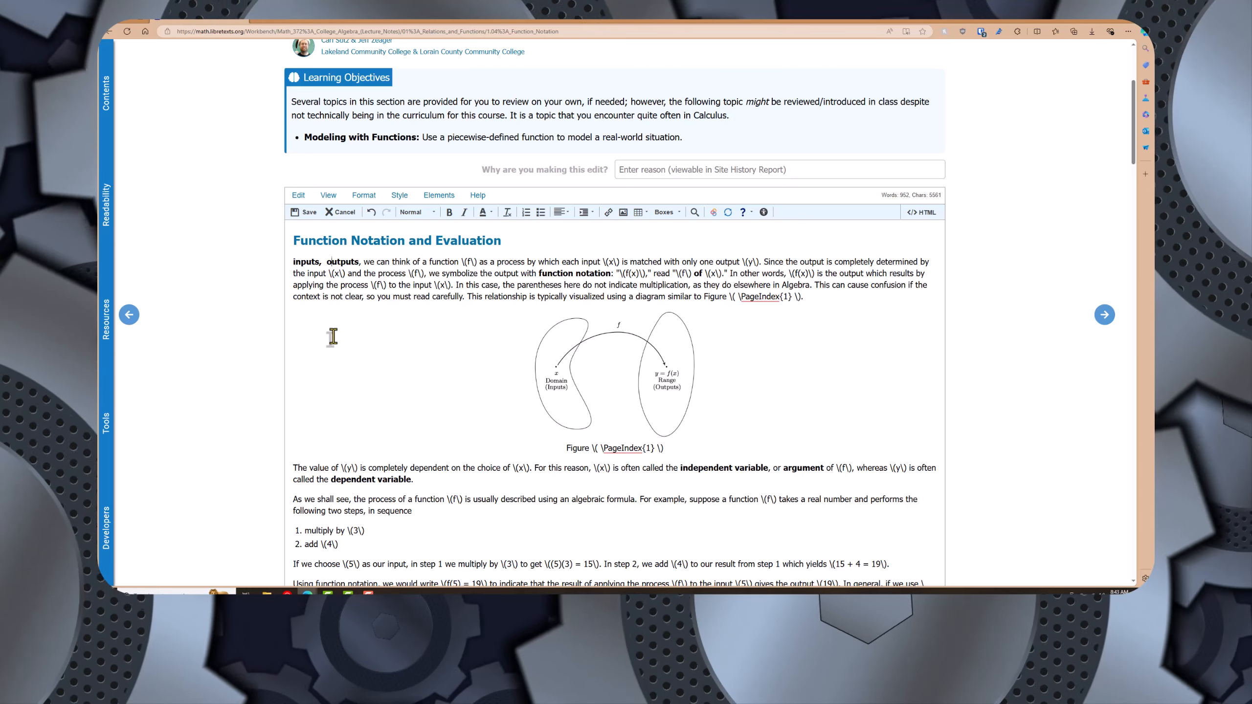
# Delete the text between the bold words "outputs," and "function notation" in the section's first paragraph
pyautogui.hotkey('shift', 'Down')
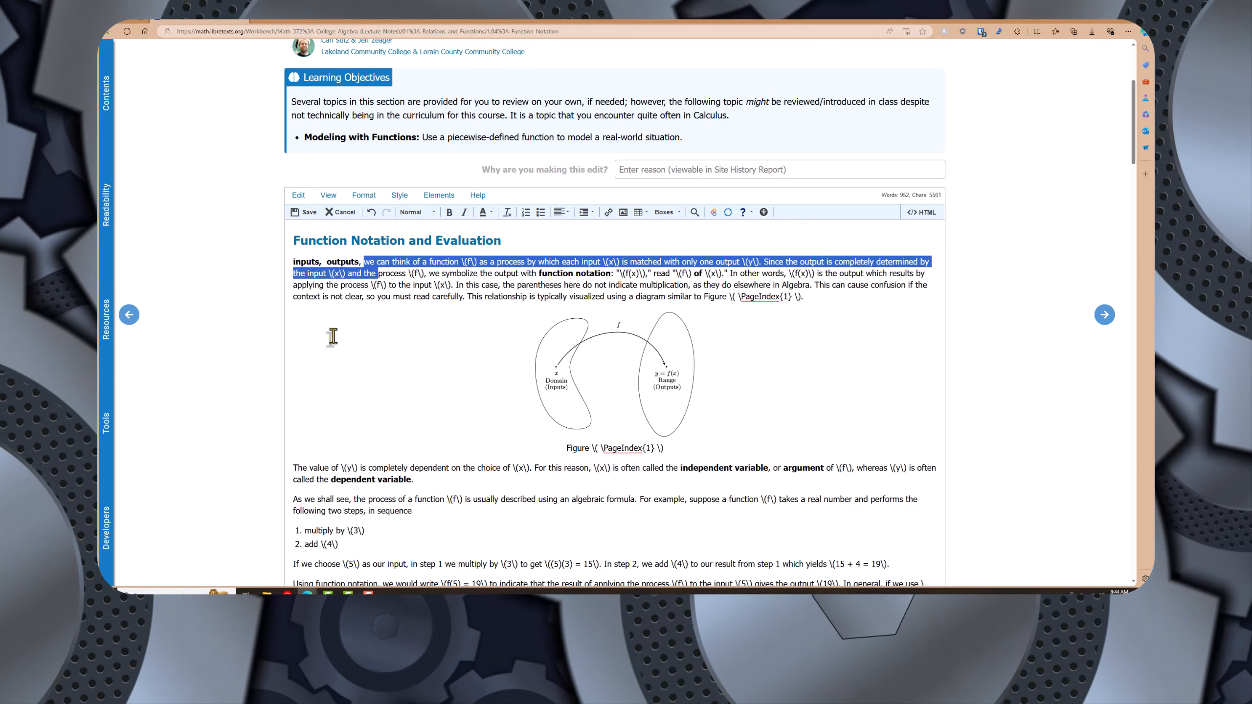
pyautogui.hotkey('ctrl', 'shift', 'Right')
pyautogui.hotkey('ctrl', 'shift', 'Right')
pyautogui.hotkey('ctrl', 'shift', 'Right')
pyautogui.hotkey('ctrl', 'shift', 'Right')
pyautogui.hotkey('ctrl', 'shift', 'Right')
pyautogui.hotkey('ctrl', 'shift', 'Right')
pyautogui.press('Delete')
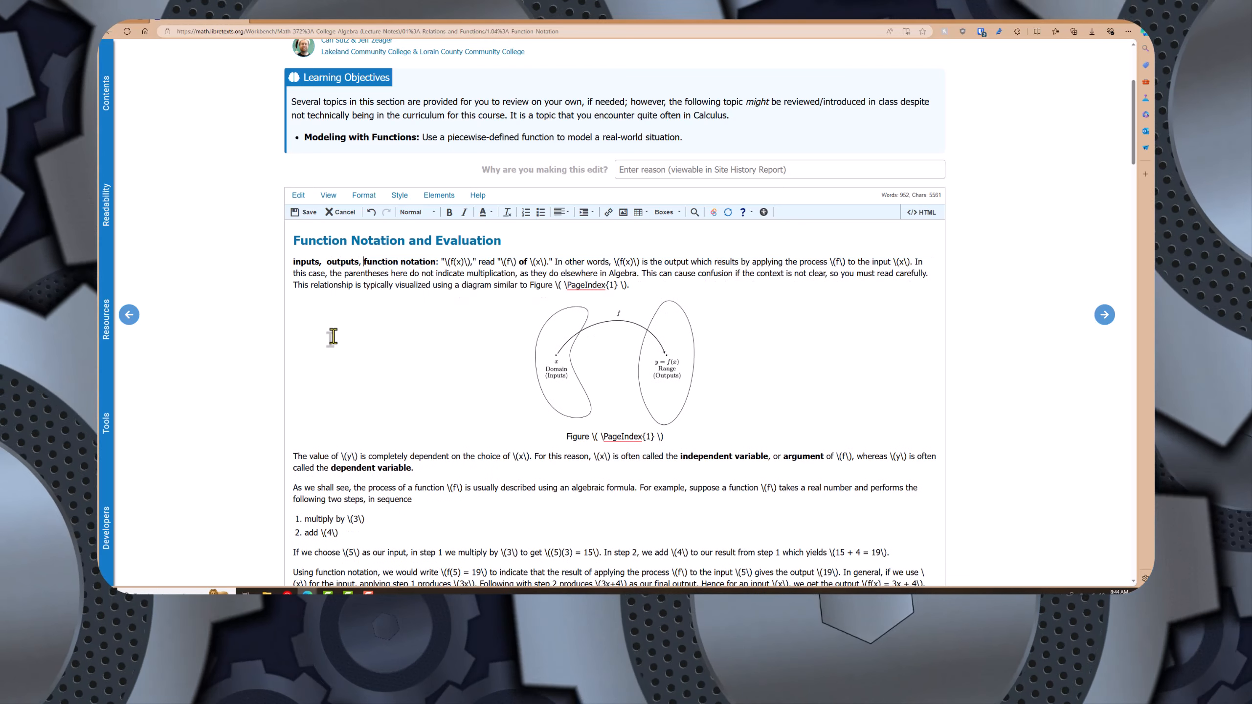
# Delete everything after "function notation" in the first paragraph, together with the domain-range diagram and its figure caption
pyautogui.press('Right')
pyautogui.press('Right')
pyautogui.press('Right')
pyautogui.press('Right')
pyautogui.press('Right')
pyautogui.press('Right')
pyautogui.press('Right')
pyautogui.press('Right')
pyautogui.press('Right')
pyautogui.press('Right')
pyautogui.press('Right')
pyautogui.press('Right')
pyautogui.press('Right')
pyautogui.press('Right')
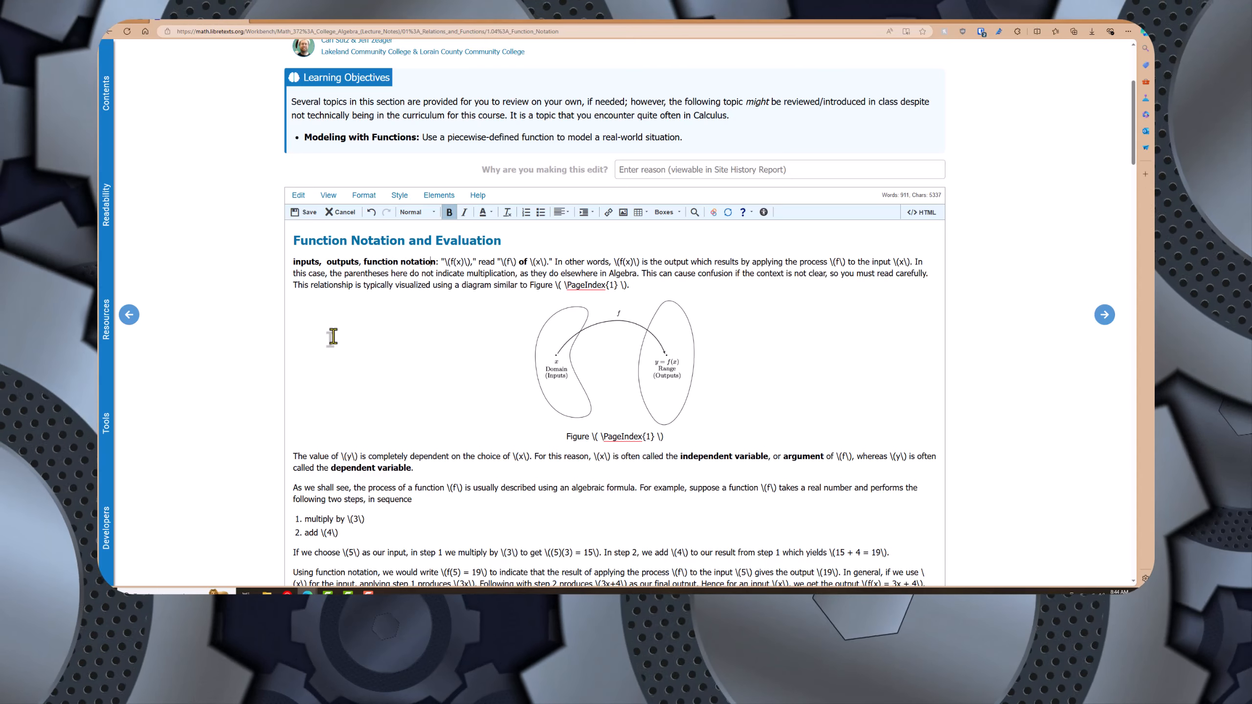
pyautogui.hotkey('shift', 'Down')
pyautogui.hotkey('shift', 'Down')
pyautogui.hotkey('shift', 'Down')
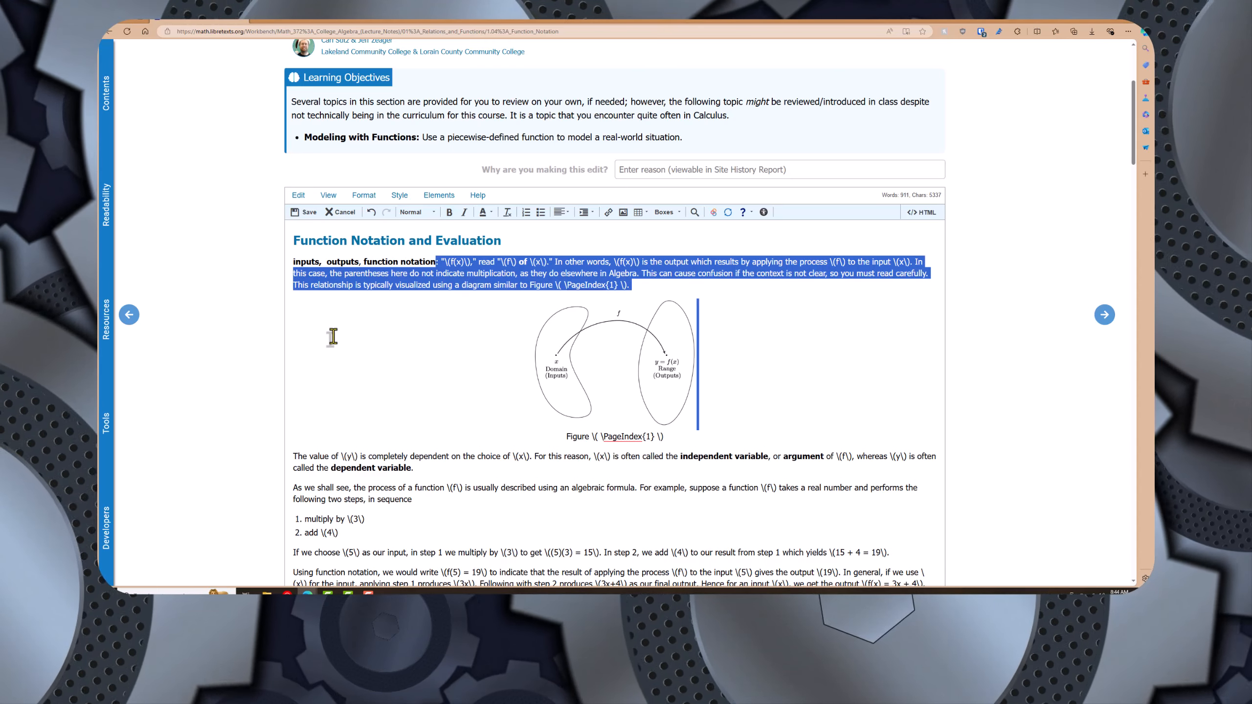
pyautogui.press('Delete')
pyautogui.hotkey('shift', 'End')
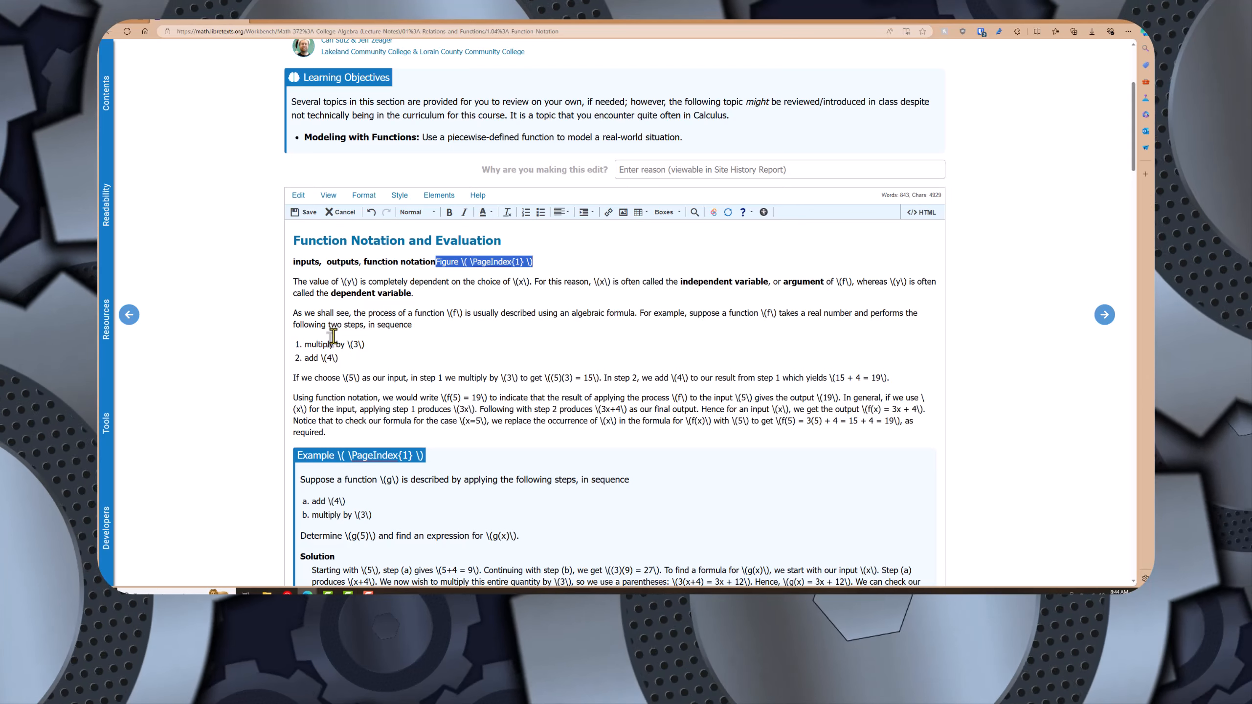
pyautogui.press('Delete')
# Delete the opening text of the second paragraph up to the bold words "independent variable"
pyautogui.press('Down')
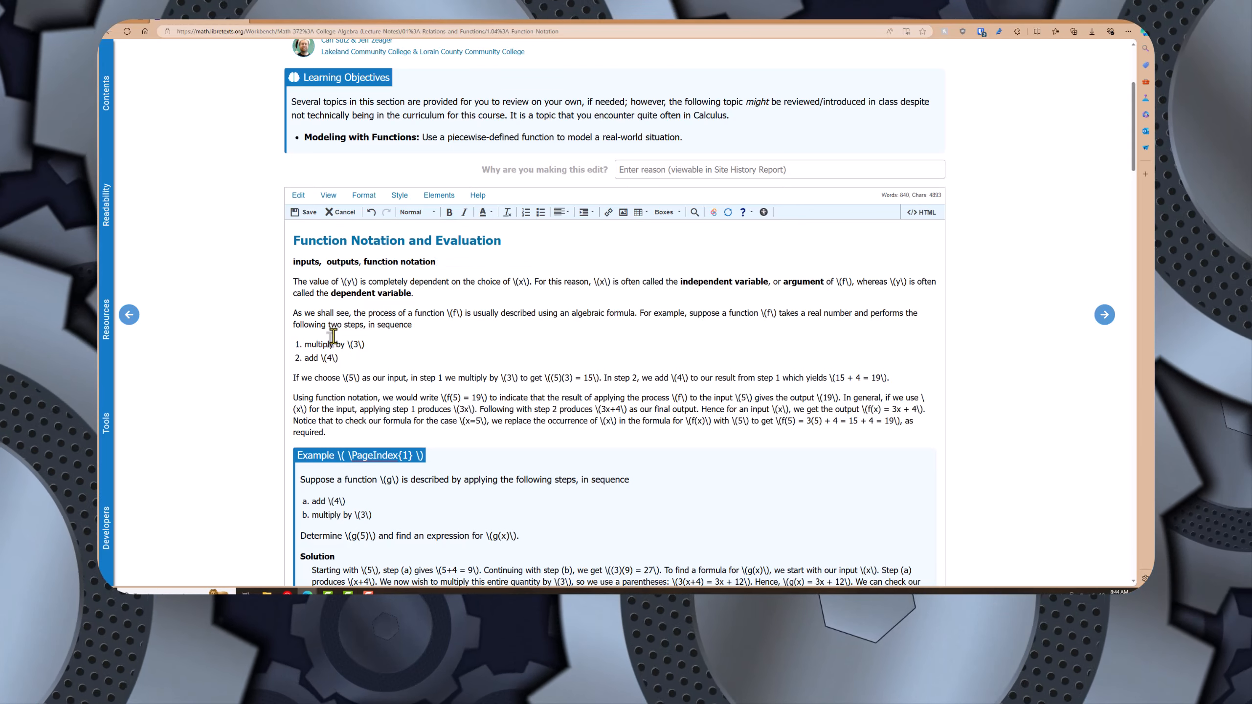
pyautogui.hotkey('ctrl', 'shift', 'Right')
pyautogui.hotkey('ctrl', 'shift', 'Right')
pyautogui.hotkey('ctrl', 'shift', 'Right')
pyautogui.hotkey('ctrl', 'shift', 'Right')
pyautogui.hotkey('ctrl', 'shift', 'Right')
pyautogui.hotkey('ctrl', 'shift', 'Right')
pyautogui.hotkey('ctrl', 'shift', 'Right')
pyautogui.hotkey('ctrl', 'shift', 'Right')
pyautogui.hotkey('ctrl', 'shift', 'Right')
pyautogui.hotkey('ctrl', 'shift', 'Right')
pyautogui.hotkey('ctrl', 'shift', 'Right')
pyautogui.hotkey('ctrl', 'shift', 'Right')
pyautogui.hotkey('ctrl', 'shift', 'Right')
pyautogui.hotkey('ctrl', 'shift', 'Right')
pyautogui.hotkey('ctrl', 'shift', 'Right')
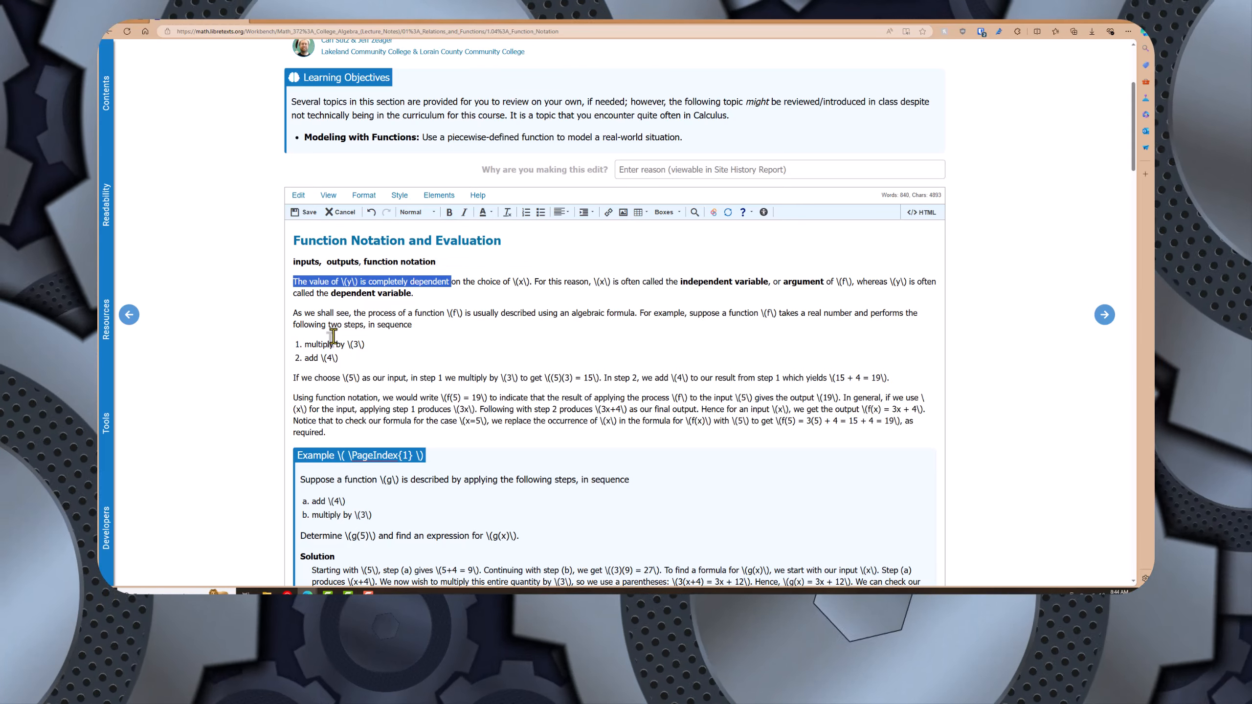
pyautogui.hotkey('ctrl', 'shift', 'Right')
pyautogui.hotkey('ctrl', 'shift', 'Right')
pyautogui.hotkey('ctrl', 'shift', 'Right')
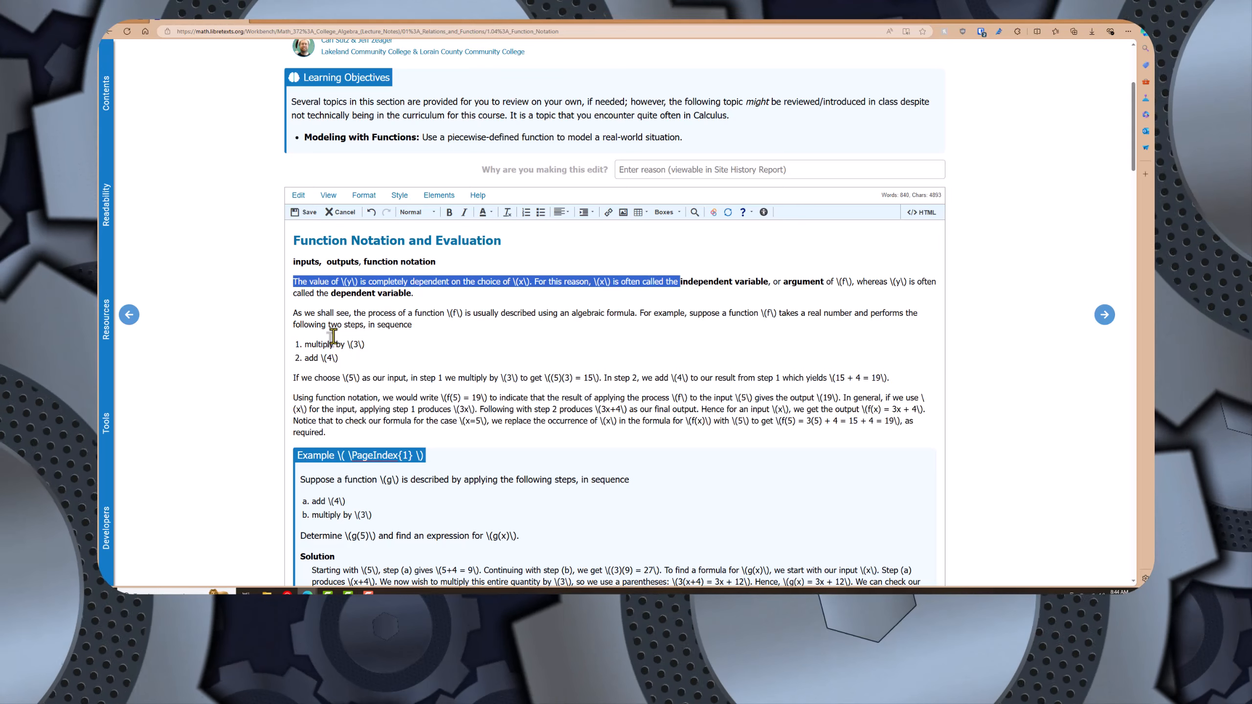
pyautogui.press('BackSpace')
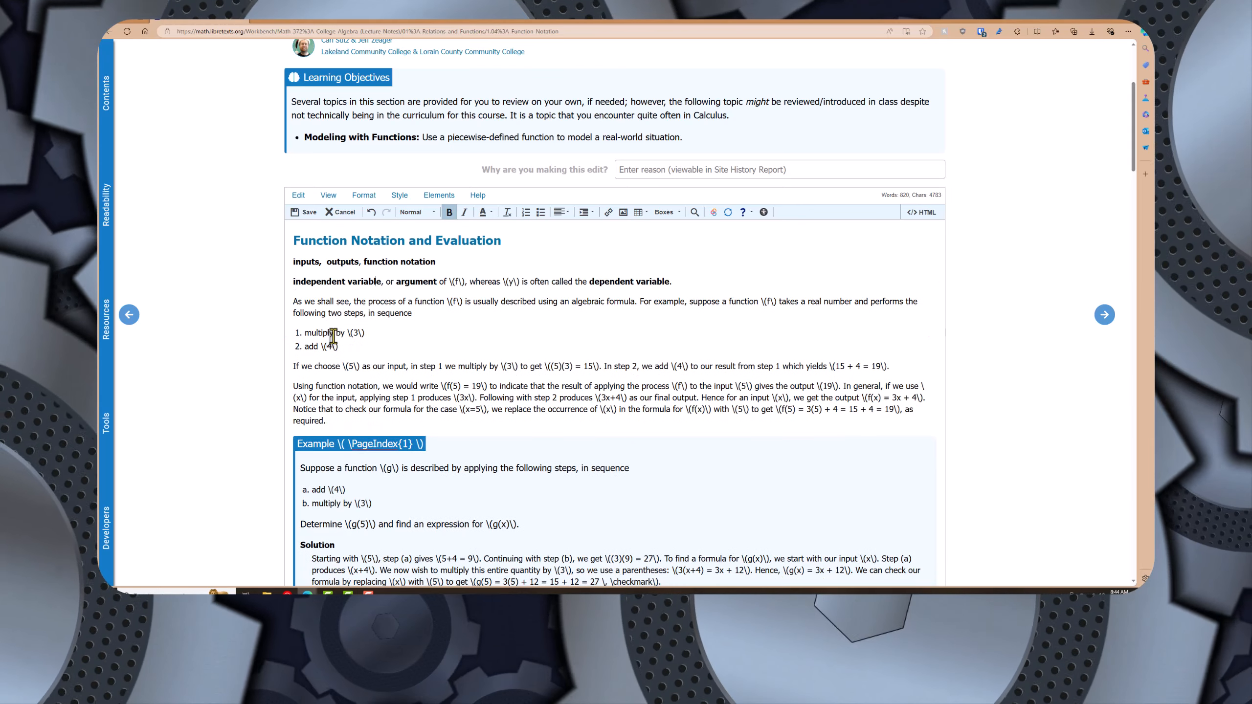
# Remove the word "or" before "argument" in the second paragraph and add a comma after "argument"
pyautogui.press('Right')
pyautogui.press('Right')
pyautogui.hotkey('ctrl', 'Delete')
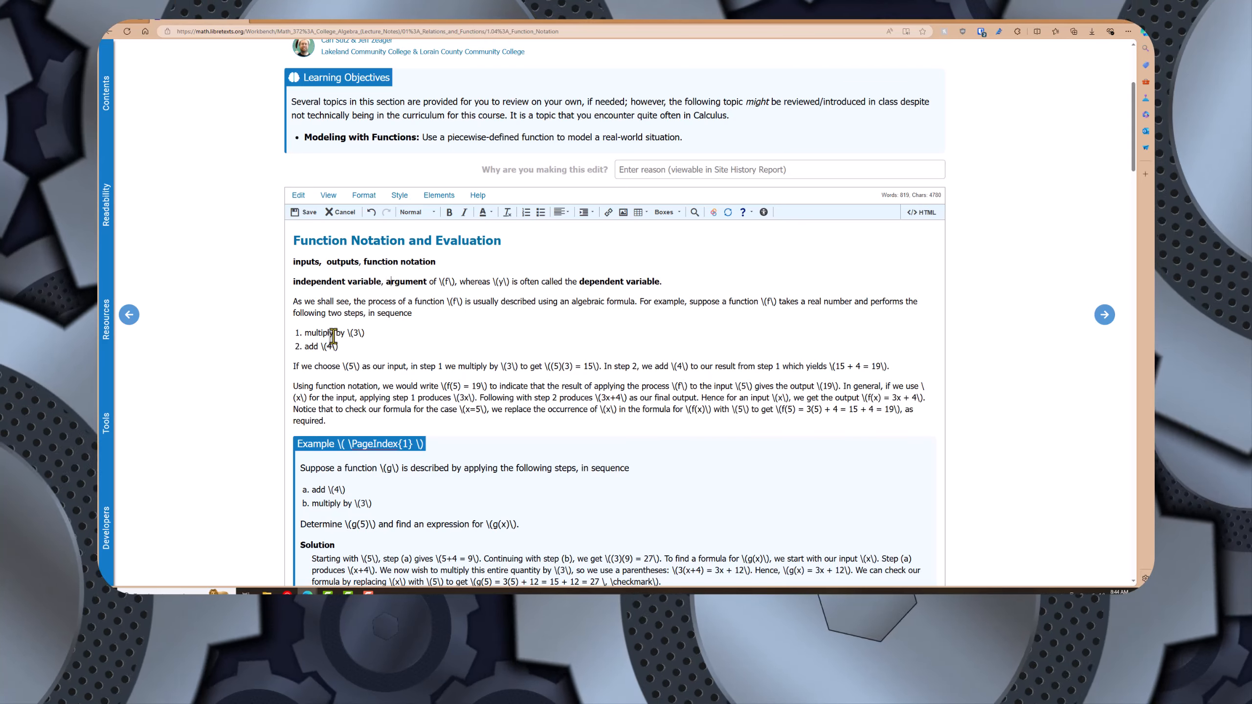
pyautogui.press('Right')
pyautogui.press('Right')
pyautogui.press('Right')
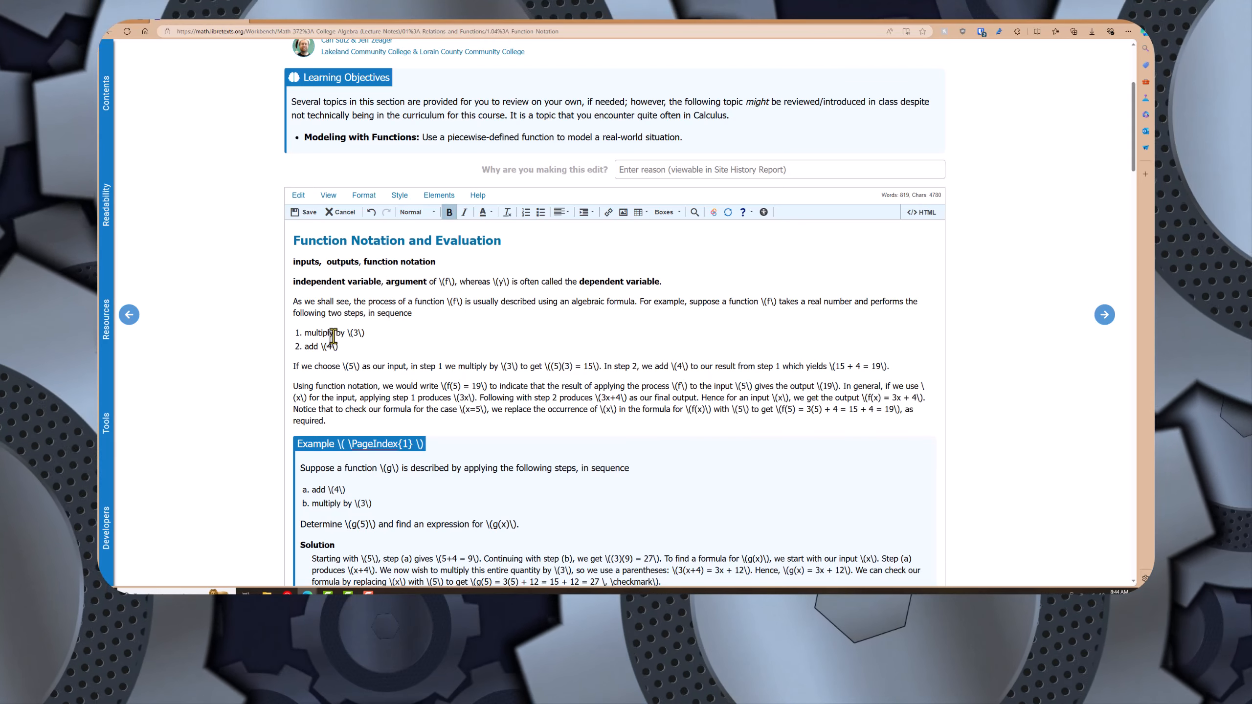
pyautogui.write(',')
# Delete the words between "argument," and "dependent variable" in the second paragraph
pyautogui.hotkey('shift', 'End')
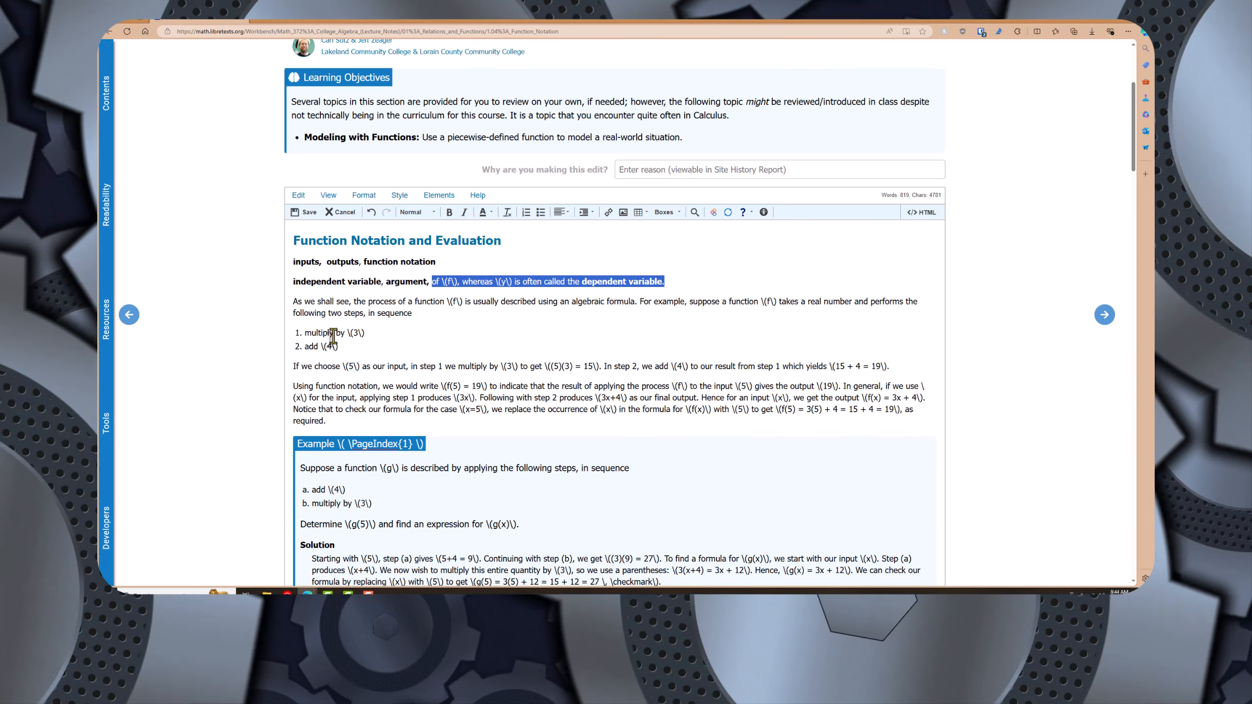
pyautogui.hotkey('ctrl', 'shift', 'Left')
pyautogui.hotkey('ctrl', 'shift', 'Left')
pyautogui.press('Delete')
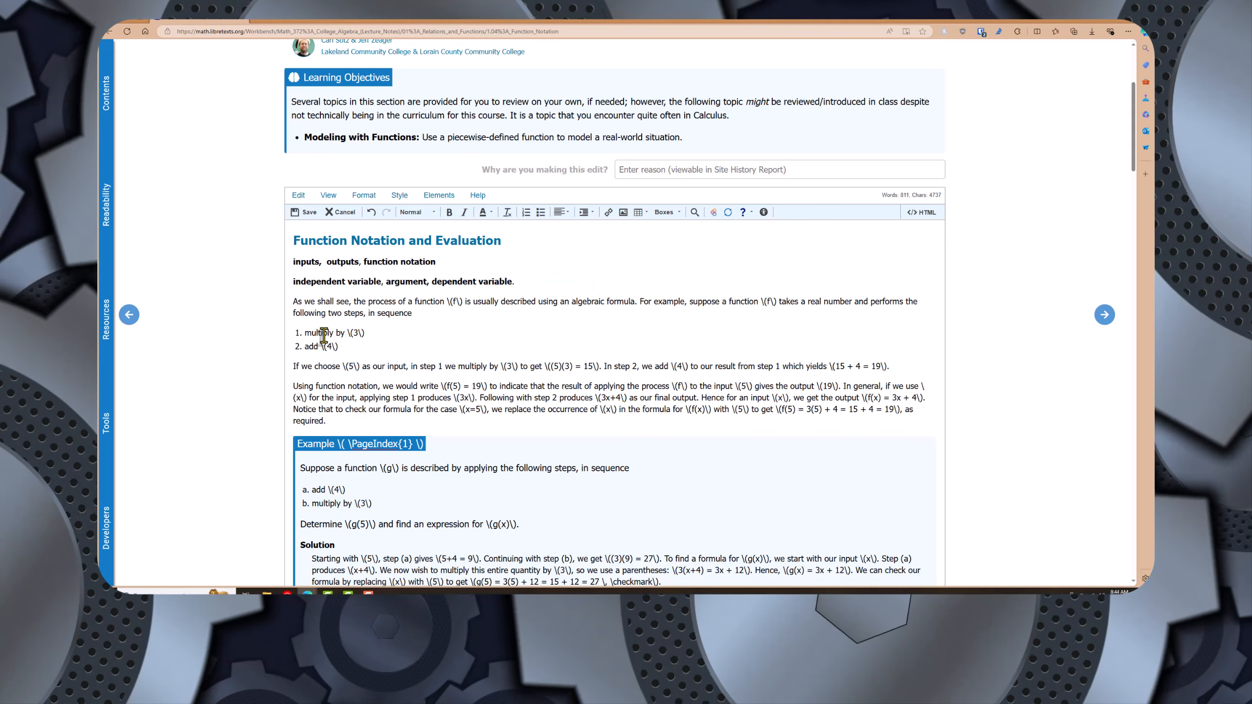
# Delete the explanatory paragraphs and the two-step list between the key terms and Example 1, and save the section
pyautogui.moveTo(326, 420); pyautogui.dragTo(272, 301)
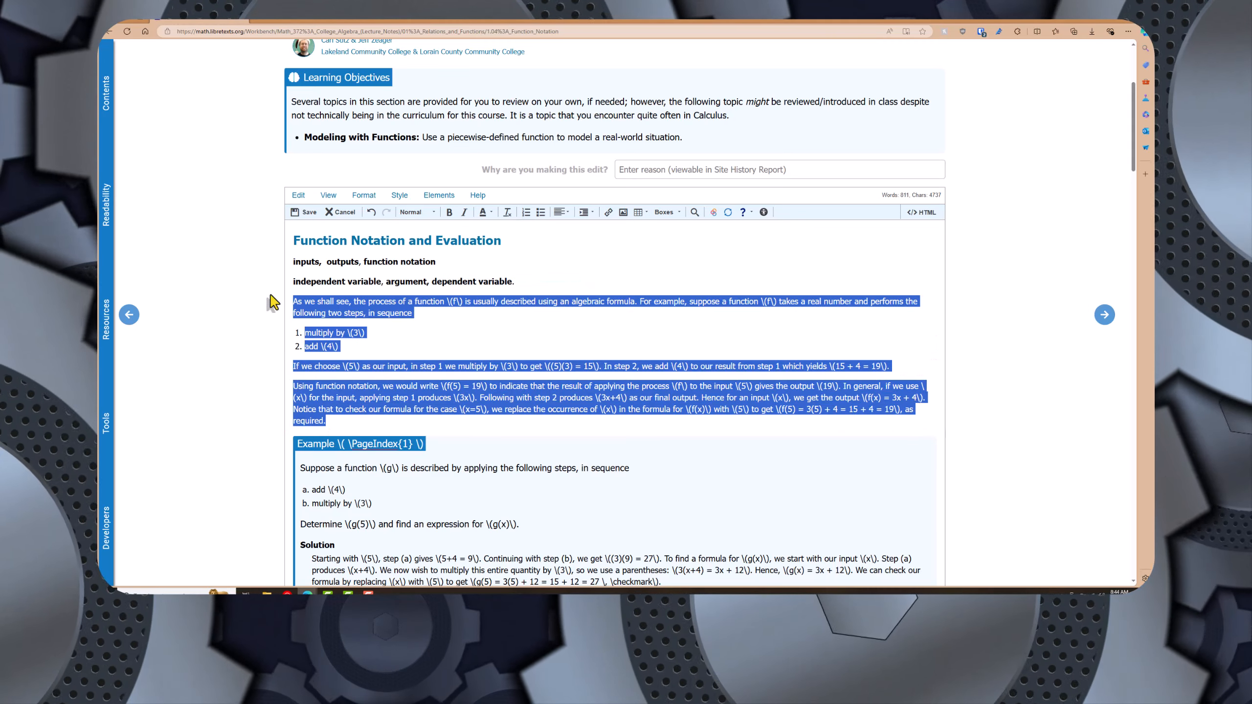
pyautogui.press('Delete')
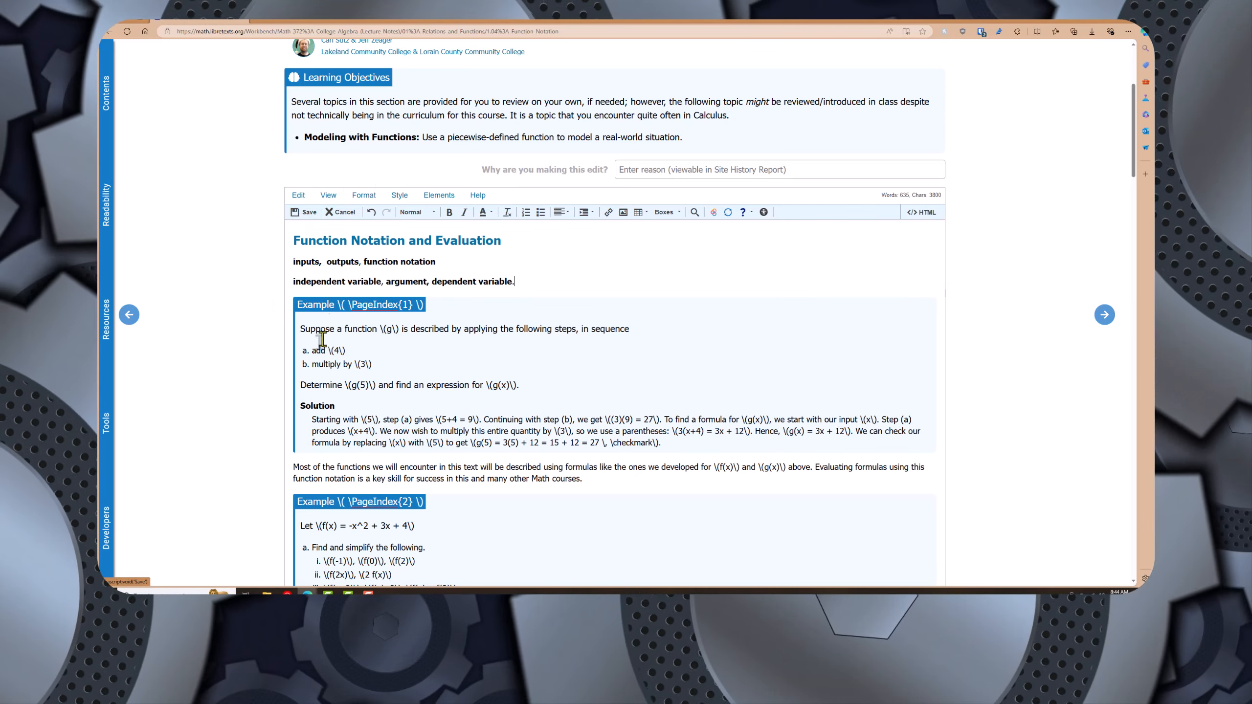
pyautogui.scroll(-3, 489, 501)
pyautogui.hotkey('ctrl', 's')
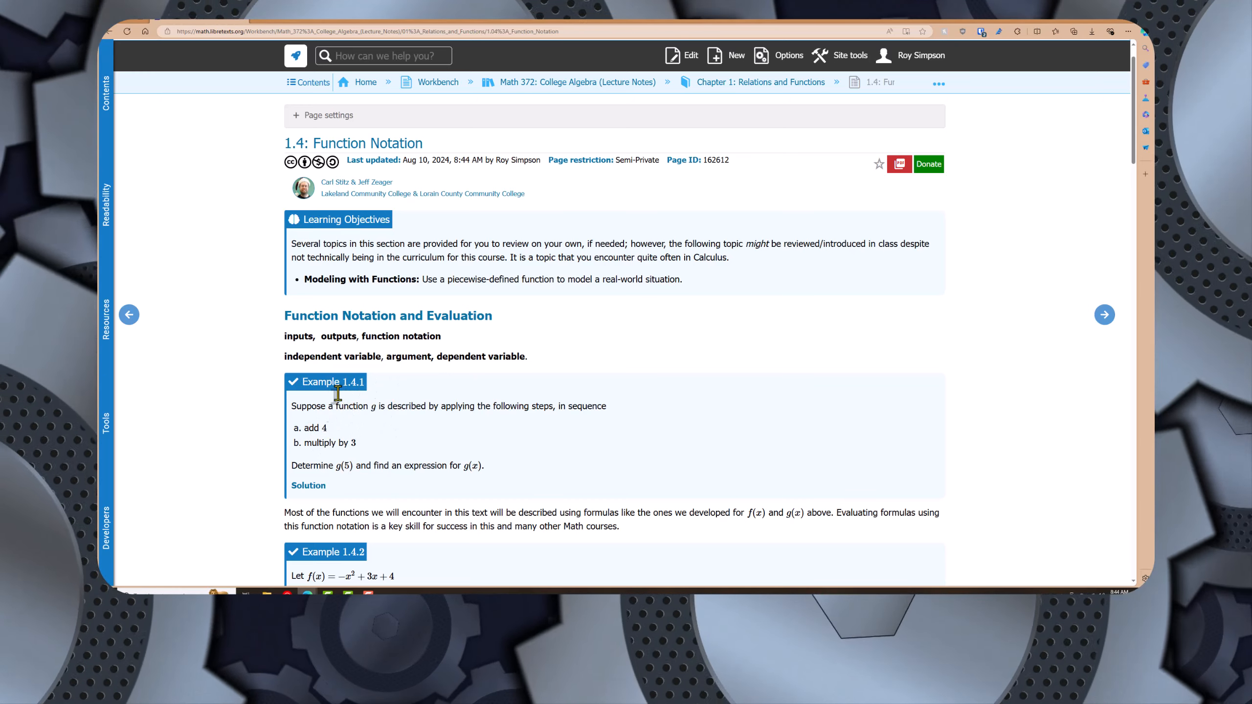
# Reopen the Function Notation and Evaluation section for editing and delete the Example 1 box with the paragraph following it
pyautogui.scroll(-4, 351, 444)
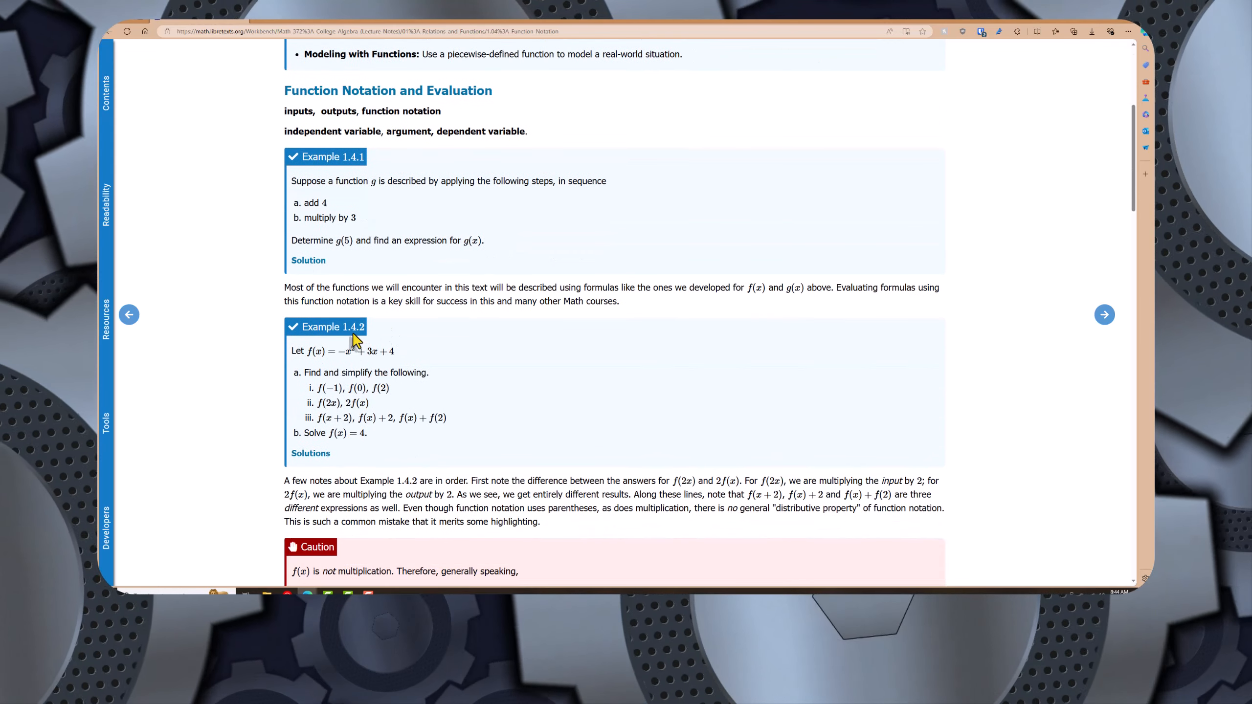
pyautogui.click(507, 94)
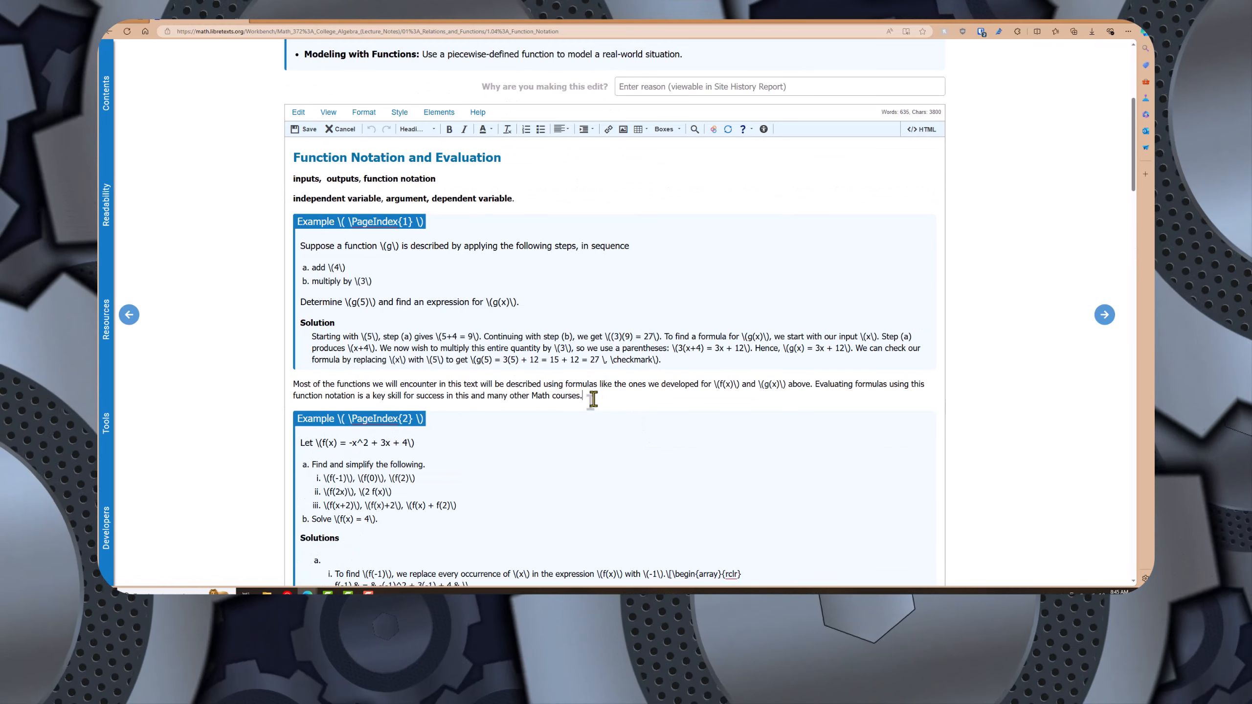
pyautogui.click(303, 220)
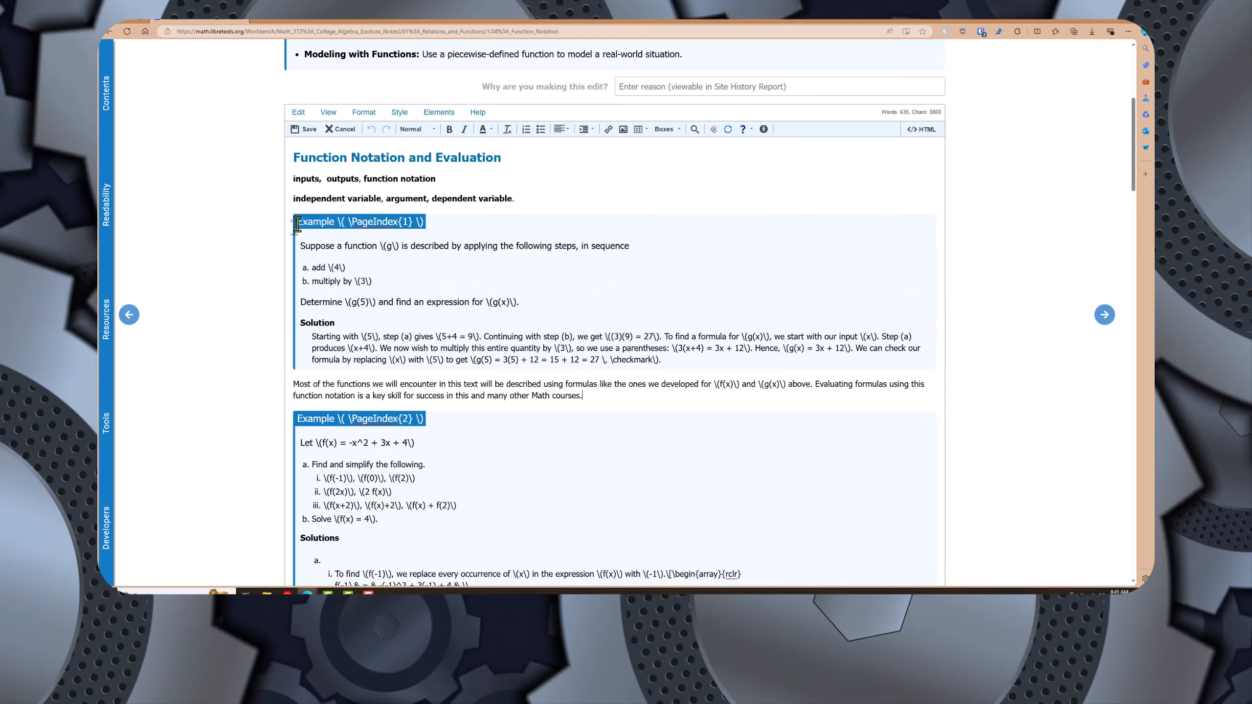
pyautogui.moveTo(303, 220); pyautogui.dragTo(346, 310)
pyautogui.press('Delete')
pyautogui.press('BackSpace')
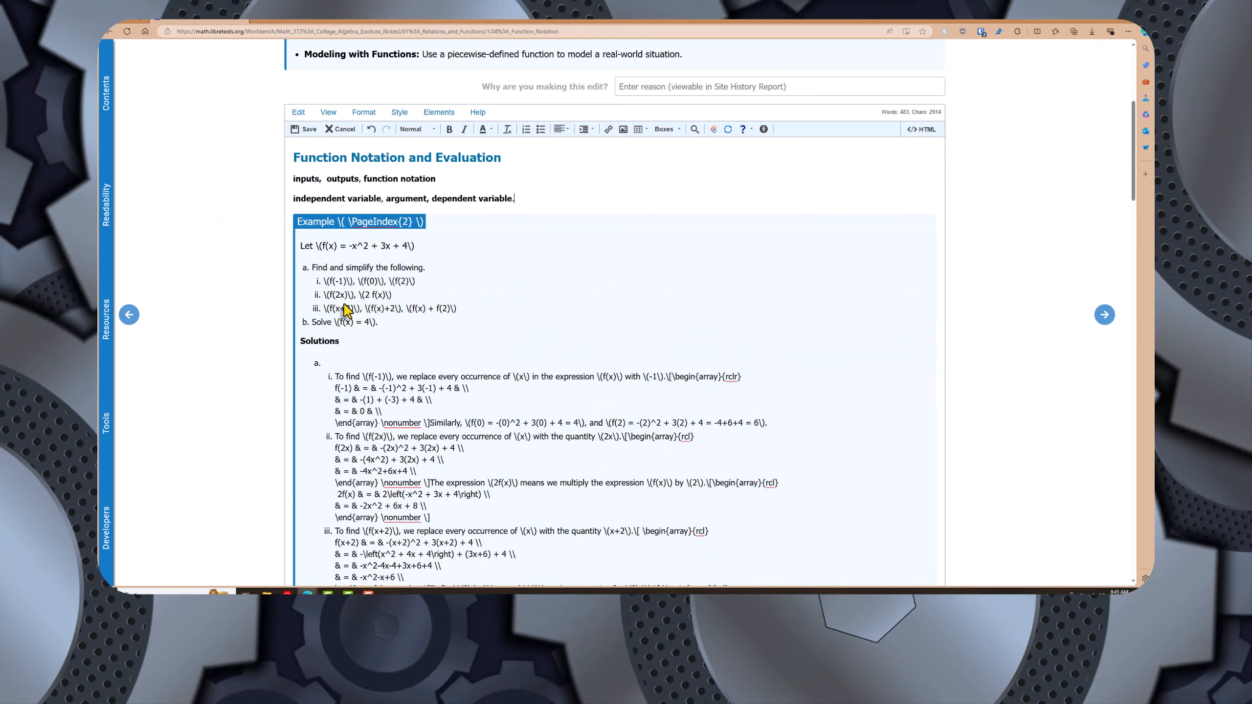
# Retitle the remaining example box as "Lecture Example \( \PageIndex{1} \)"
pyautogui.click(326, 222)
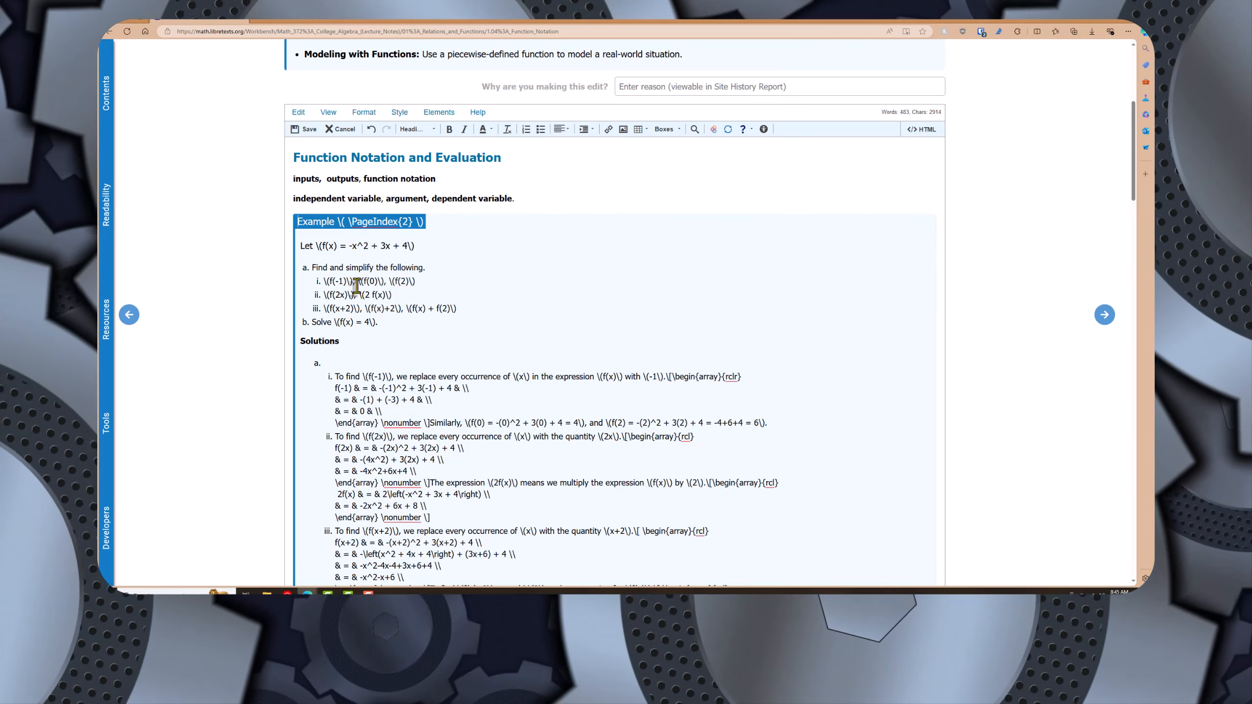
pyautogui.press('Home')
pyautogui.write('Lecture')
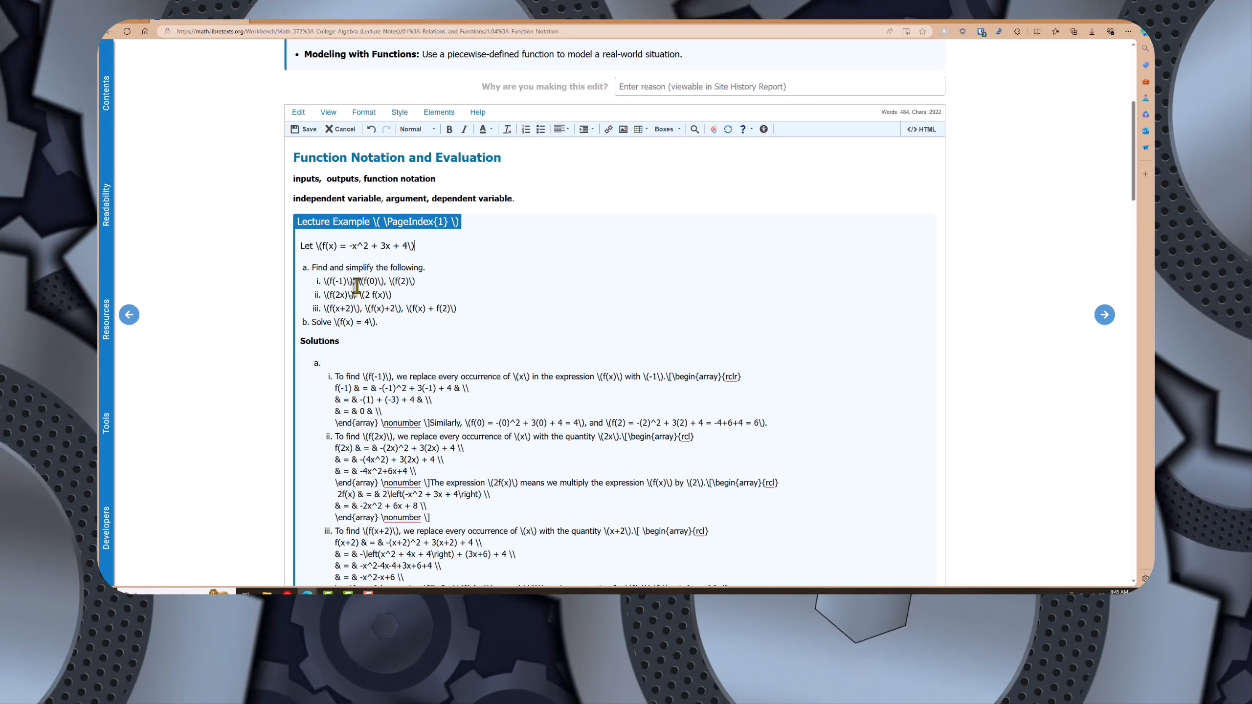
# Change the example function's coefficients to -1/2 for the x^2 term and 3/2 for the x term
pyautogui.press('Left')
pyautogui.press('Left')
pyautogui.press('Left')
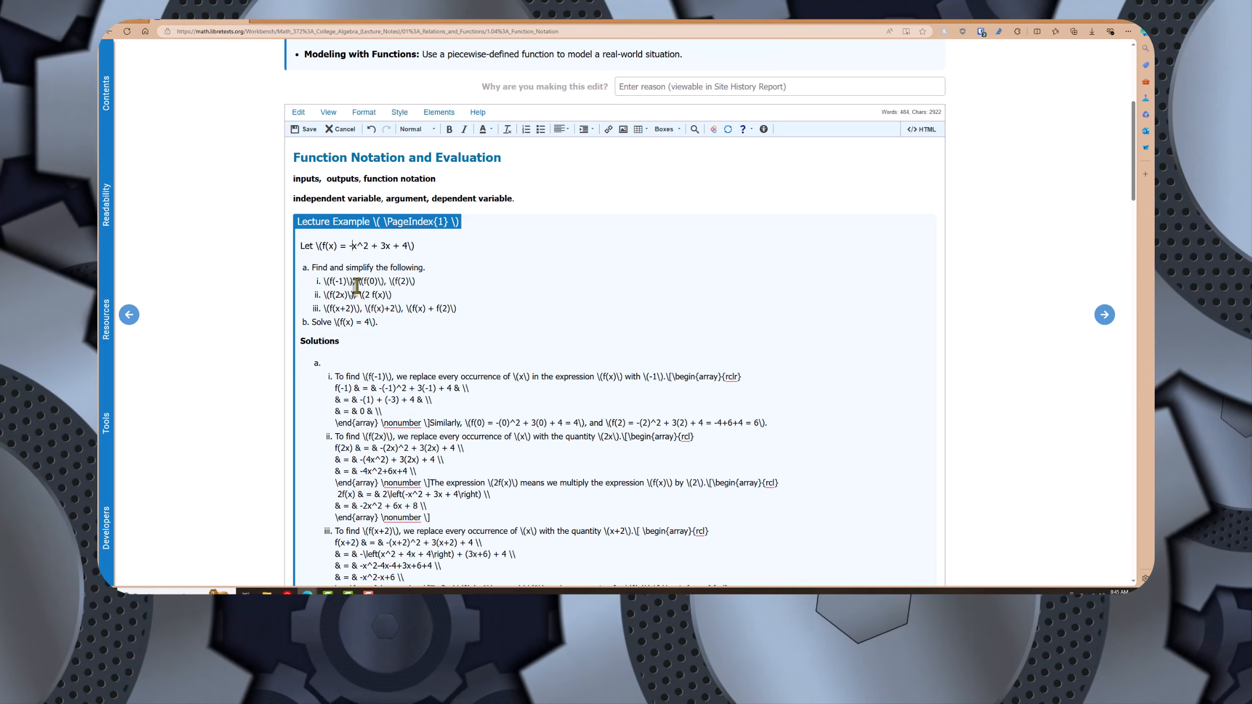
pyautogui.press('Left')
pyautogui.press('Left')
pyautogui.press('Left')
pyautogui.press('Left')
pyautogui.press('Left')
pyautogui.press('Left')
pyautogui.press('Left')
pyautogui.press('Left')
pyautogui.press('Left')
pyautogui.press('Left')
pyautogui.press('Left')
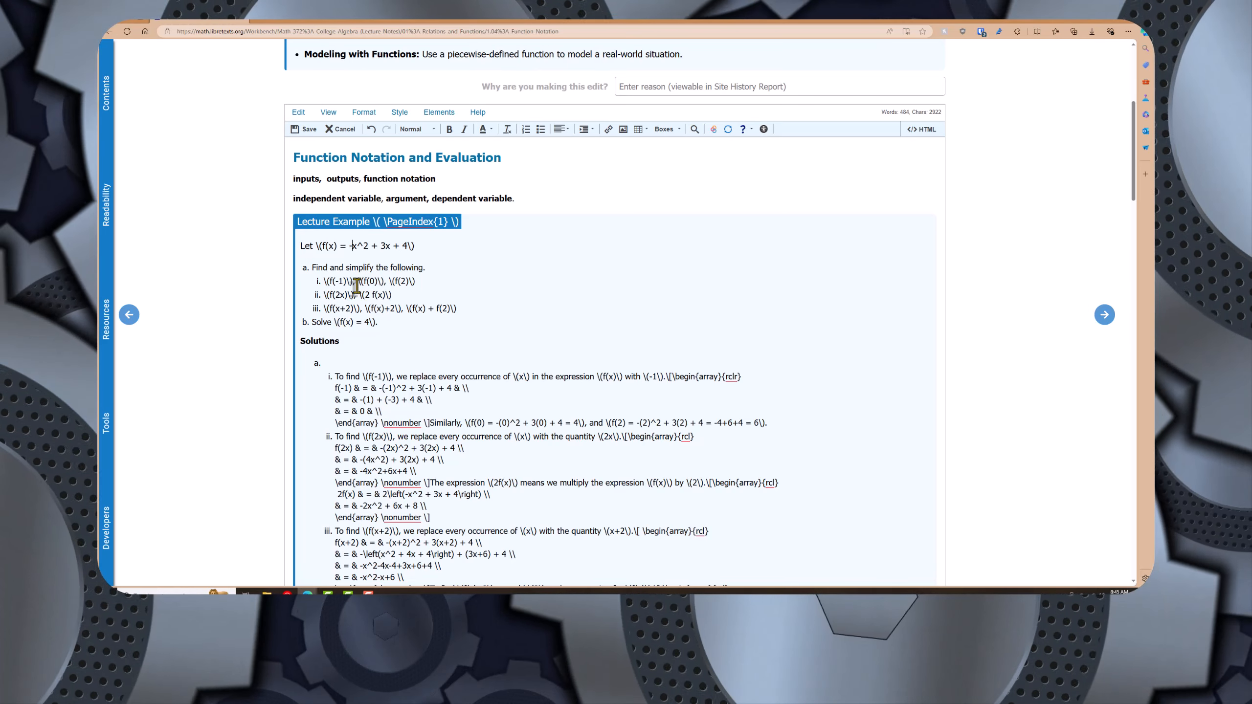
pyautogui.write('1/2')
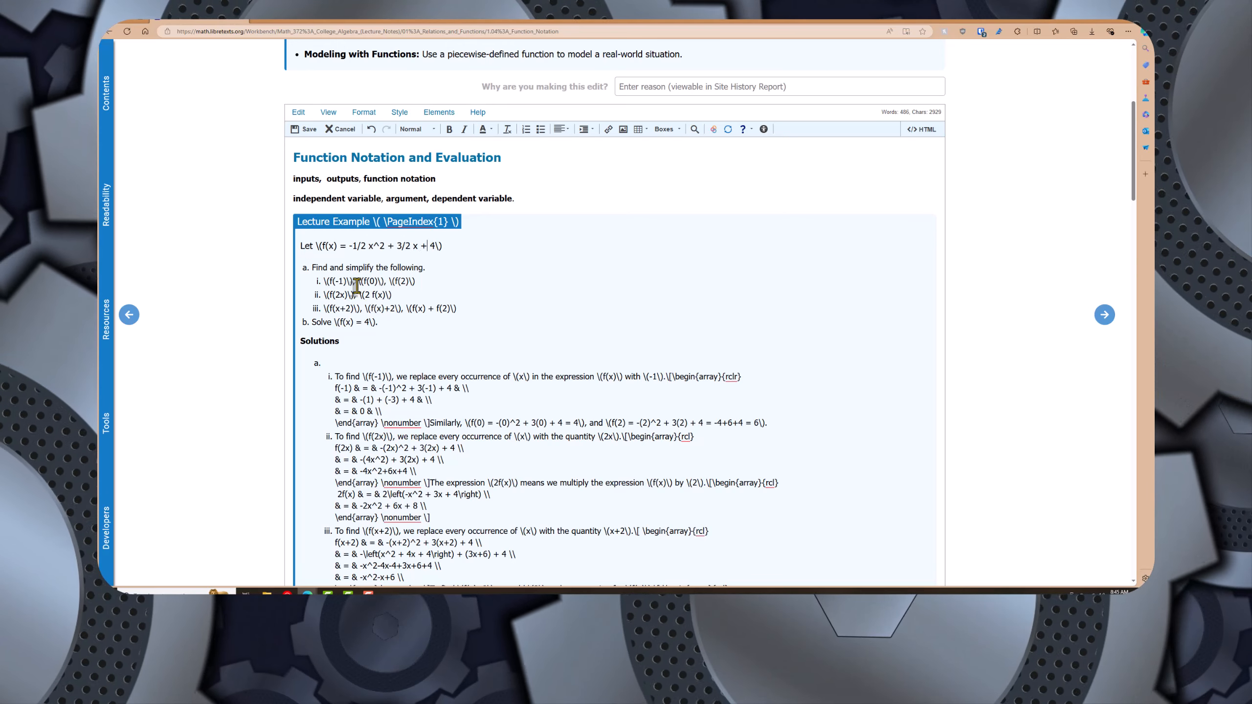
# Change the constant term of the example function to - 2
pyautogui.hotkey('shift', 'Left')
pyautogui.press('Right')
pyautogui.press('Right')
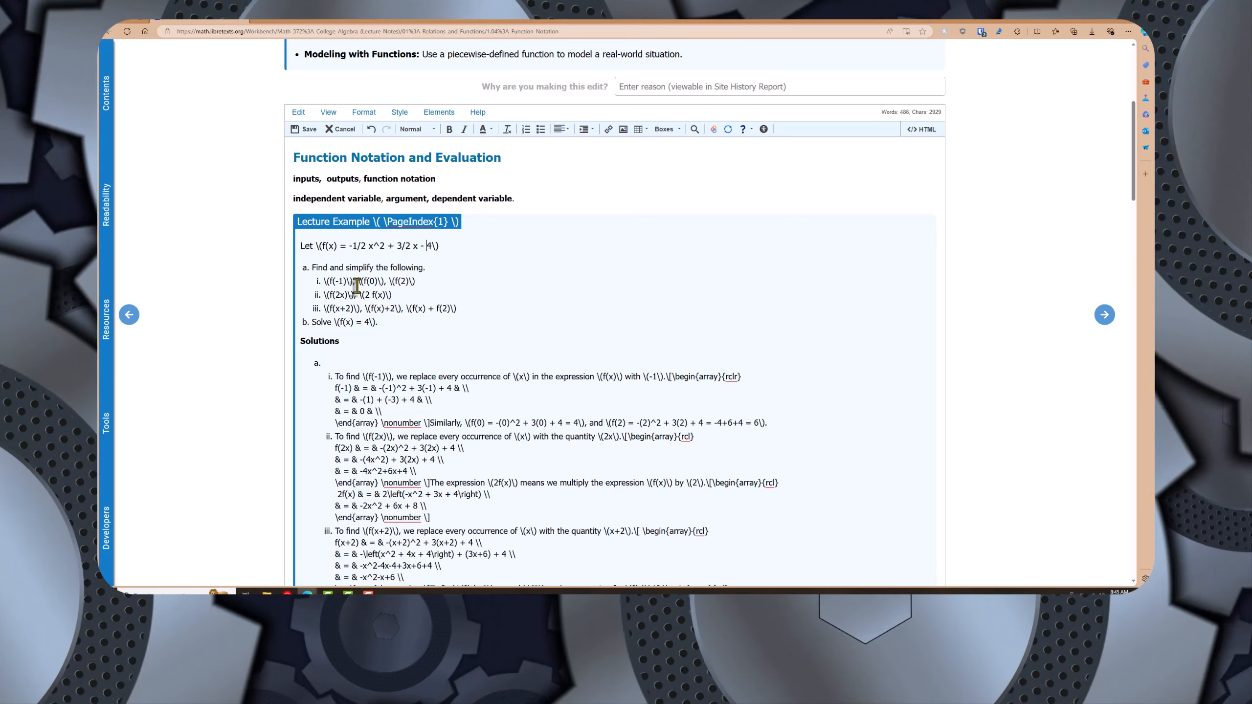
pyautogui.hotkey('shift', 'Left')
pyautogui.write('2')
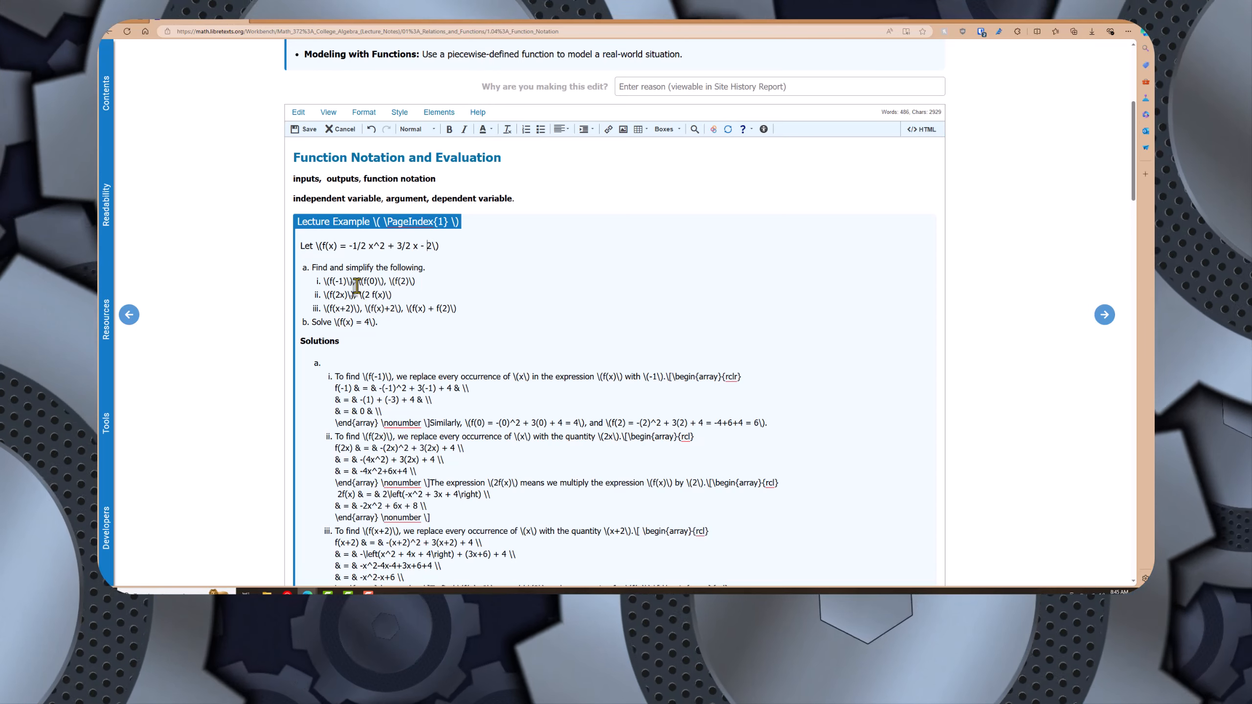
# Rewrite the x^2 coefficient in the example function as the LaTeX fraction \frac{1}{2}
pyautogui.press('Left')
pyautogui.press('Left')
pyautogui.press('Left')
pyautogui.press('Left')
pyautogui.press('Left')
pyautogui.press('Left')
pyautogui.press('Left')
pyautogui.press('Left')
pyautogui.press('Left')
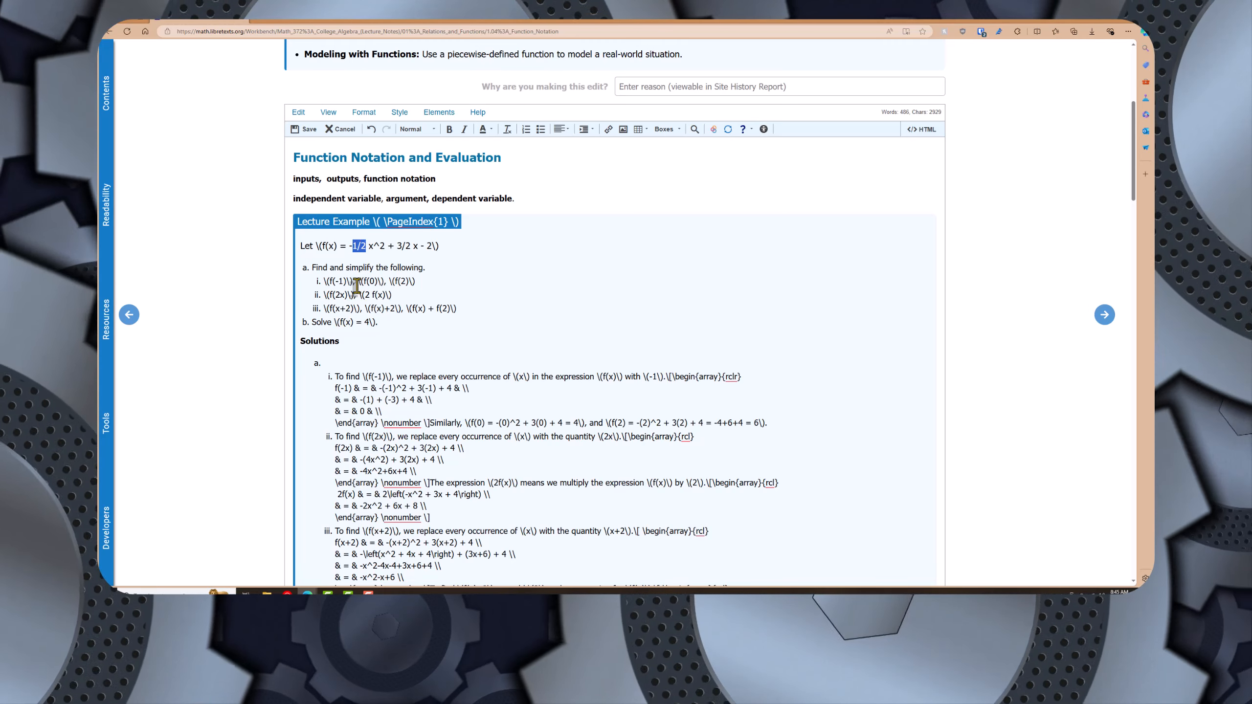
pyautogui.write('rac{1}{2}')
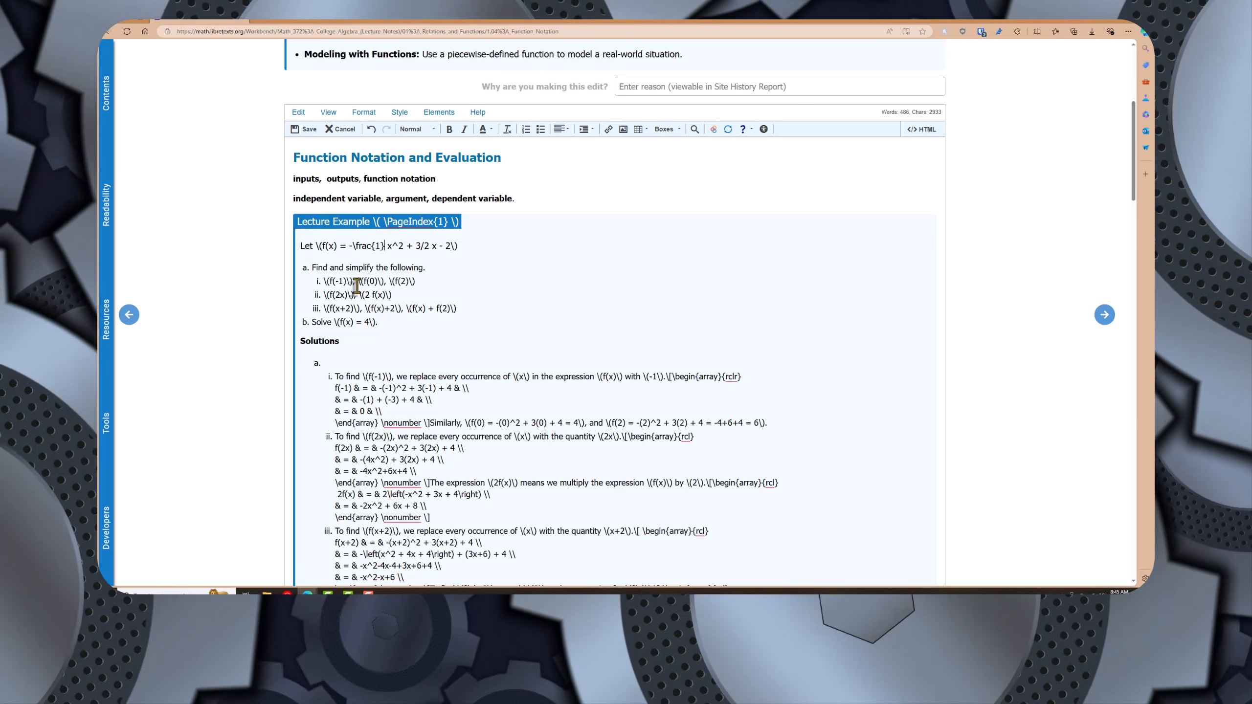
# Rewrite the x coefficient in the example function as the LaTeX fraction \frac{3}{2}
pyautogui.press('Right')
pyautogui.press('Right')
pyautogui.press('Right')
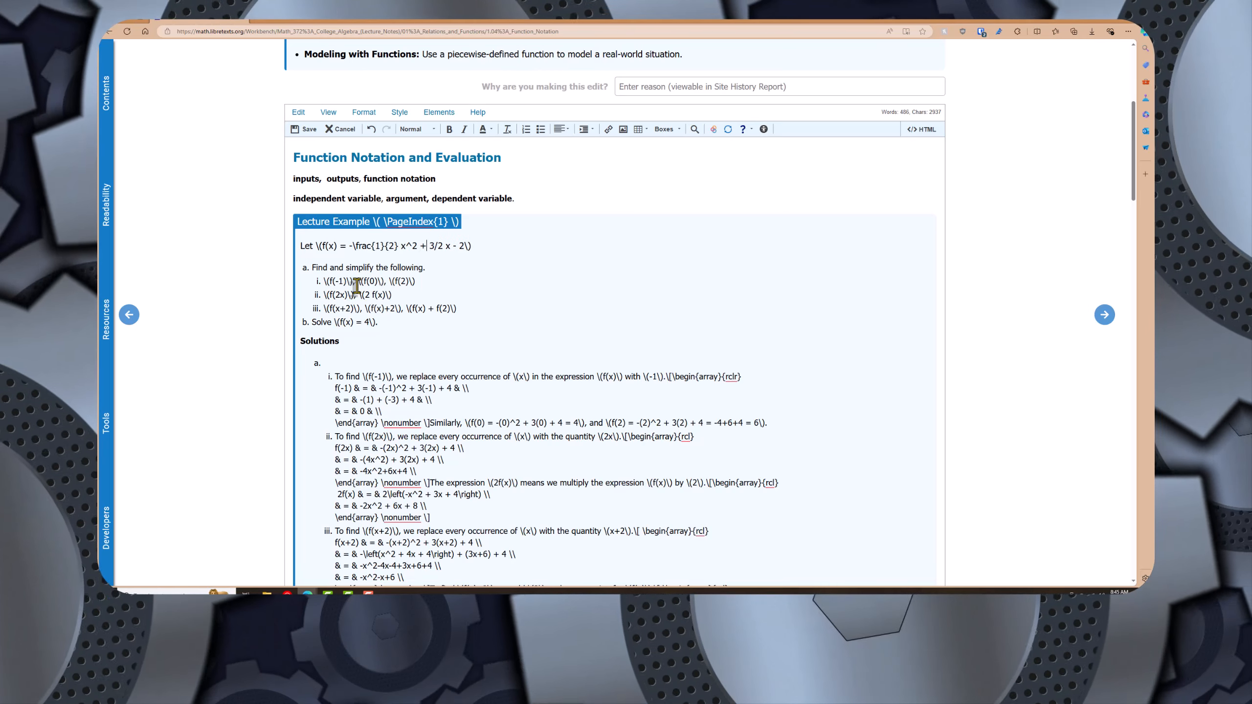
pyautogui.write('r')
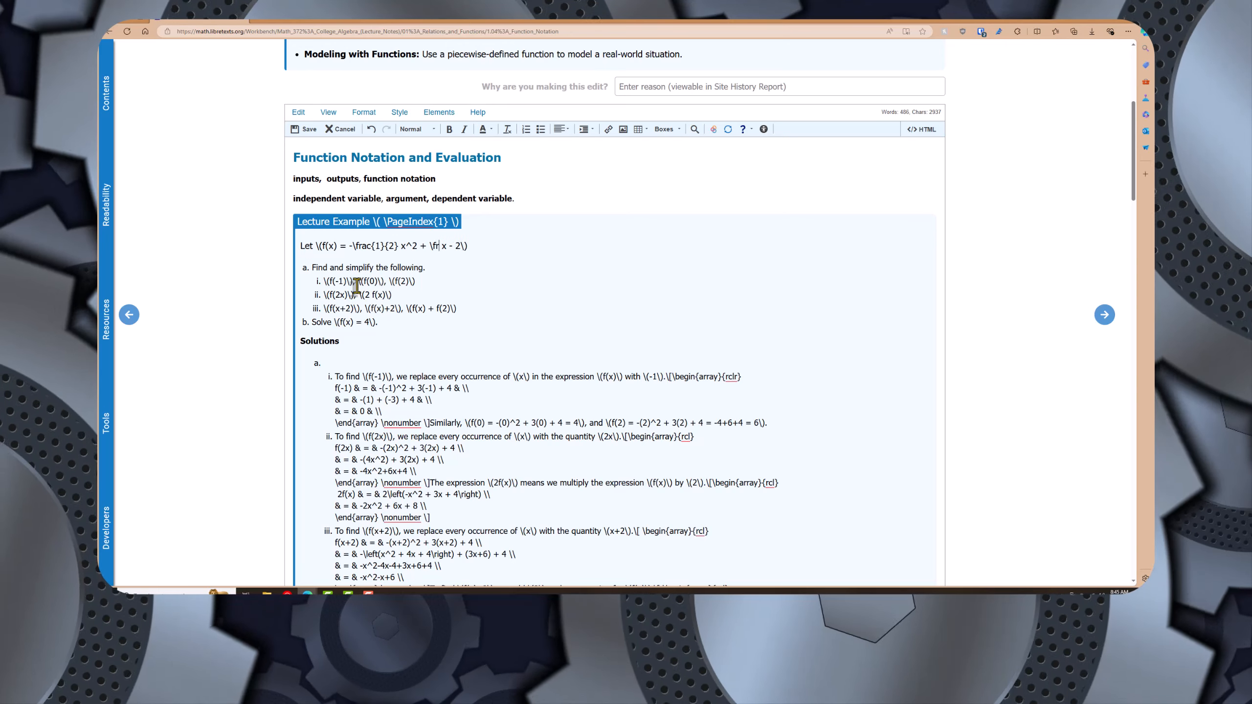
pyautogui.write('ac{3}{2}')
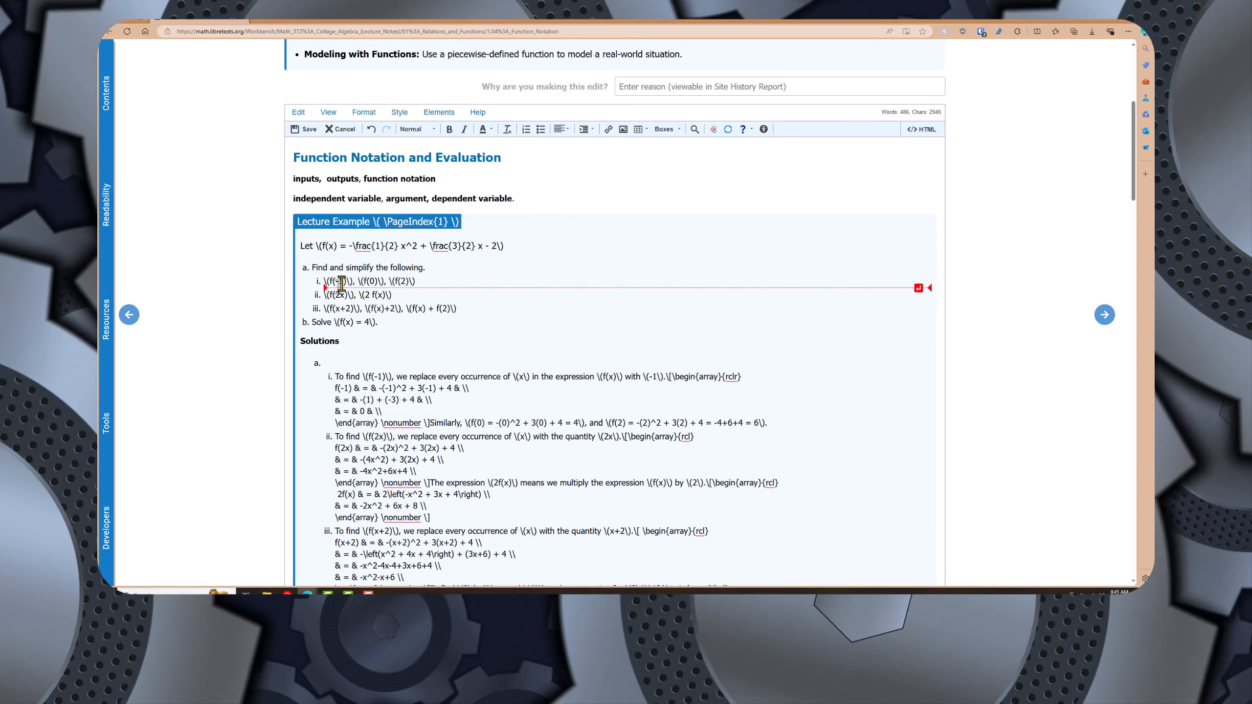
# Change the first value to evaluate in item i of part a to f(-2)
pyautogui.click(341, 282)
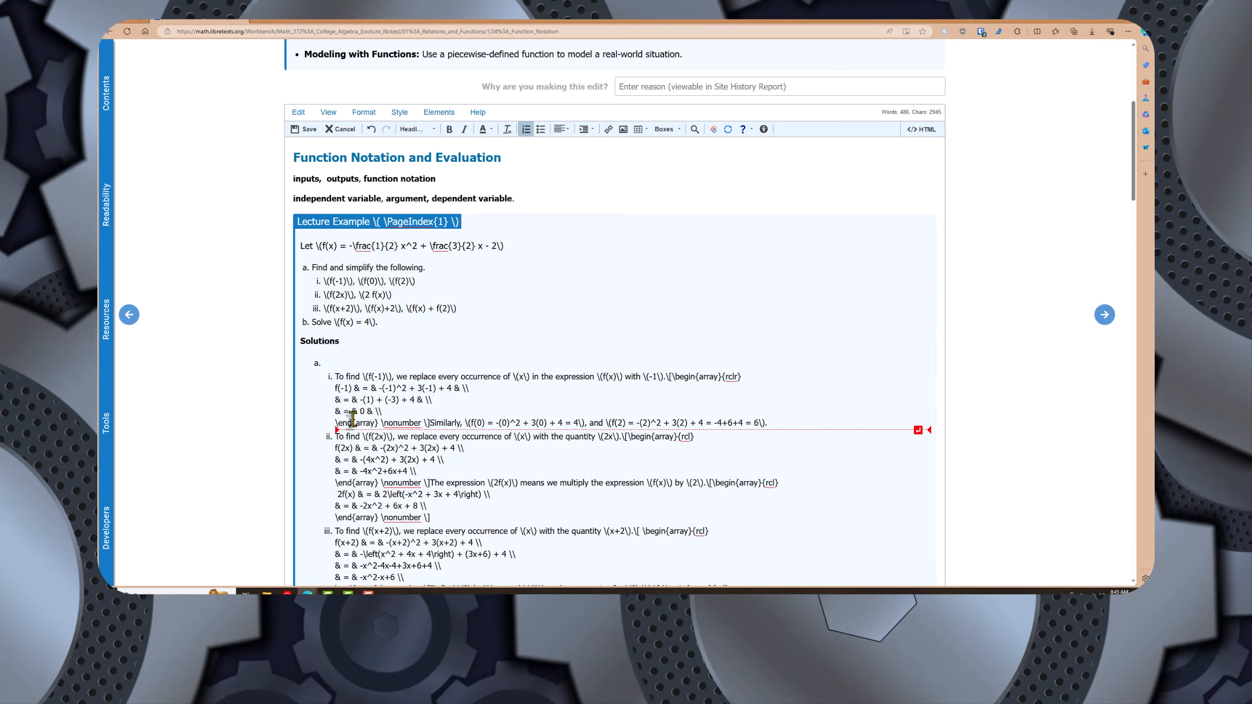
pyautogui.press('BackSpace')
pyautogui.write('2')
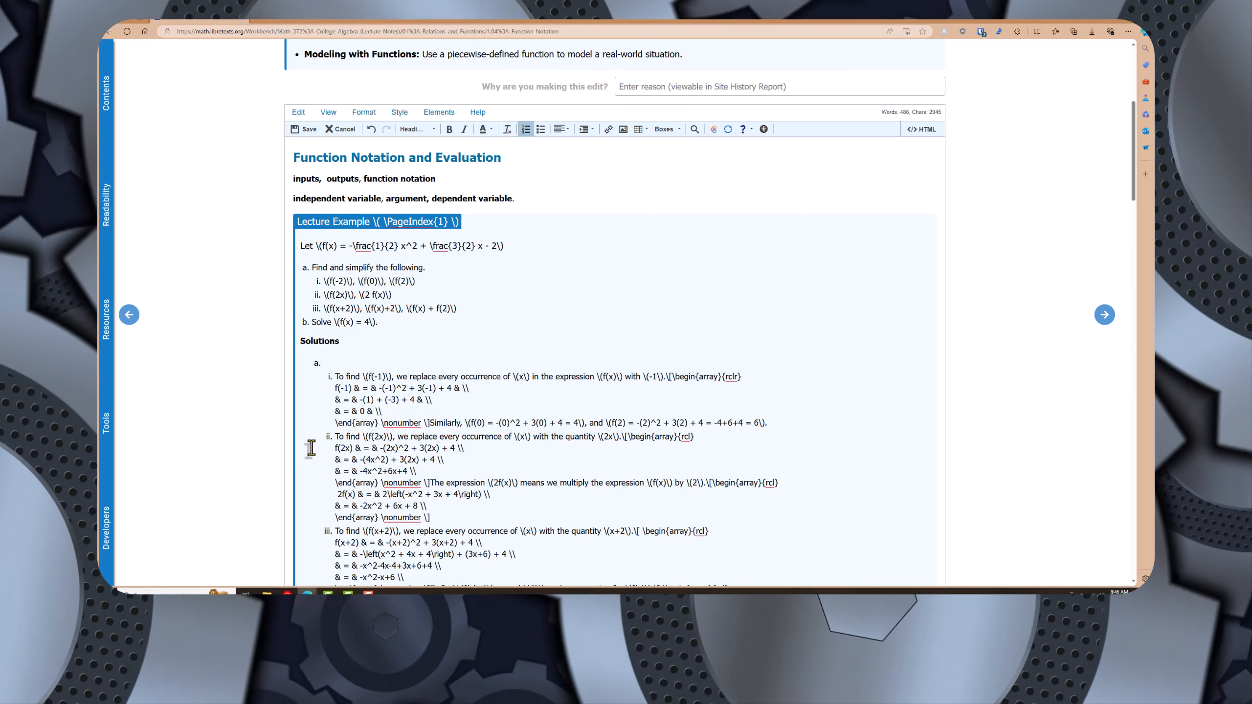
# Delete the entire Solutions part of the Lecture Example in the Function Notation and Evaluation section
pyautogui.click(302, 343)
pyautogui.scroll(-7, 339, 388)
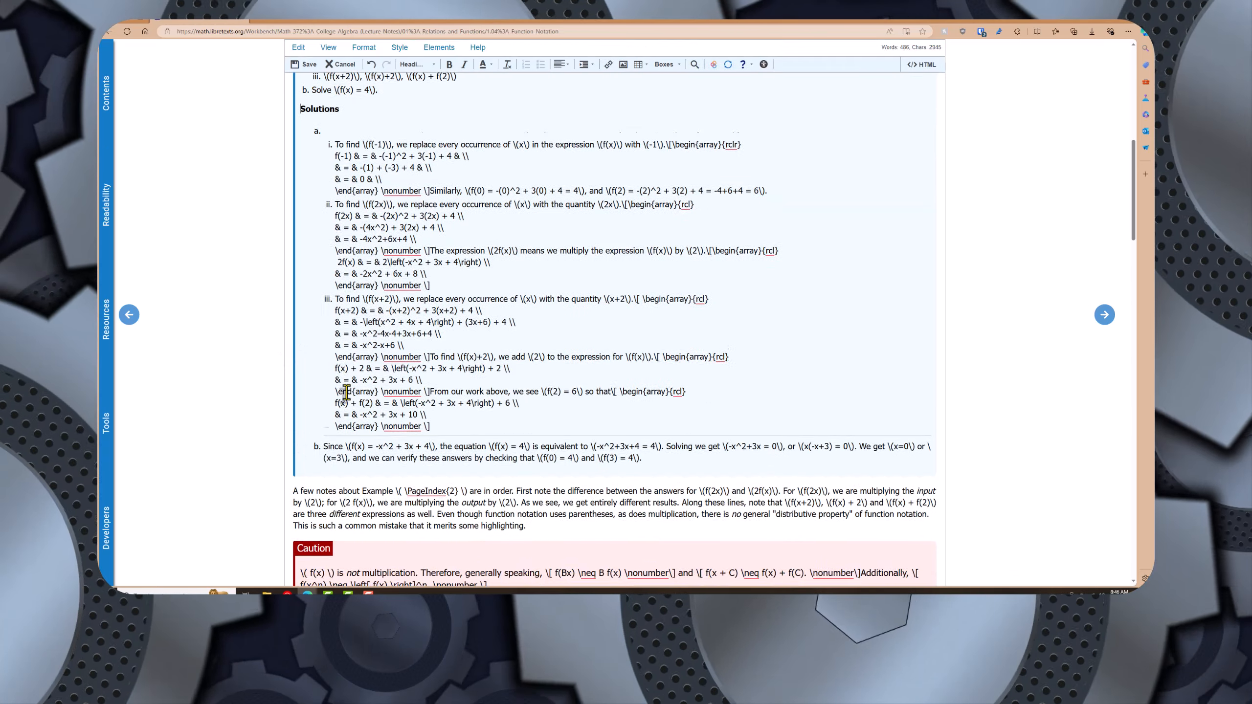
pyautogui.keyDown('shift'); pyautogui.click(661, 340); pyautogui.keyUp('shift')
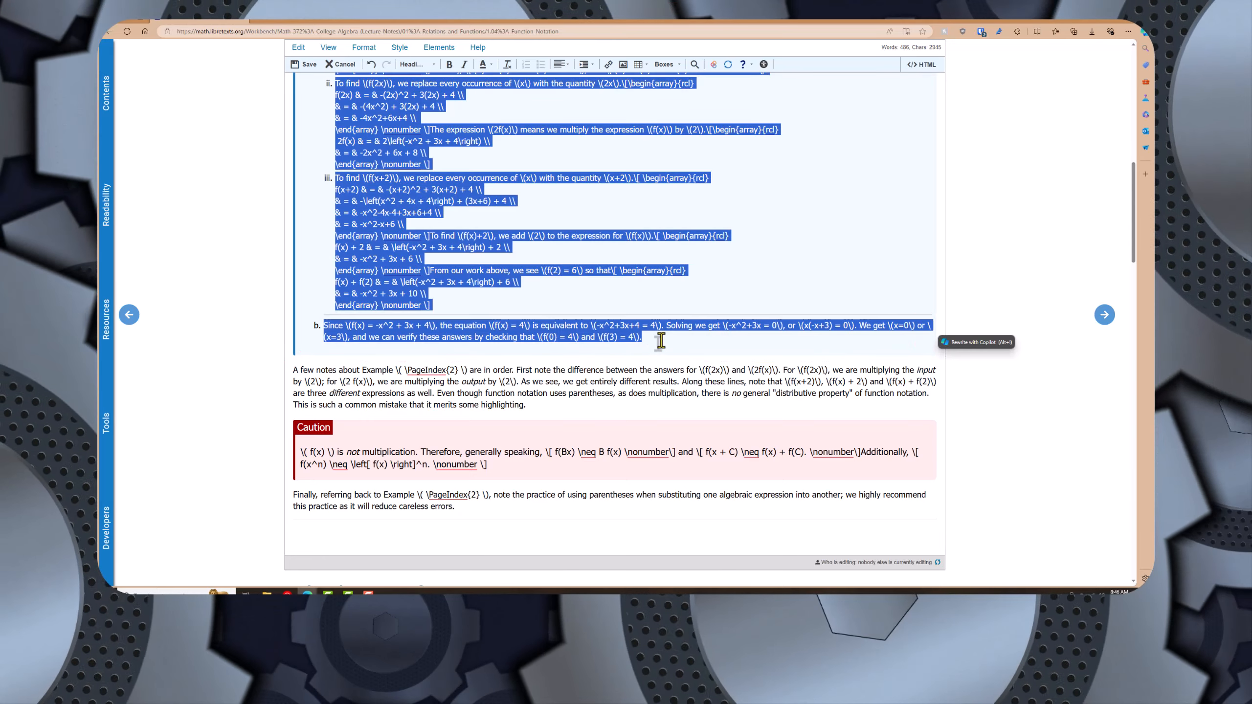
pyautogui.press('Delete')
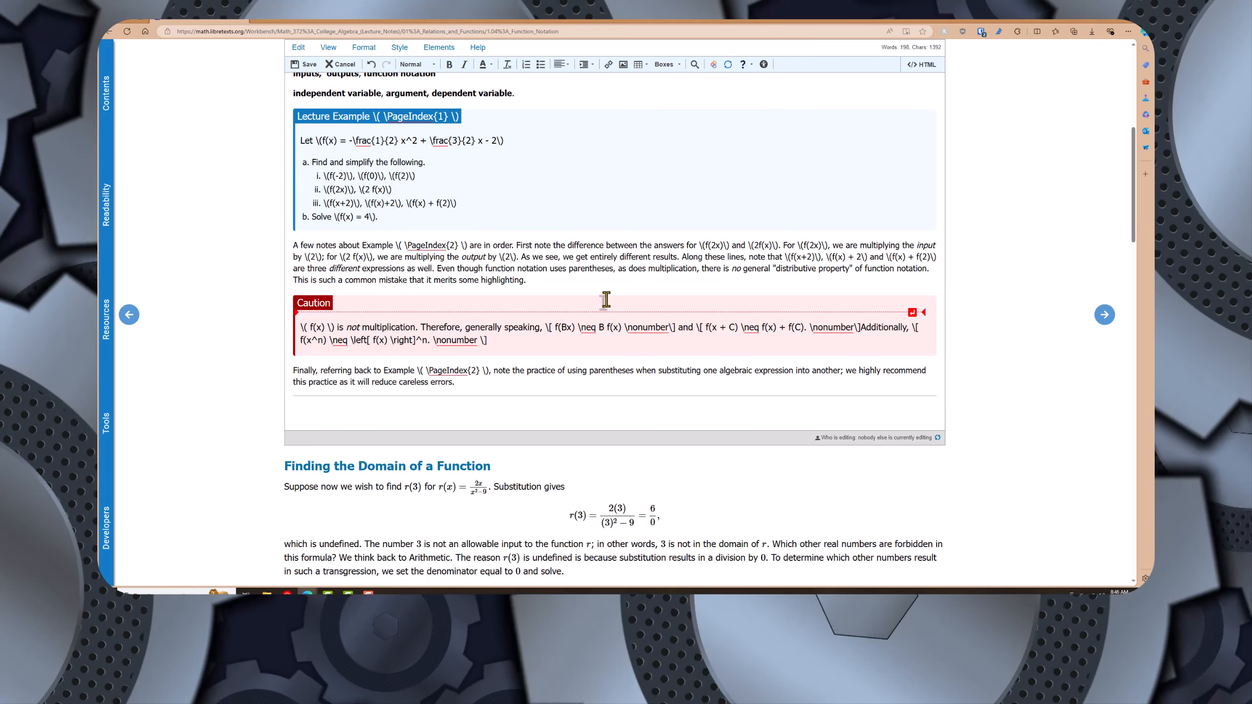
# Delete the paragraph "A few notes about Example" between the Lecture Example and the Caution box
pyautogui.click(575, 286)
pyautogui.hotkey('shift', 'Up')
pyautogui.hotkey('shift', 'Up')
pyautogui.hotkey('shift', 'Up')
pyautogui.hotkey('shift', 'Home')
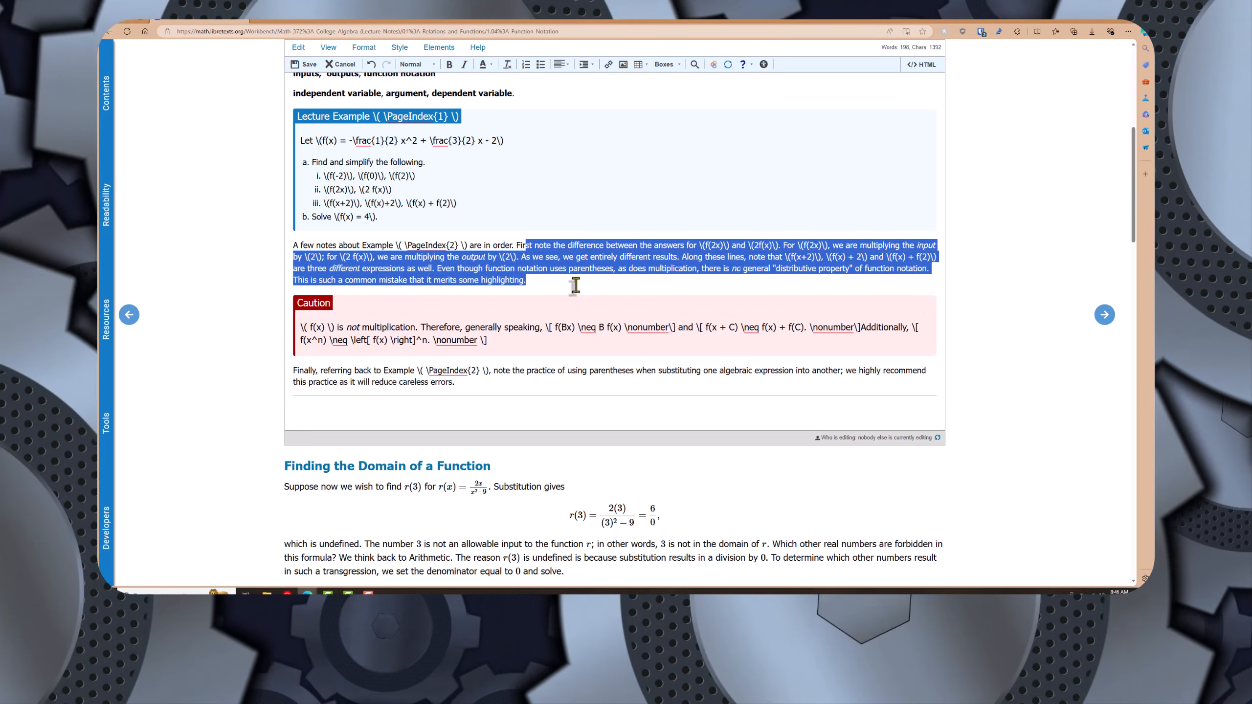
pyautogui.press('Delete')
pyautogui.press('BackSpace')
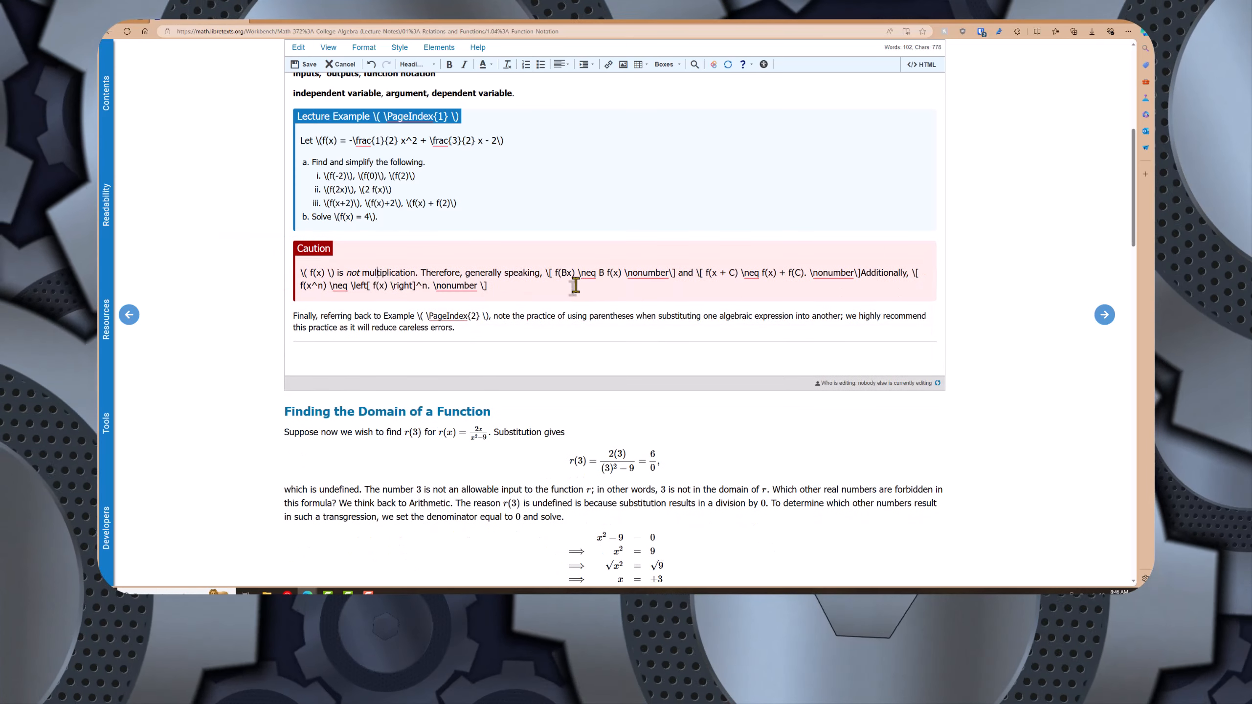
# Delete the closing paragraph beginning "Finally, referring back to Example" below the Caution box and save the section
pyautogui.press('Down')
pyautogui.press('Down')
pyautogui.press('Down')
pyautogui.press('Down')
pyautogui.press('BackSpace')
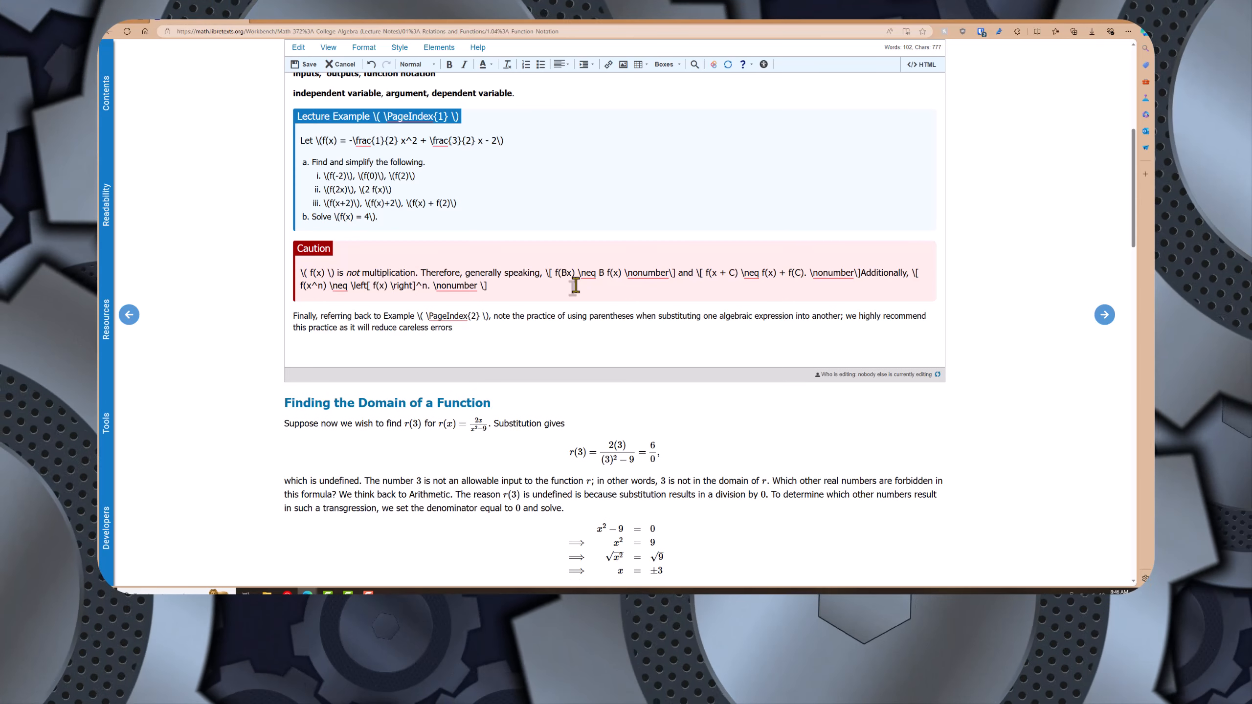
pyautogui.hotkey('shift', 'Up')
pyautogui.hotkey('shift', 'Home')
pyautogui.press('Delete')
pyautogui.press('BackSpace')
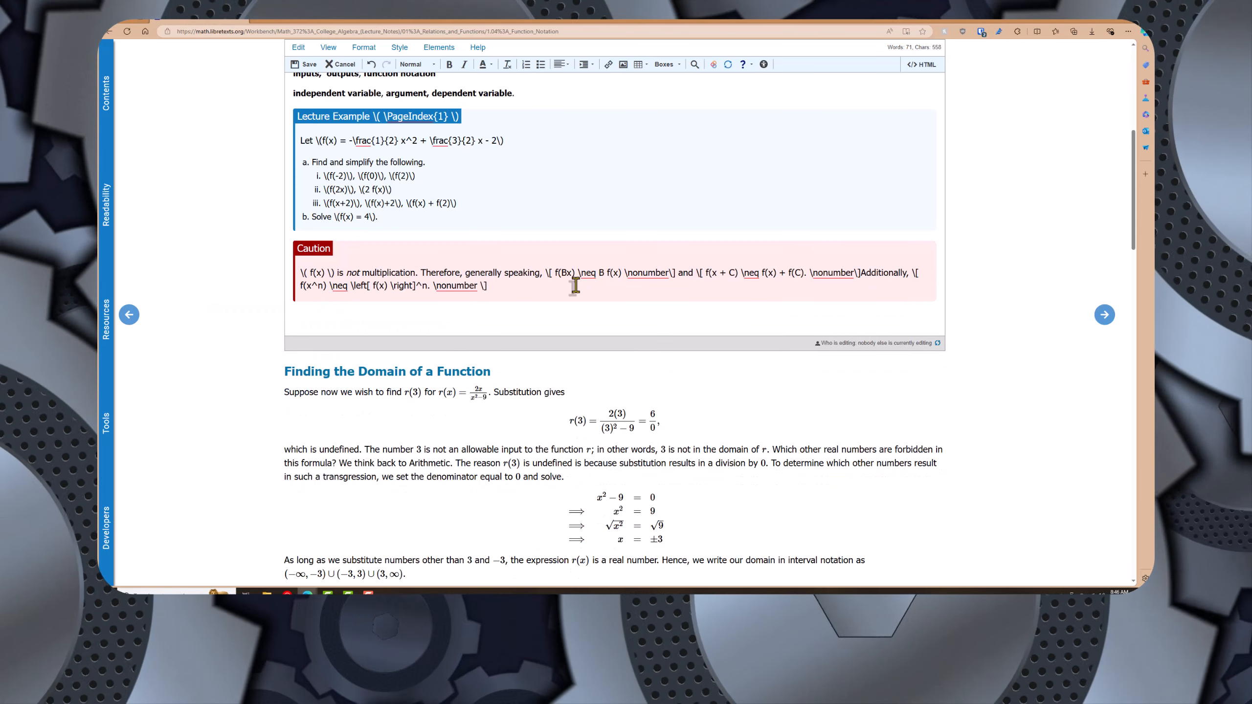
pyautogui.hotkey('ctrl', 'Home')
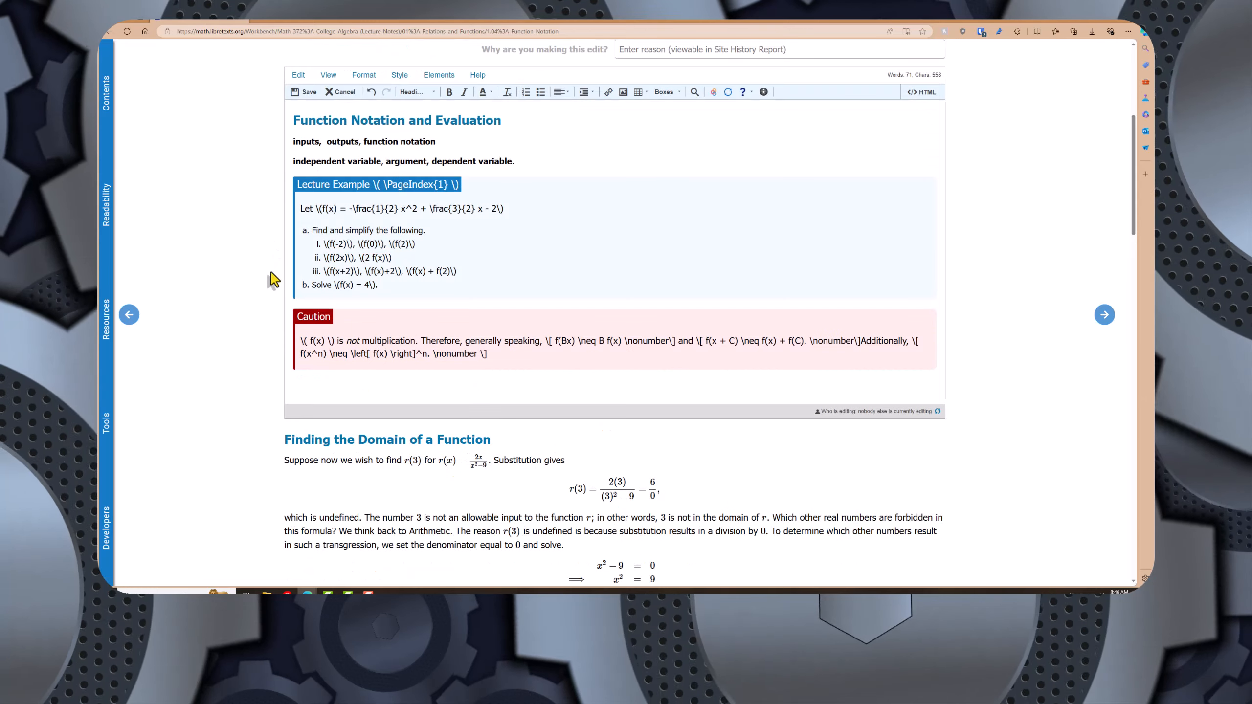
pyautogui.hotkey('ctrl', 's')
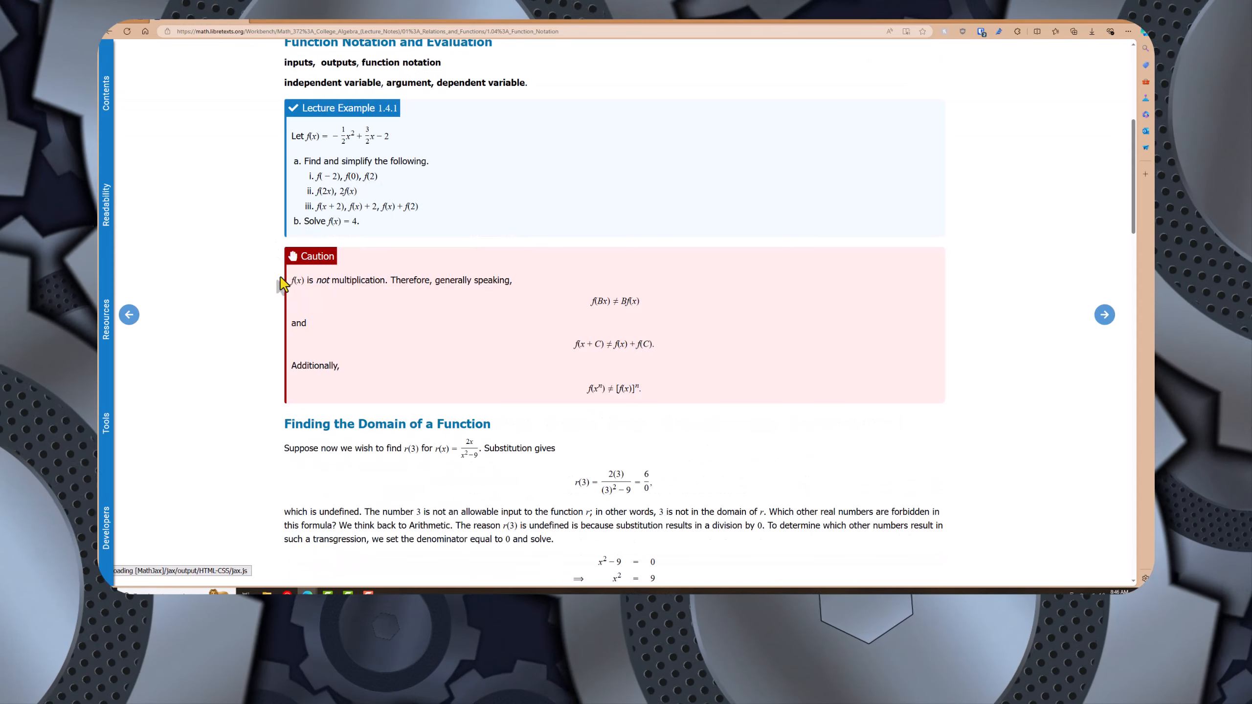
# Review the saved 1.4: Function Notation page, including the domain and modeling sections that still need condensing
pyautogui.scroll(3, 279, 285)
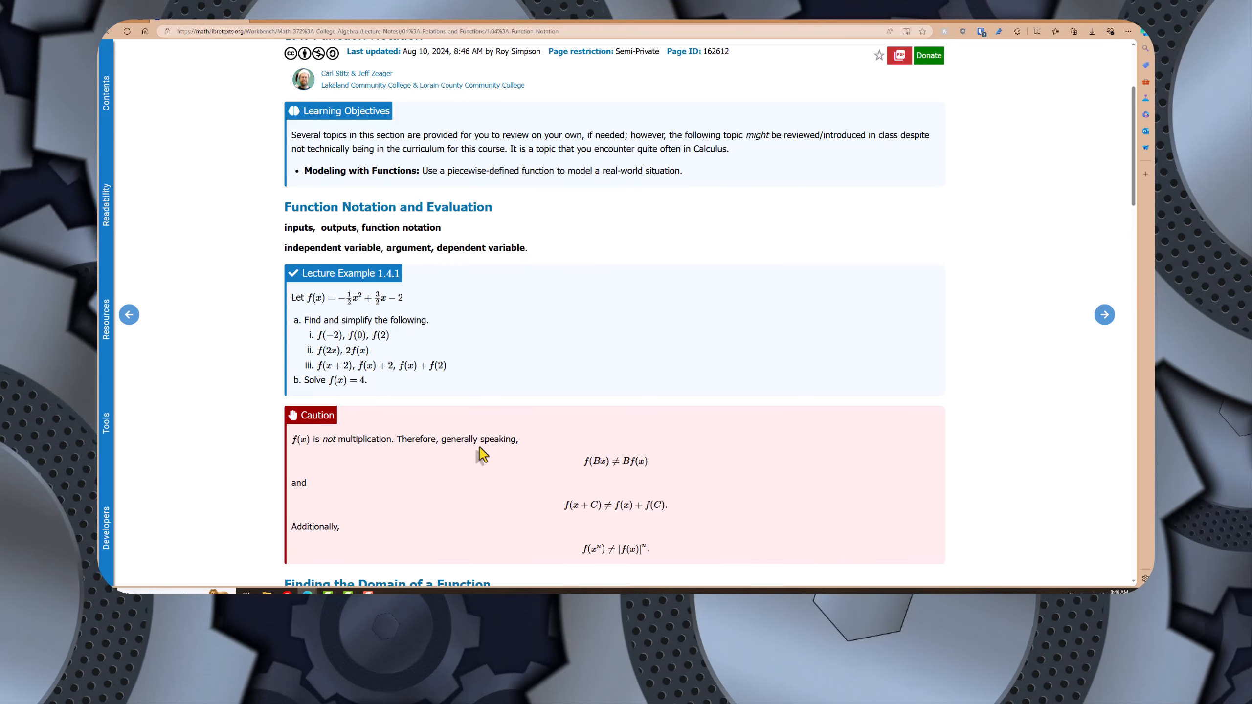
pyautogui.scroll(-1, 481, 453)
pyautogui.scroll(4, 531, 300)
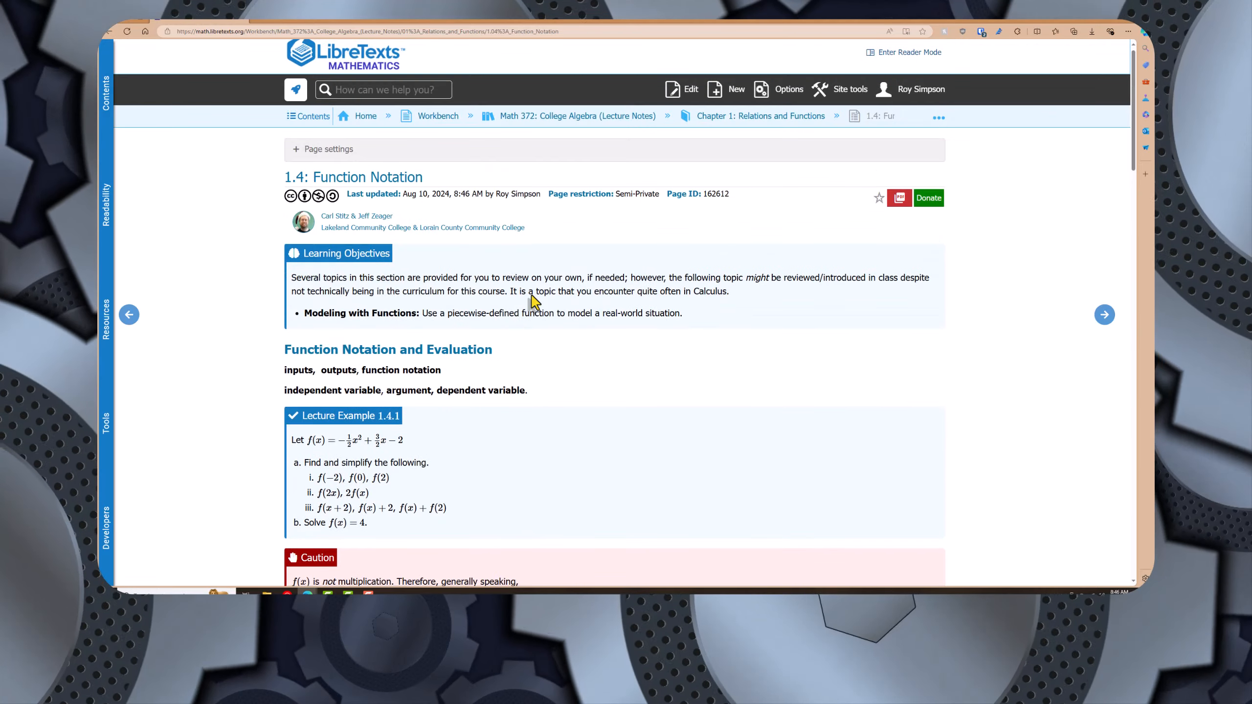
pyautogui.scroll(-10, 534, 300)
pyautogui.scroll(1, 534, 301)
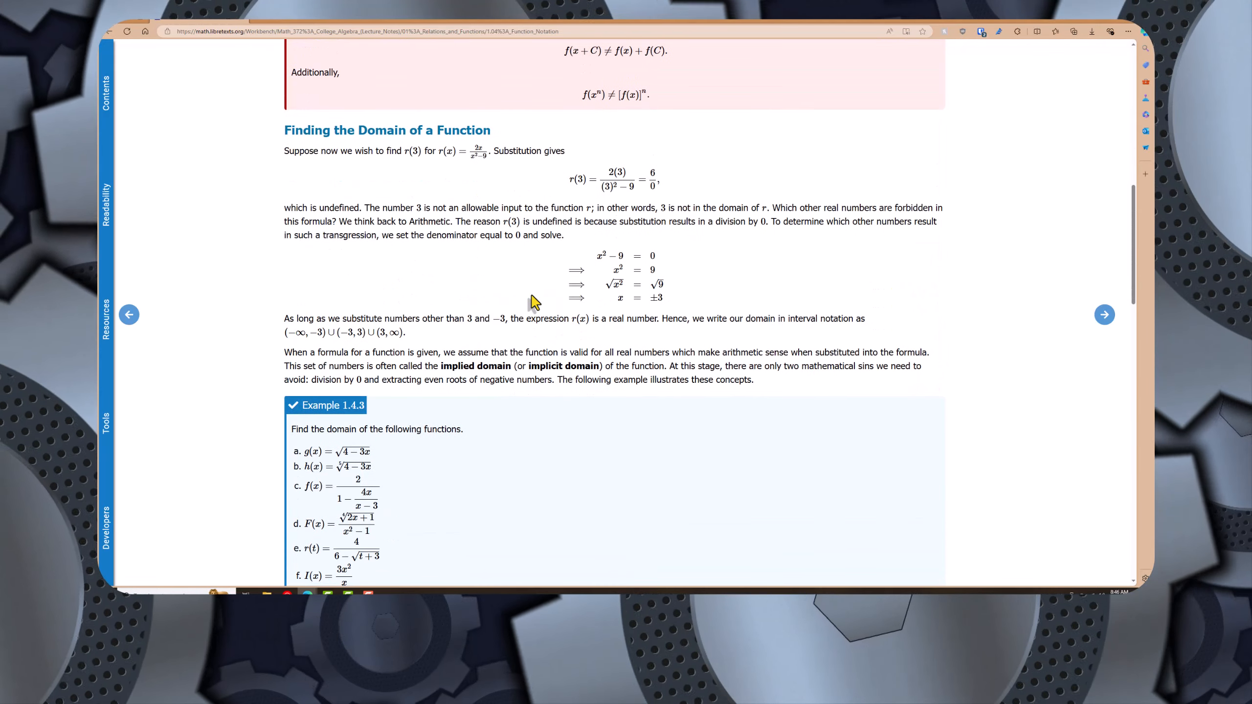
pyautogui.scroll(-1, 532, 301)
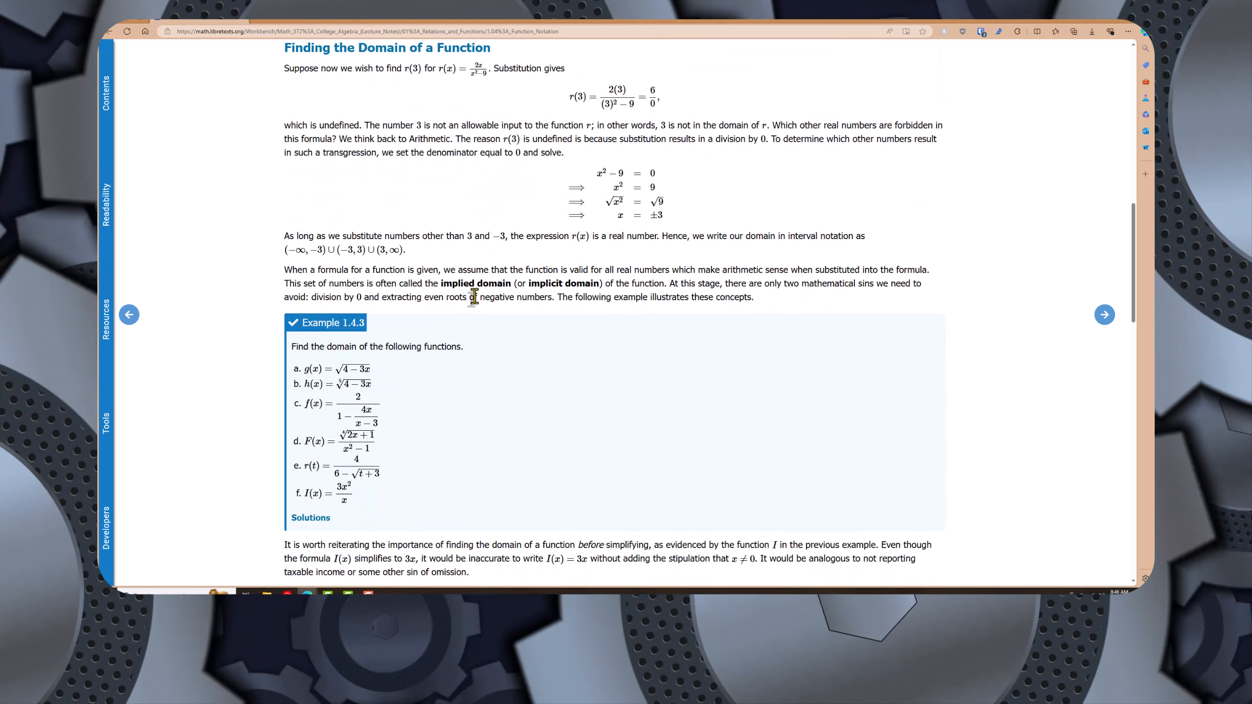
pyautogui.scroll(-2, 515, 326)
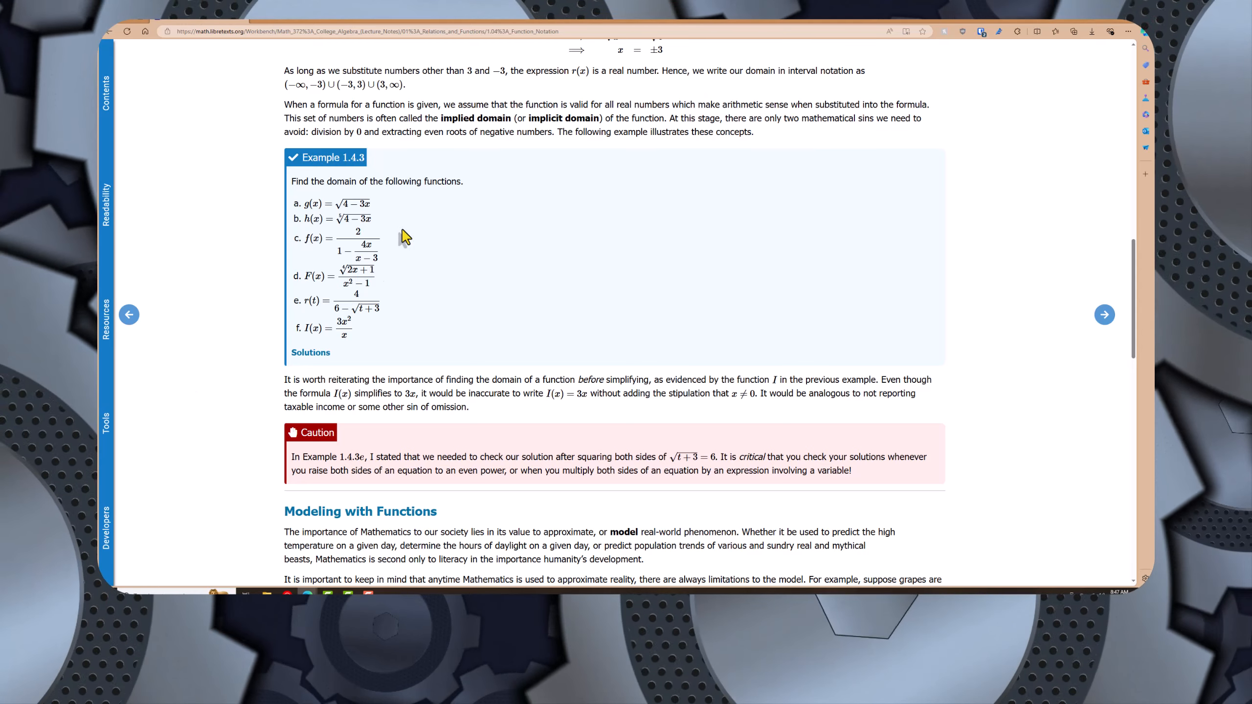
pyautogui.scroll(-10, 420, 489)
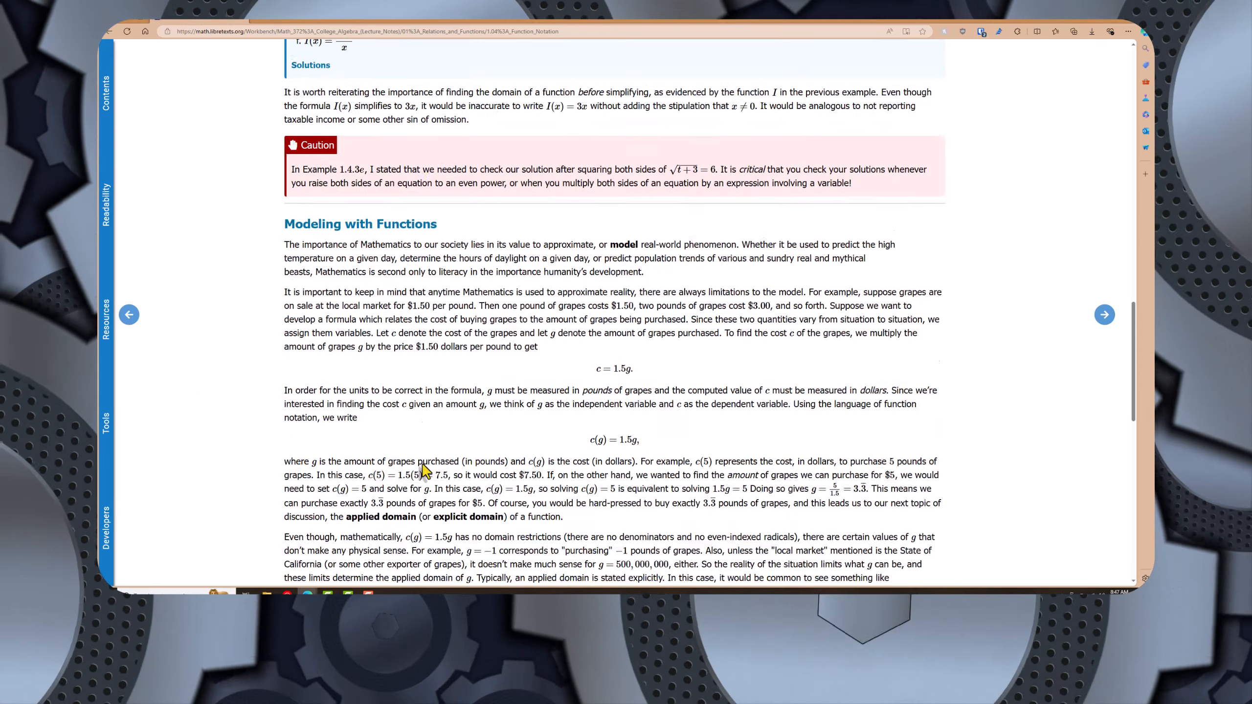
pyautogui.scroll(15, 424, 471)
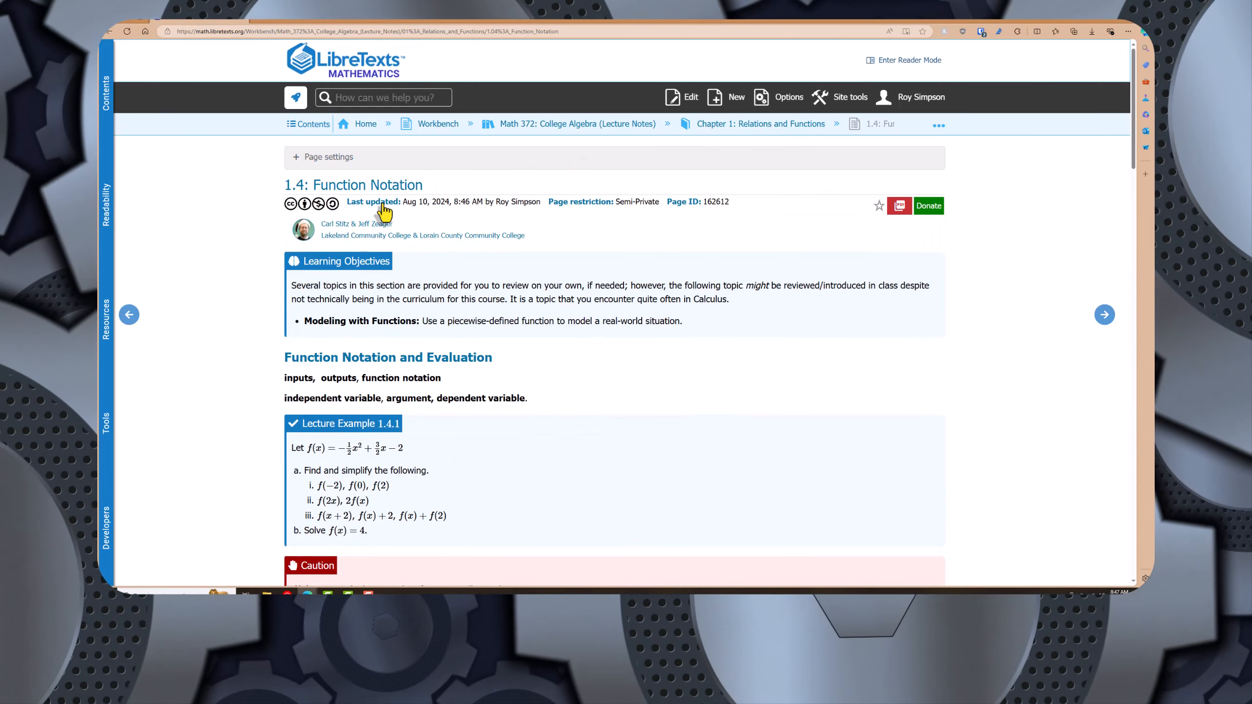
# Go to Conductor, open the Math 372: College Algebra (Lecture Notes) project and follow its link to the textbook
pyautogui.click(373, 126)
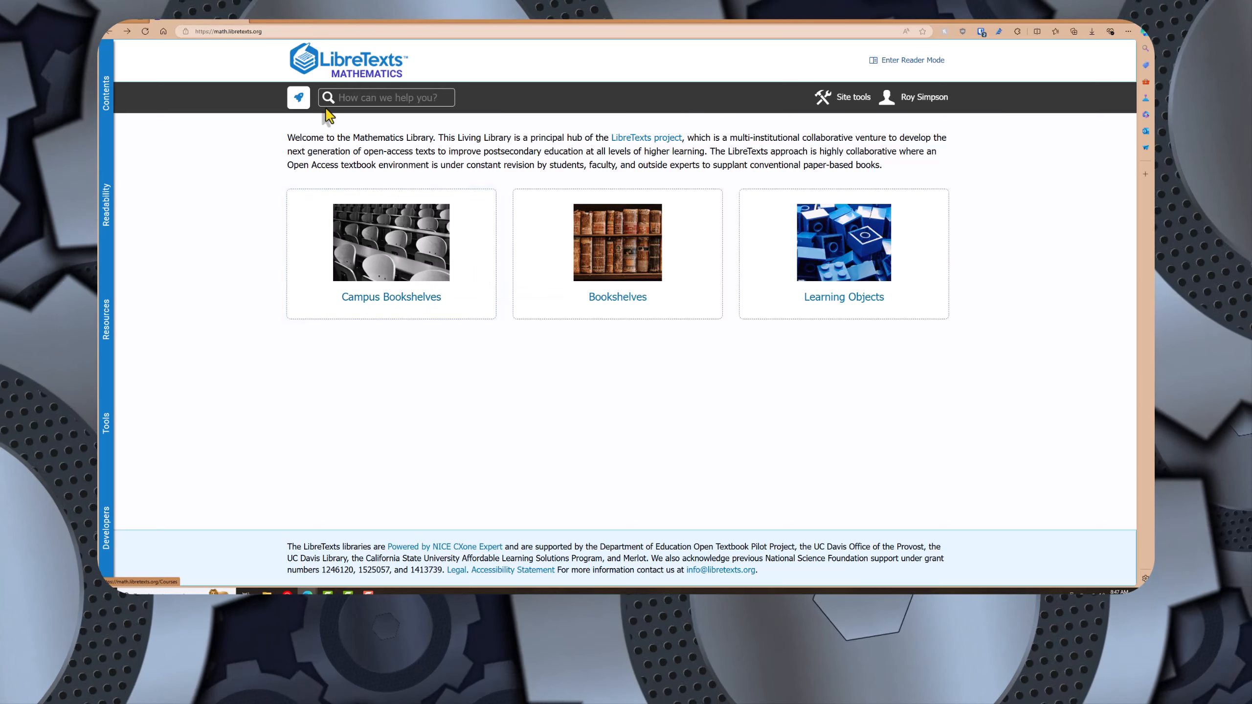
pyautogui.click(298, 97)
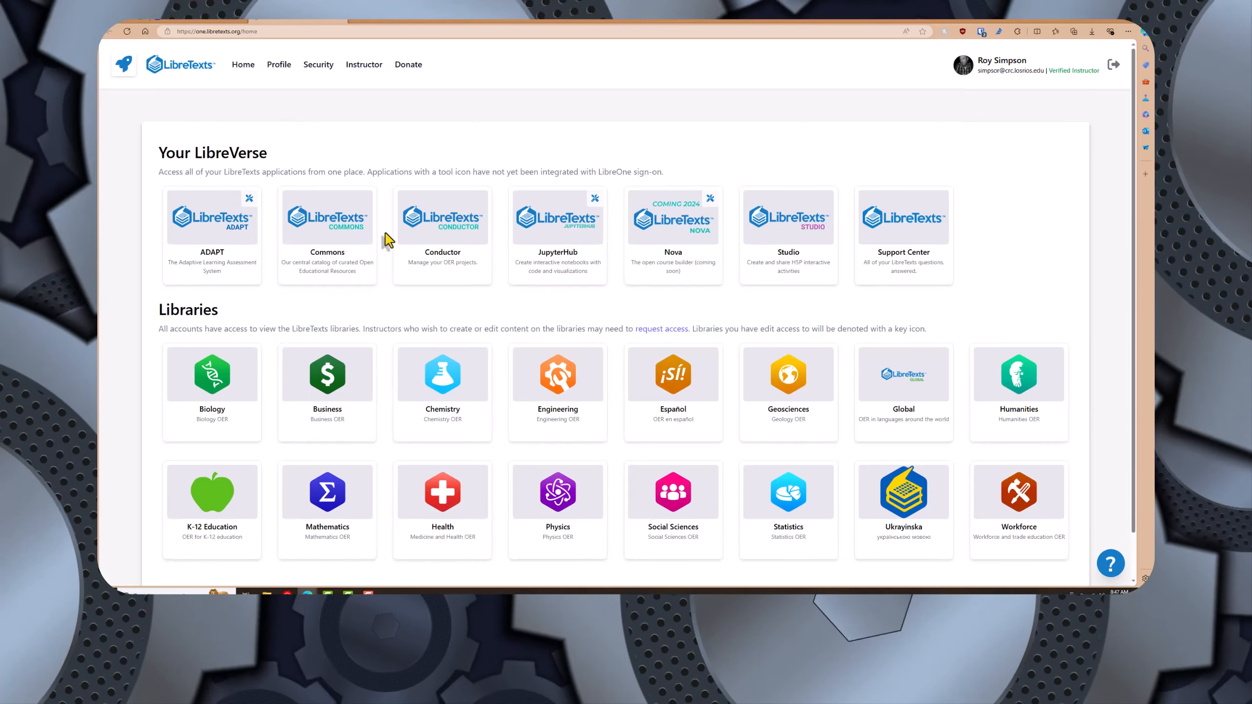
pyautogui.click(444, 266)
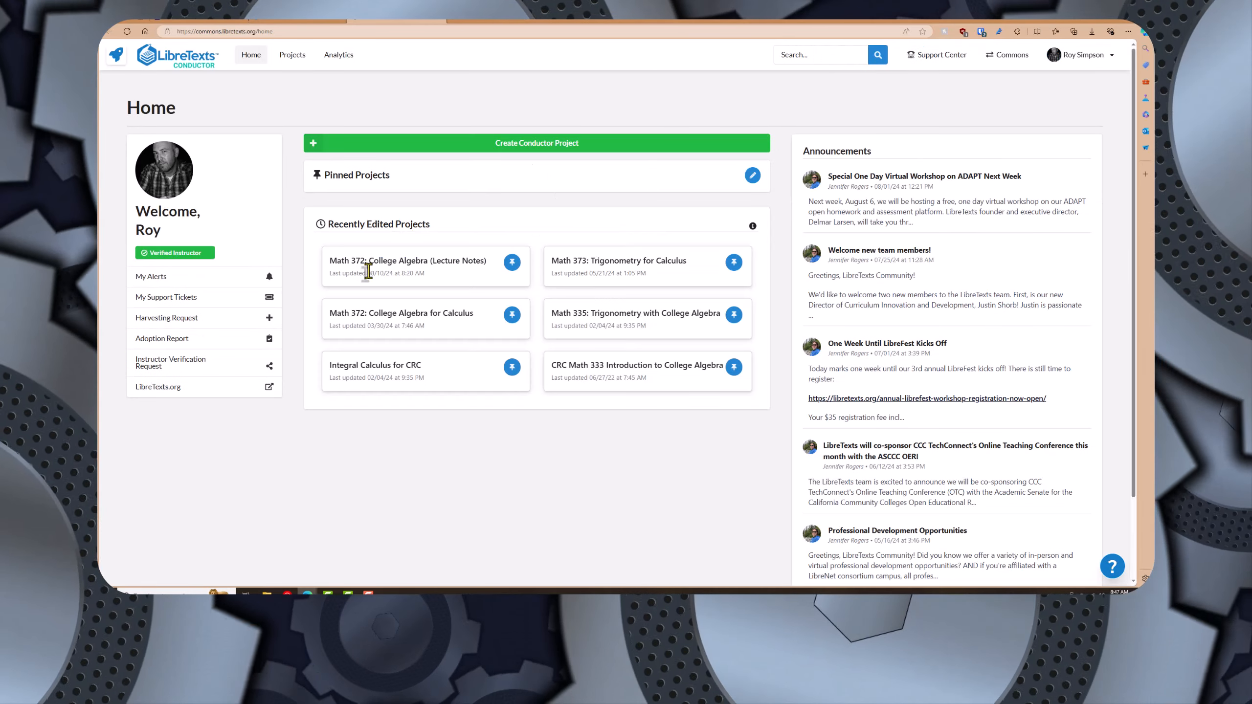
pyautogui.click(415, 274)
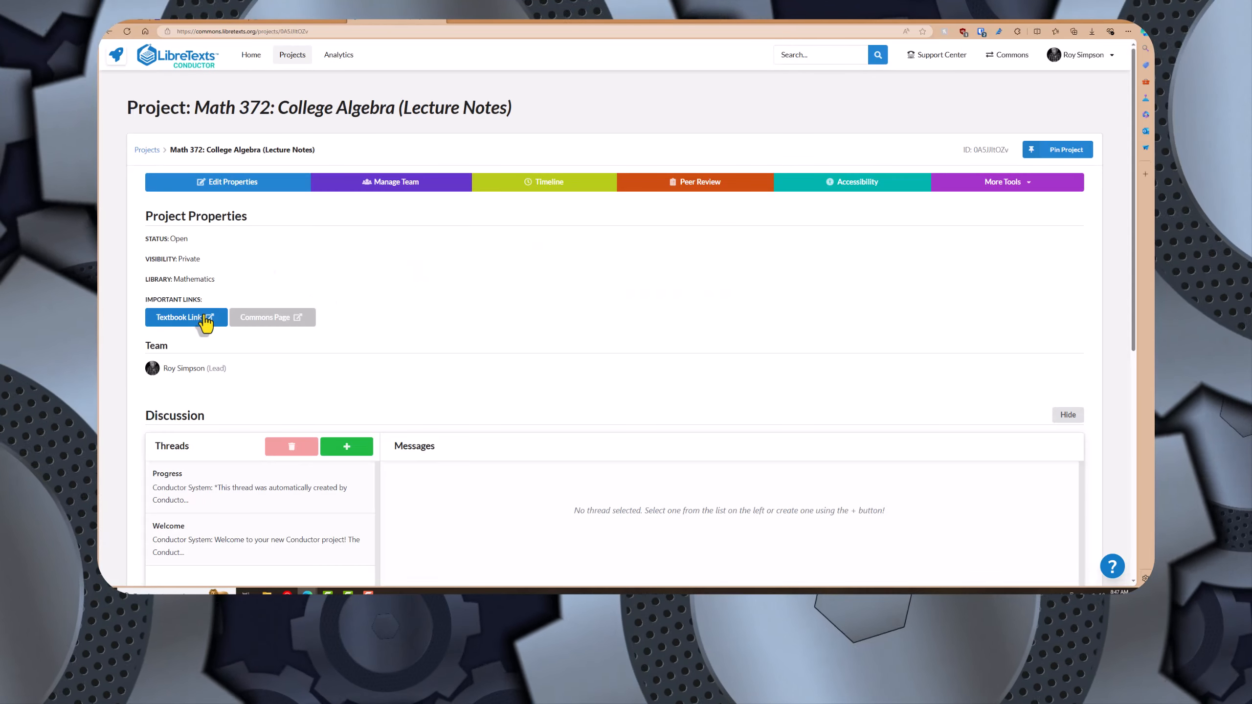
pyautogui.click(205, 317)
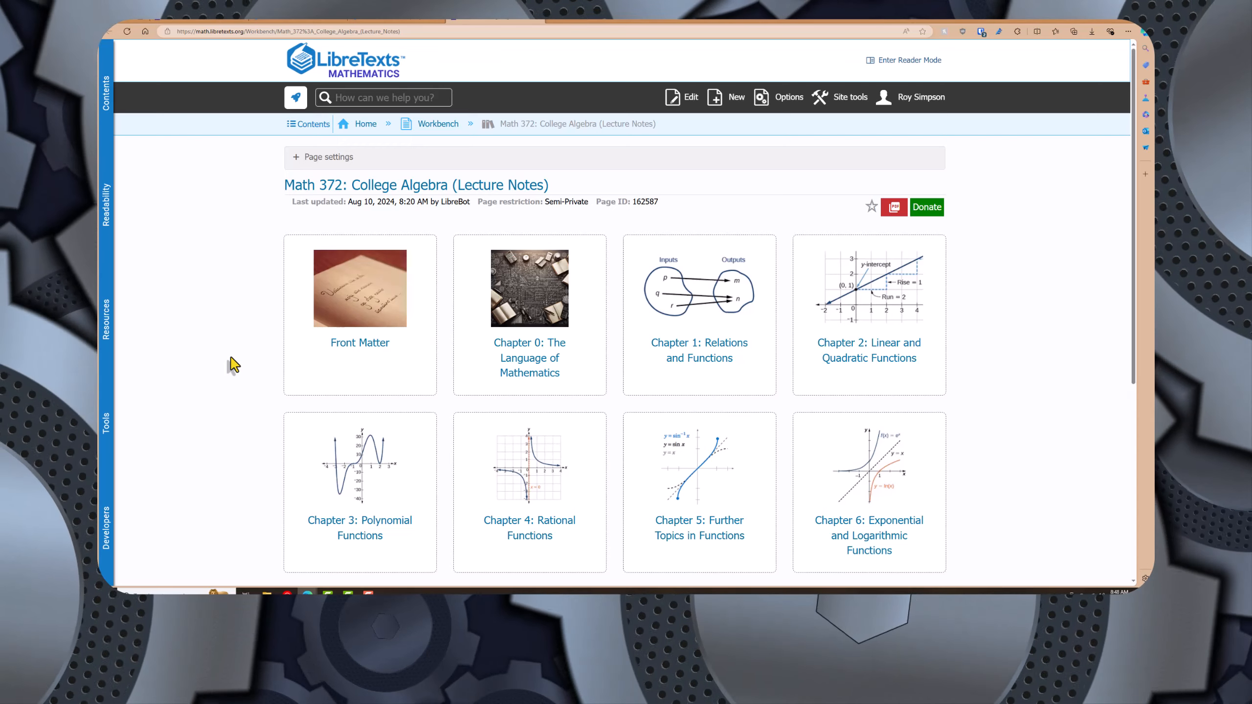
# Open Chapter 1: Relations and Functions and view its 1.4: Function Notation page
pyautogui.scroll(-2, 232, 365)
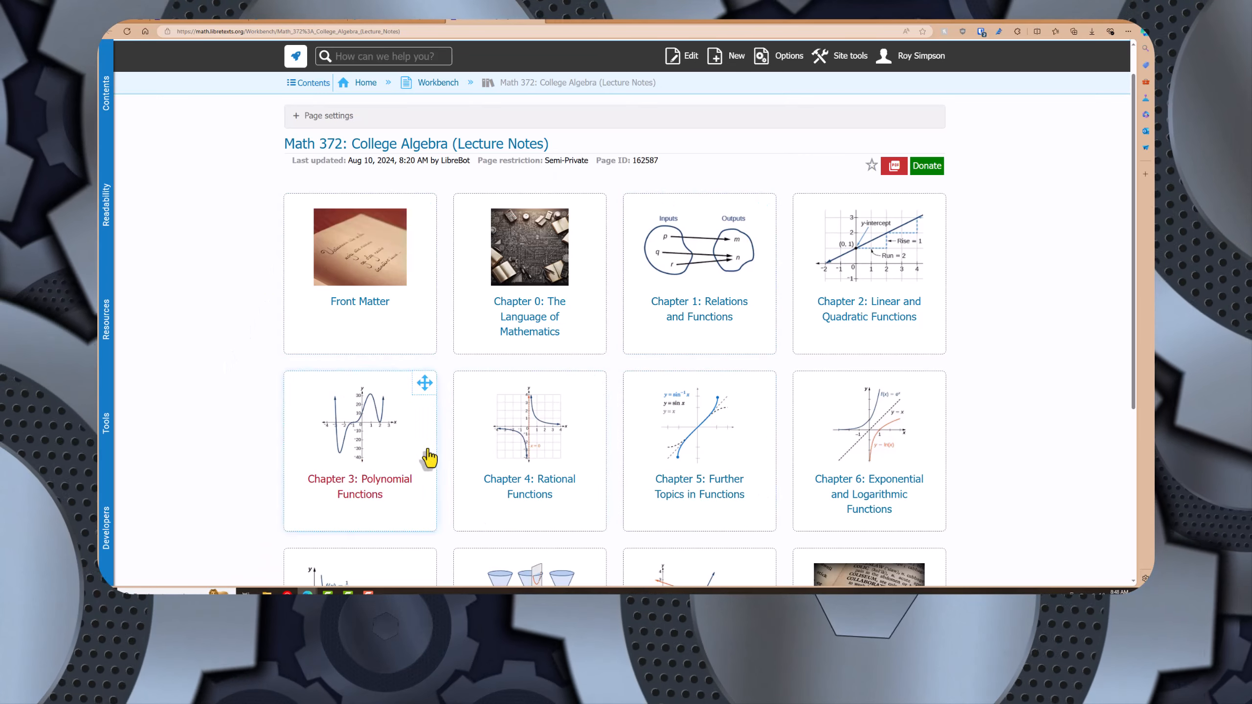
pyautogui.click(694, 328)
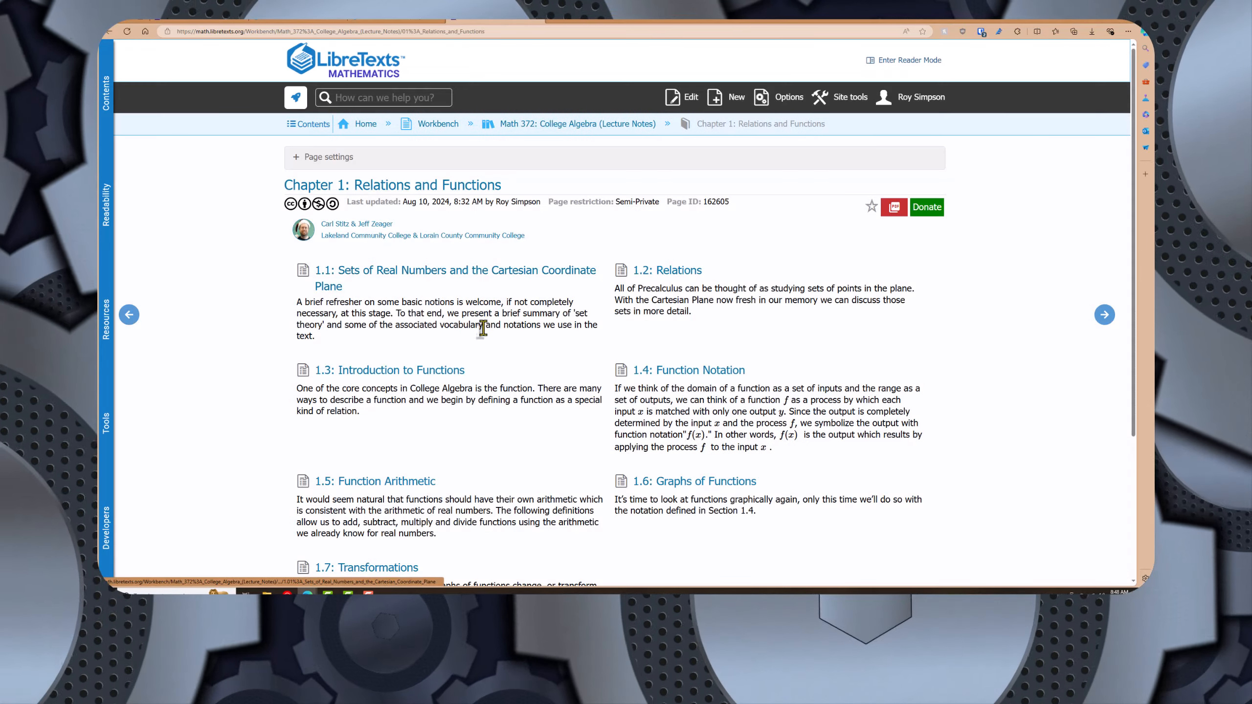
pyautogui.scroll(-3, 483, 328)
pyautogui.scroll(2, 431, 236)
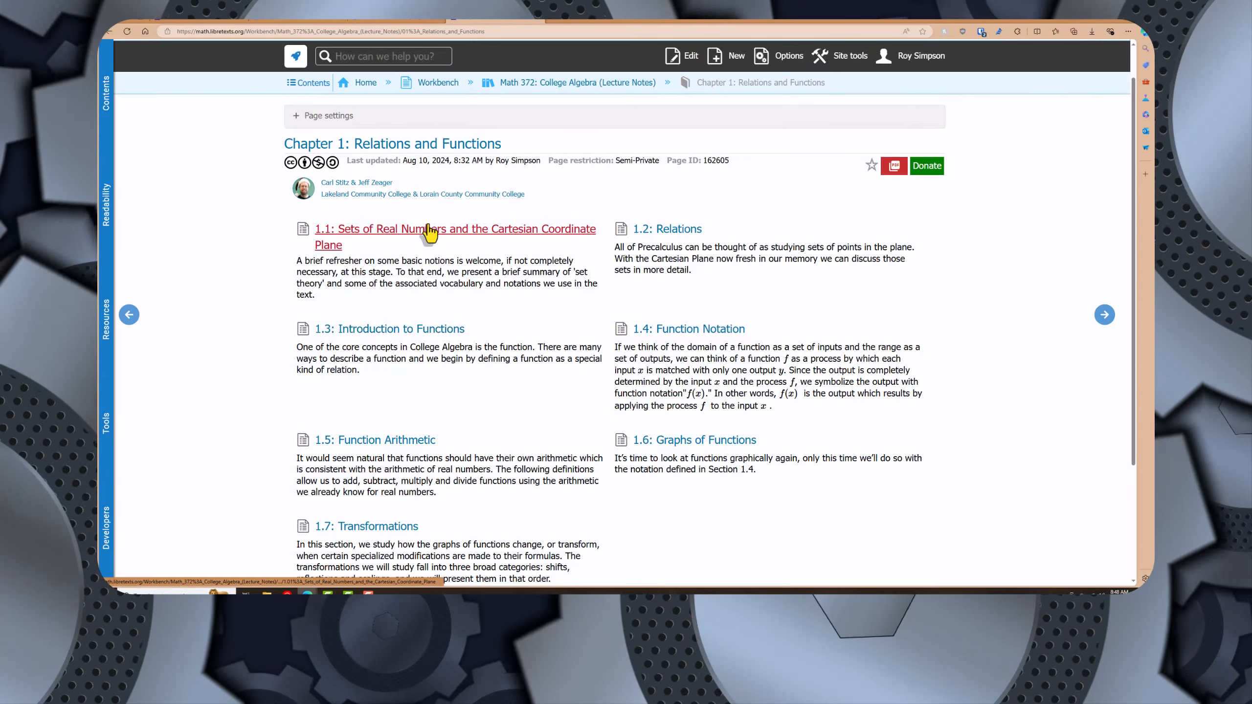
pyautogui.click(679, 331)
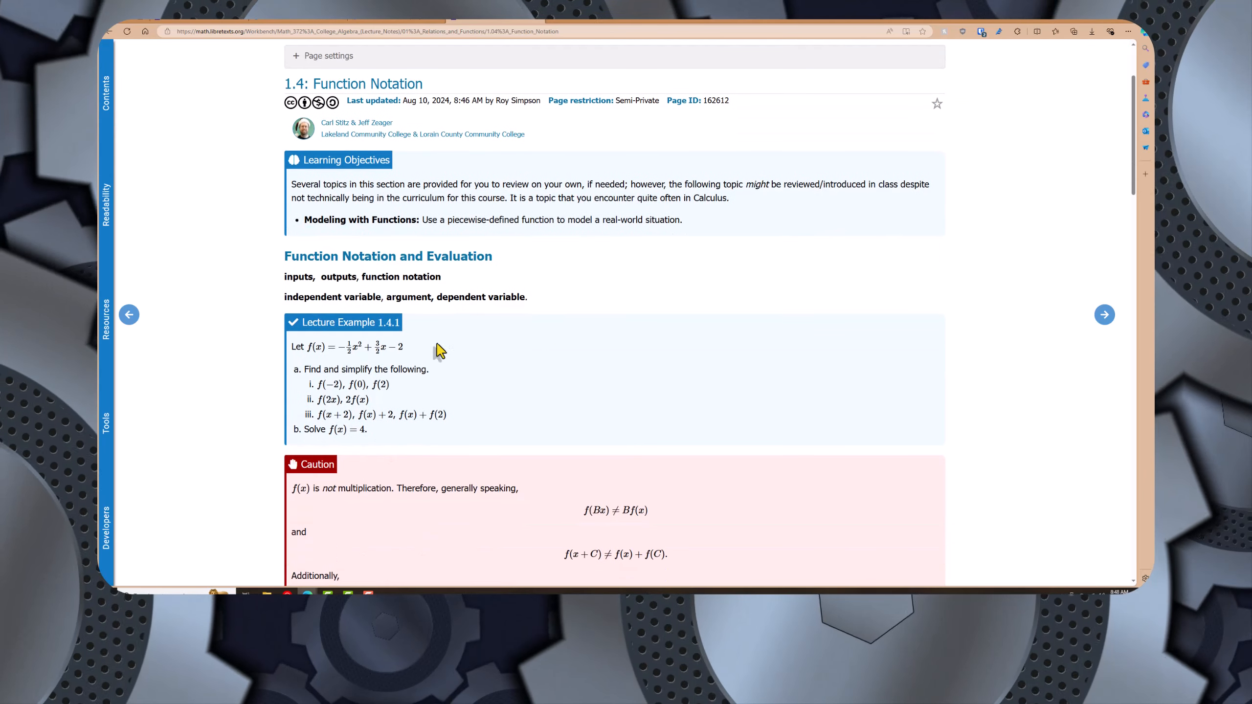
pyautogui.scroll(-1, 424, 300)
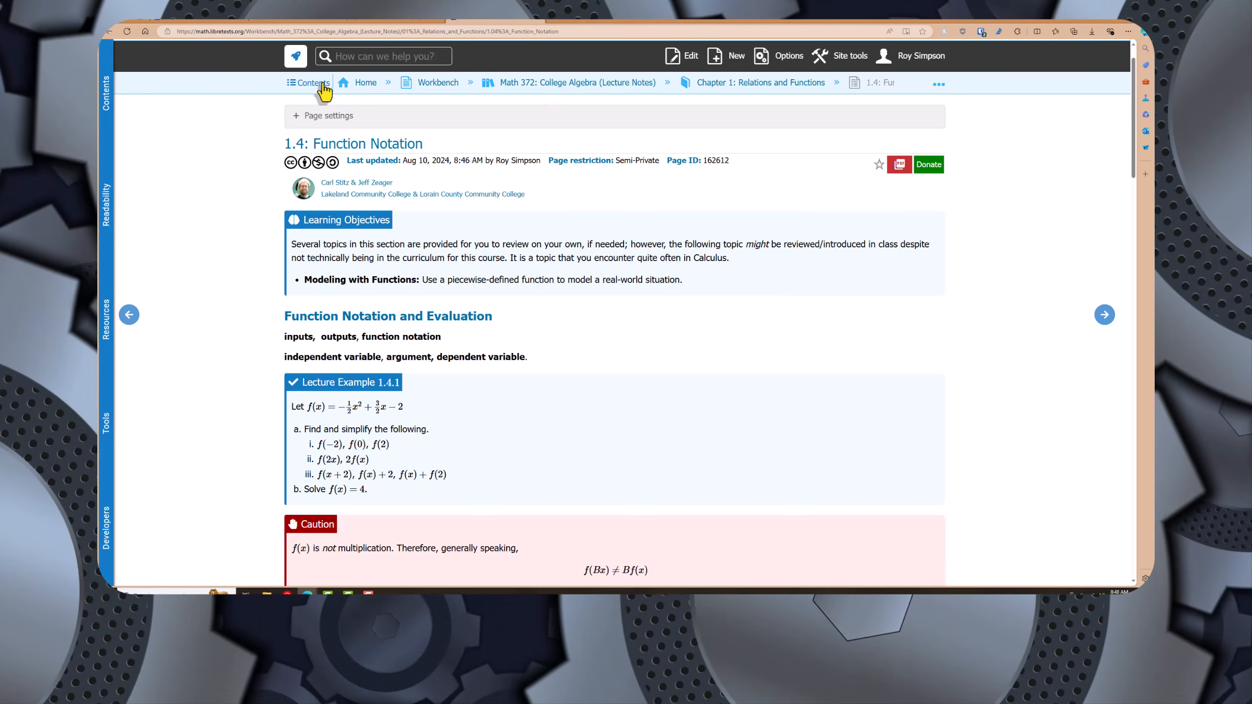
# Open 1.1: Function Notation (Lecture Notes) in Chapter 1 of Cosumnes River College's Math 370: Precalculus (Lecture Notes)
pyautogui.click(296, 57)
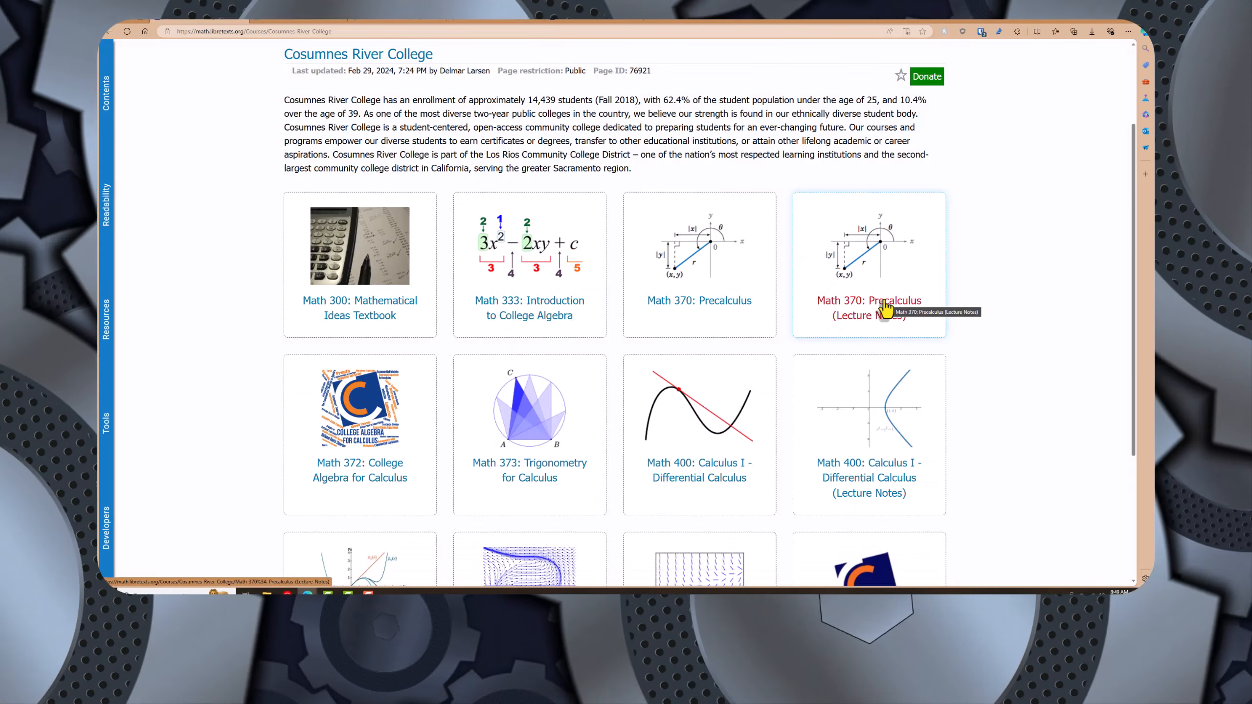
pyautogui.click(886, 308)
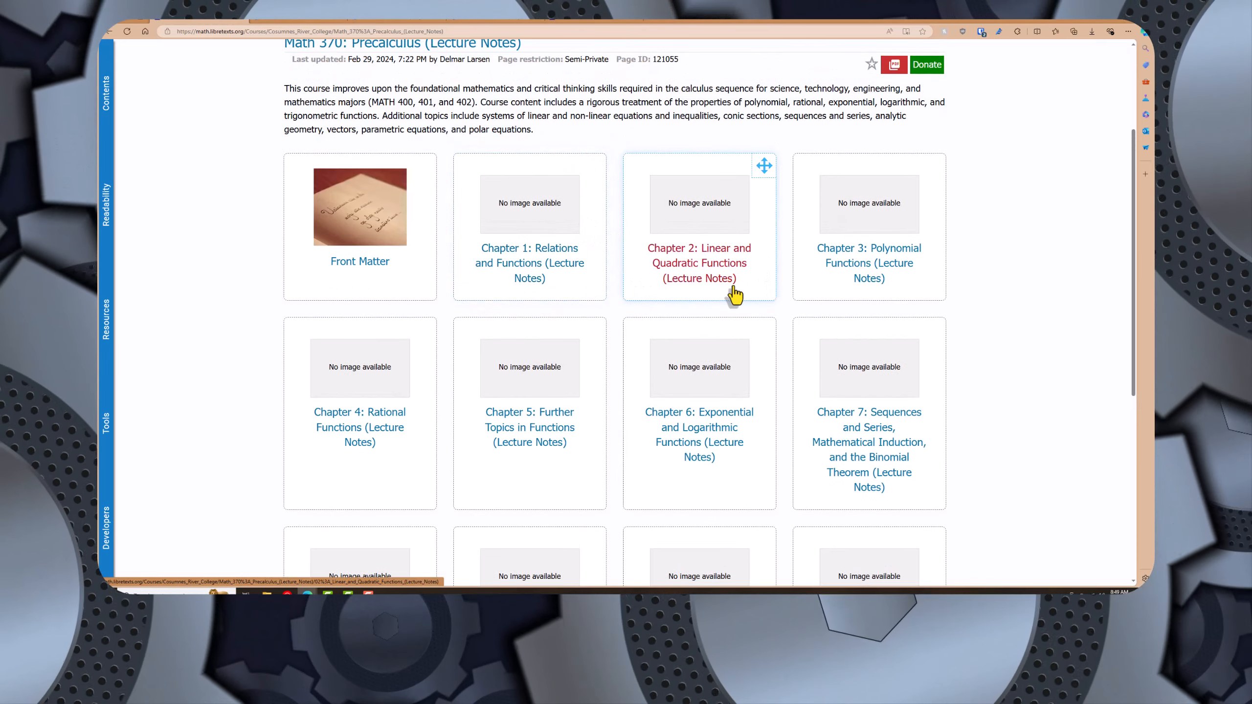
pyautogui.click(559, 273)
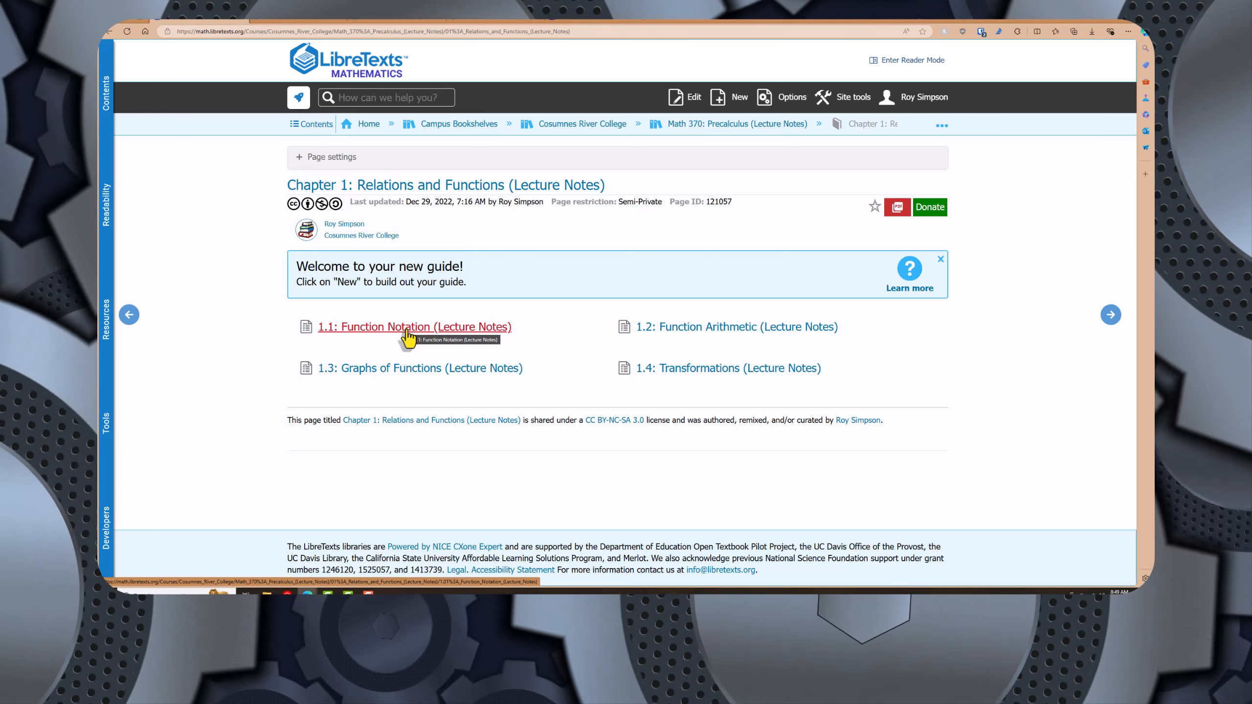
pyautogui.click(370, 336)
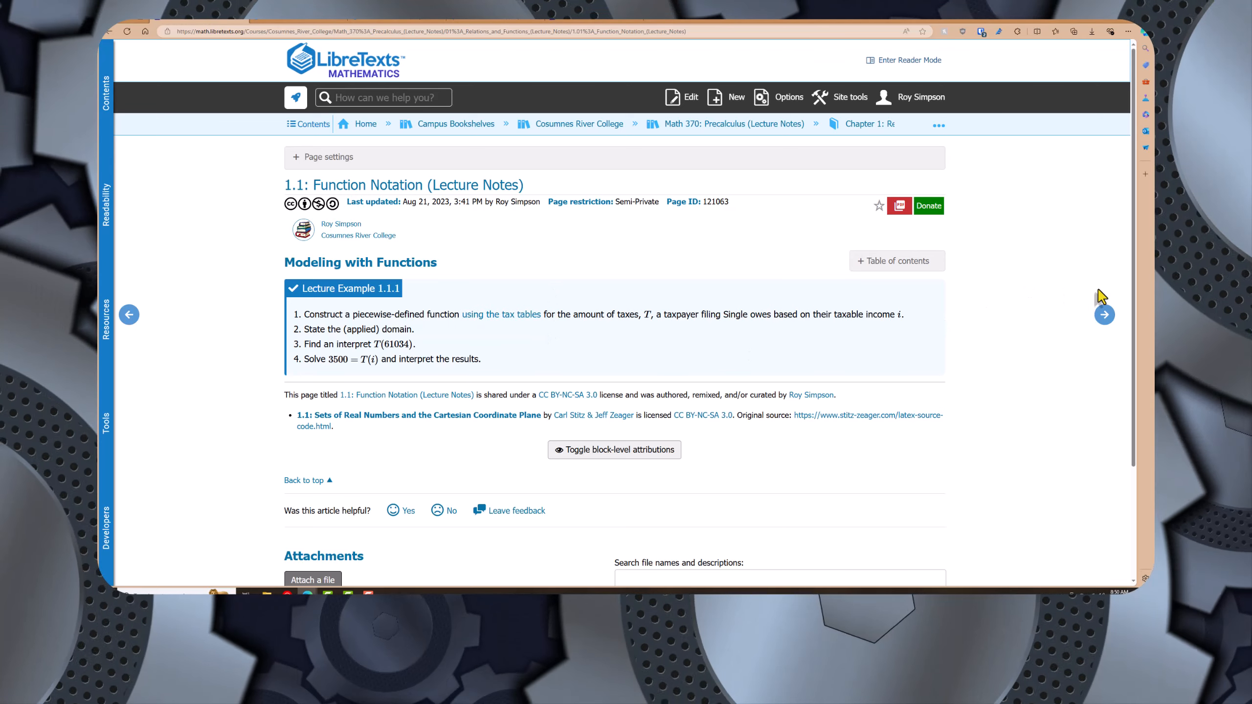
# Go to the 1.2: Function Arithmetic (Lecture Notes) page, look through it and open its PDF version
pyautogui.click(1103, 314)
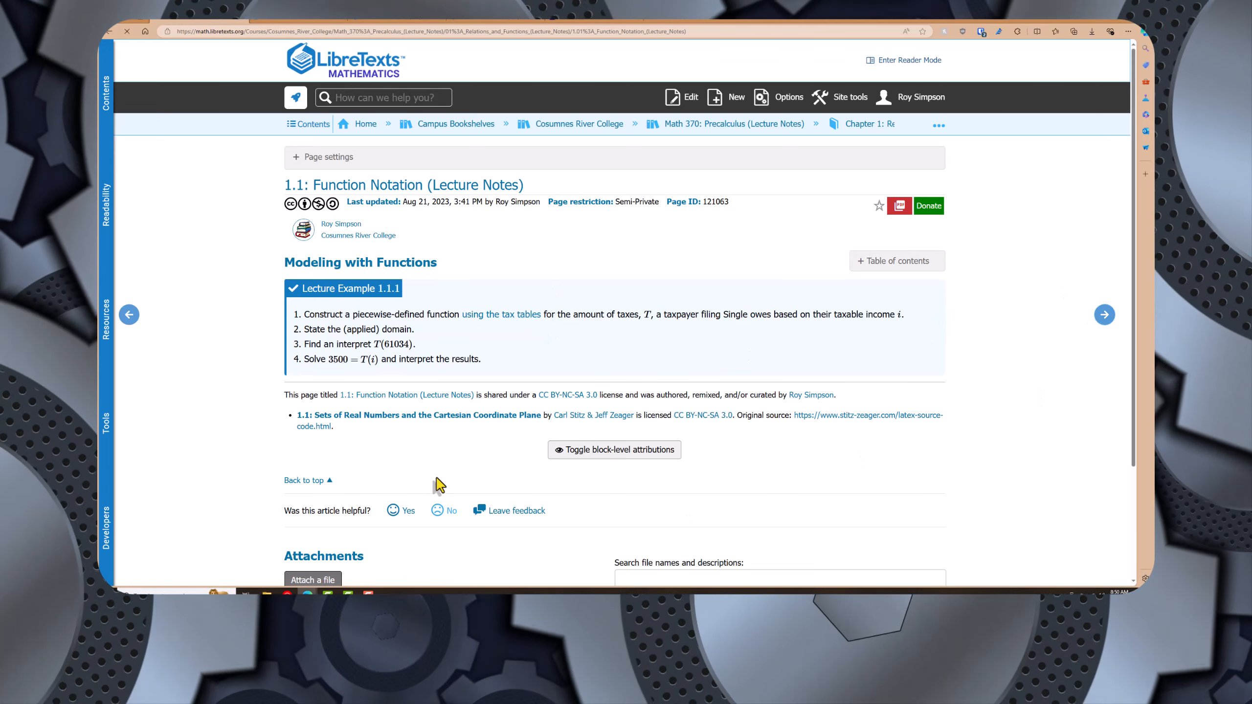
pyautogui.scroll(-2, 525, 313)
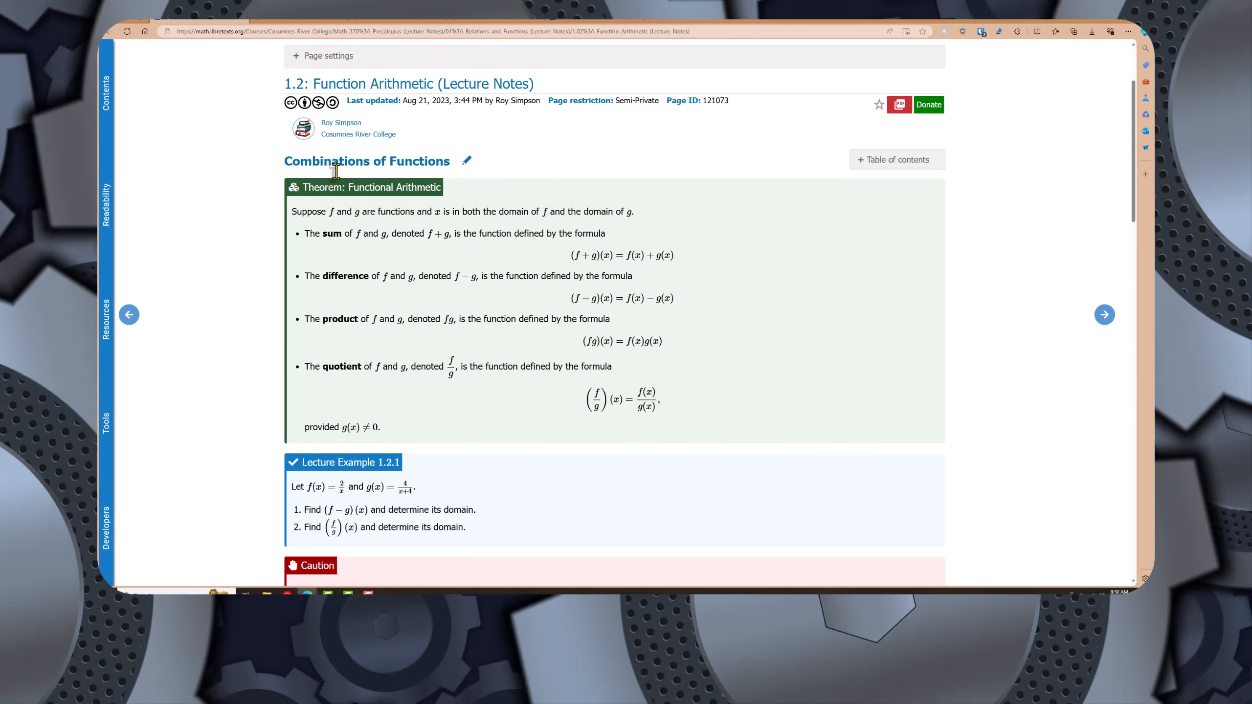
pyautogui.scroll(-5, 503, 280)
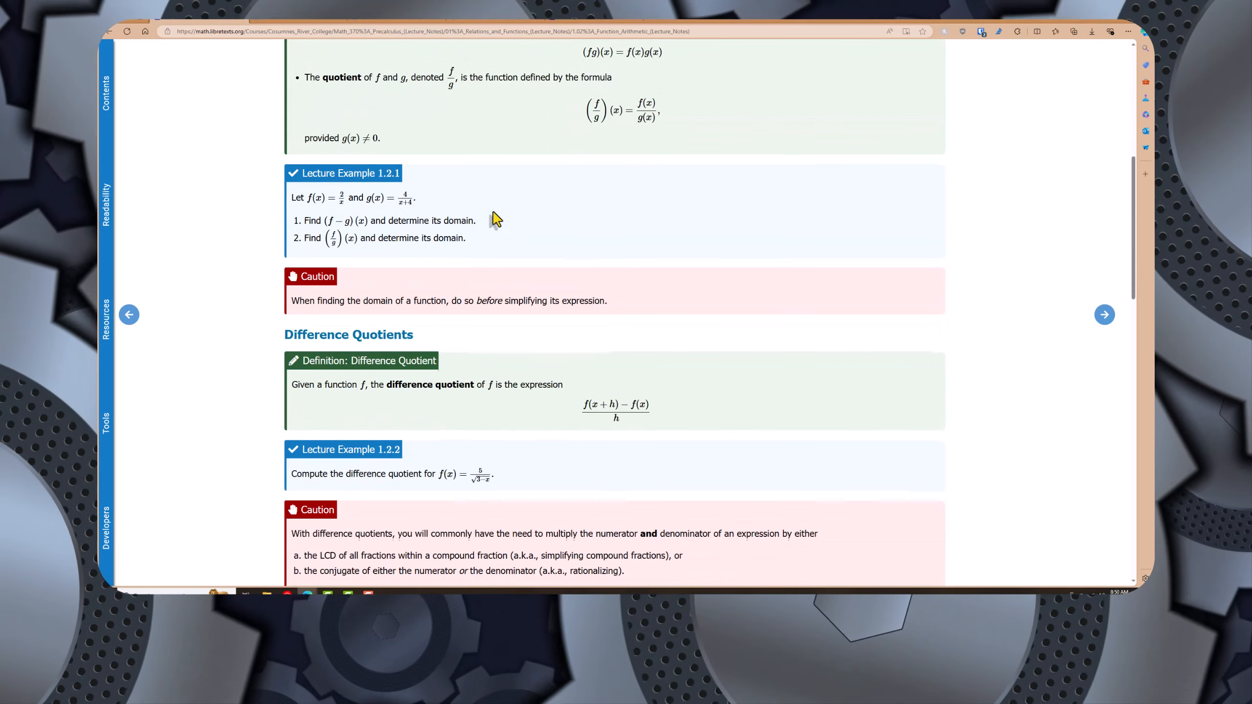
pyautogui.scroll(8, 446, 220)
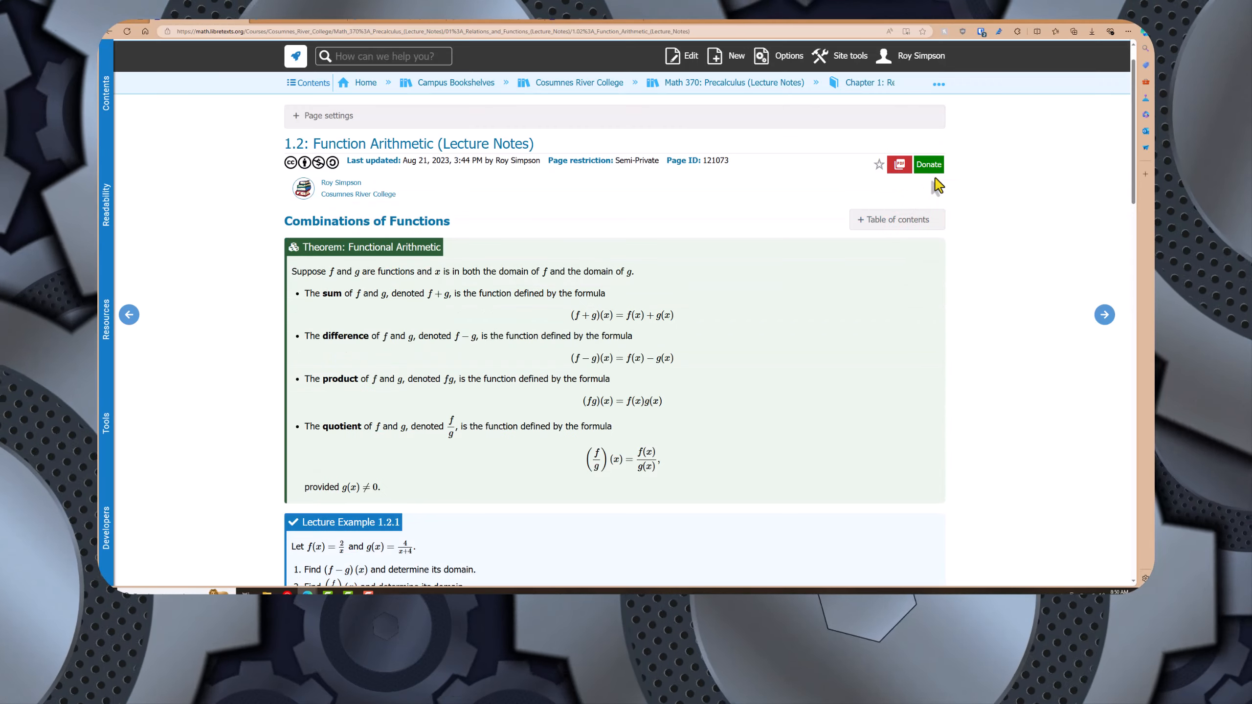
pyautogui.moveTo(901, 171)
pyautogui.click(919, 213)
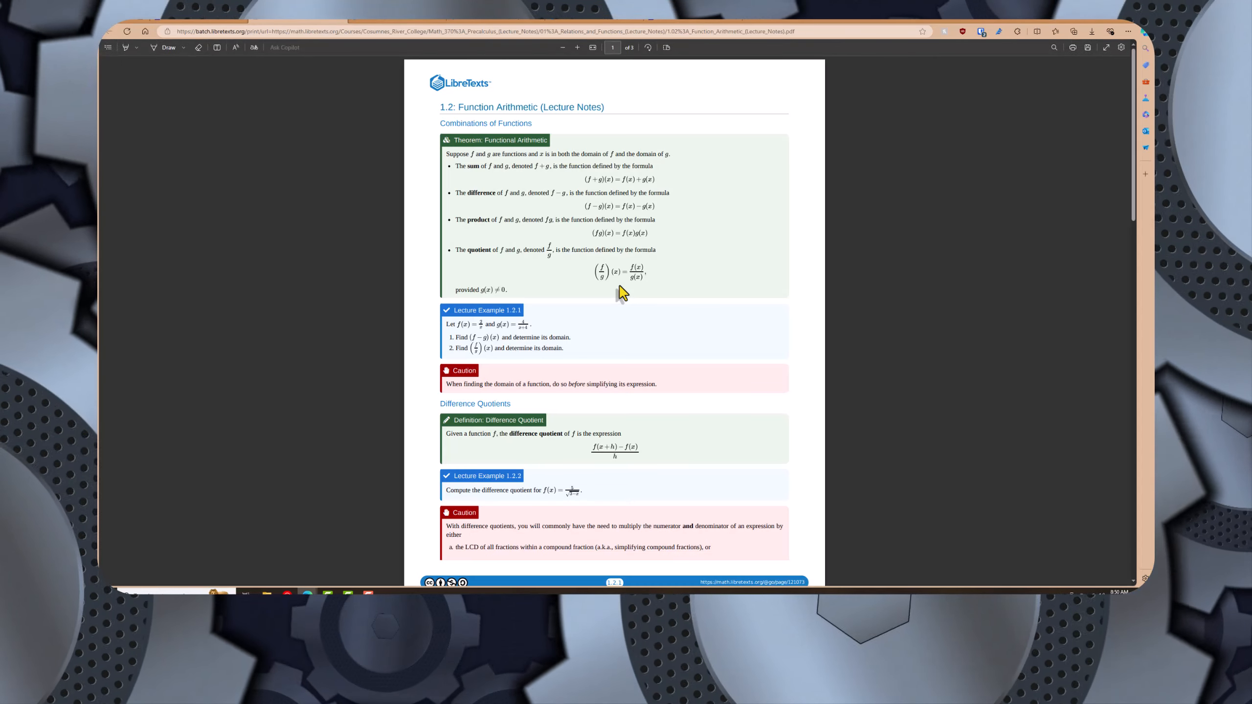
# Look through the whole PDF of 1.2: Function Arithmetic (Lecture Notes) and return to its first page
pyautogui.scroll(-15, 622, 292)
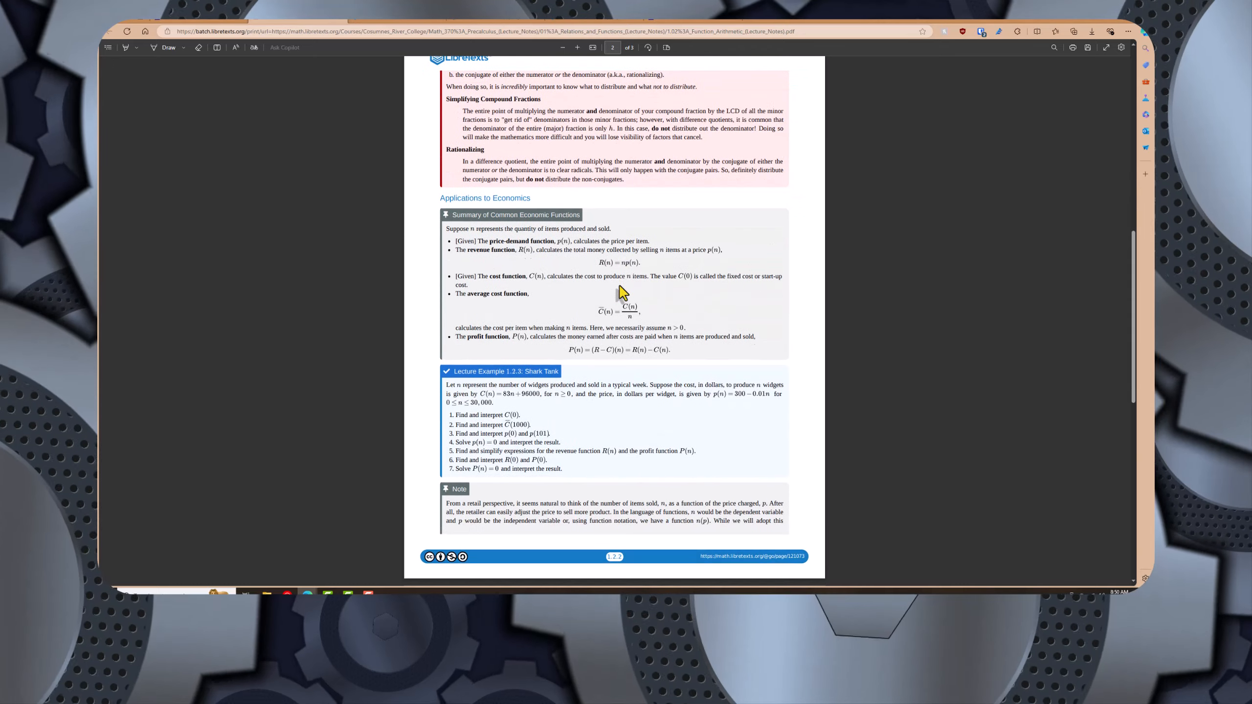
pyautogui.scroll(-5, 621, 293)
pyautogui.scroll(3, 621, 292)
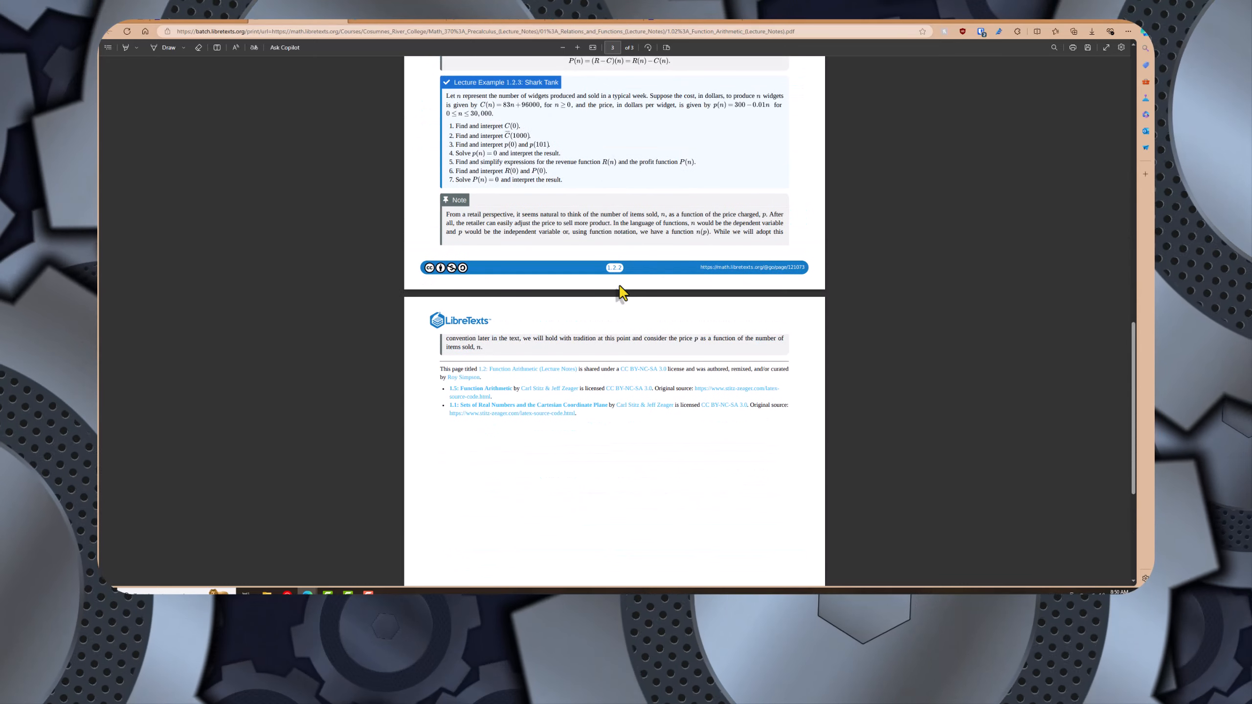
pyautogui.scroll(18, 622, 292)
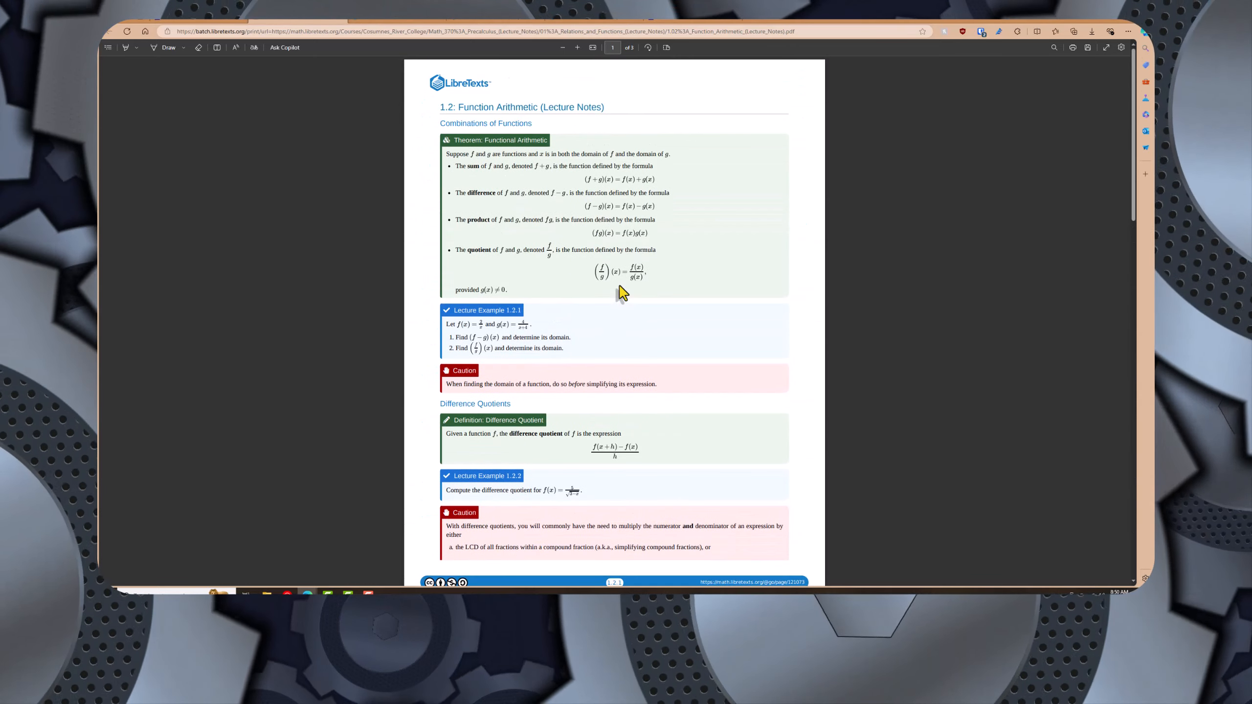
# Leave the PDF, go to the Cosumnes River College campus bookshelf and examine its textbooks and lecture notes books
pyautogui.click(213, 19)
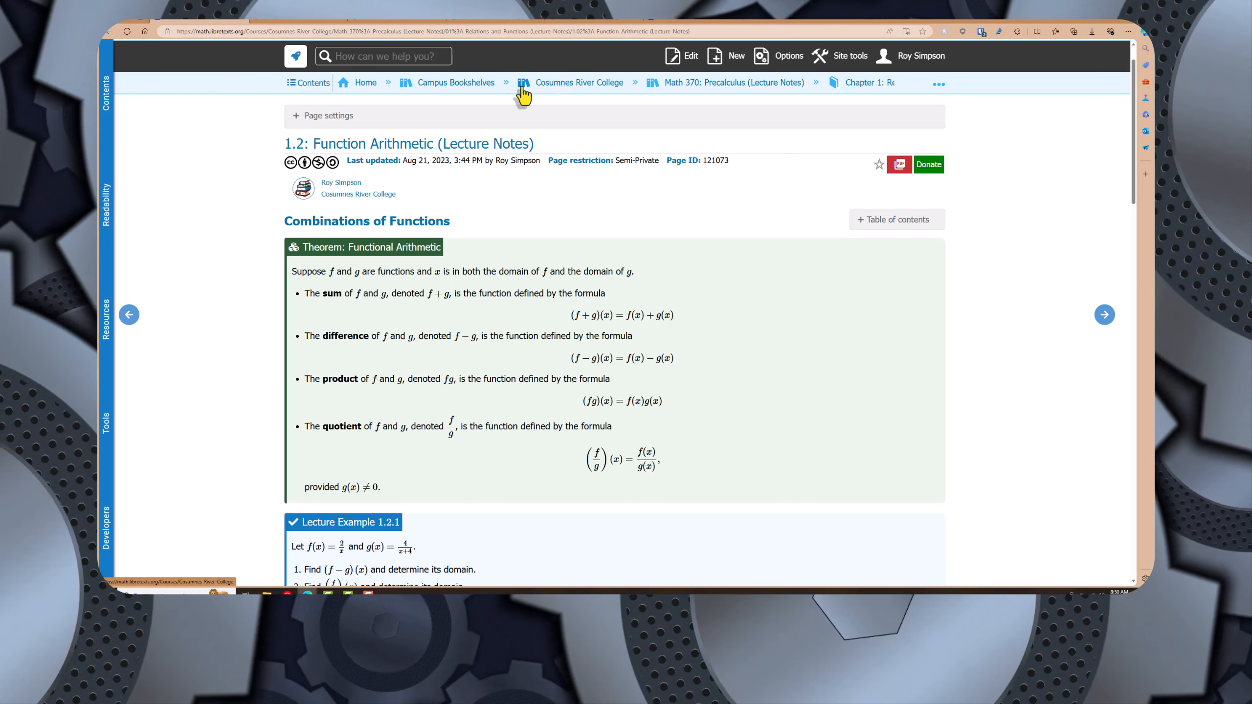
pyautogui.click(477, 88)
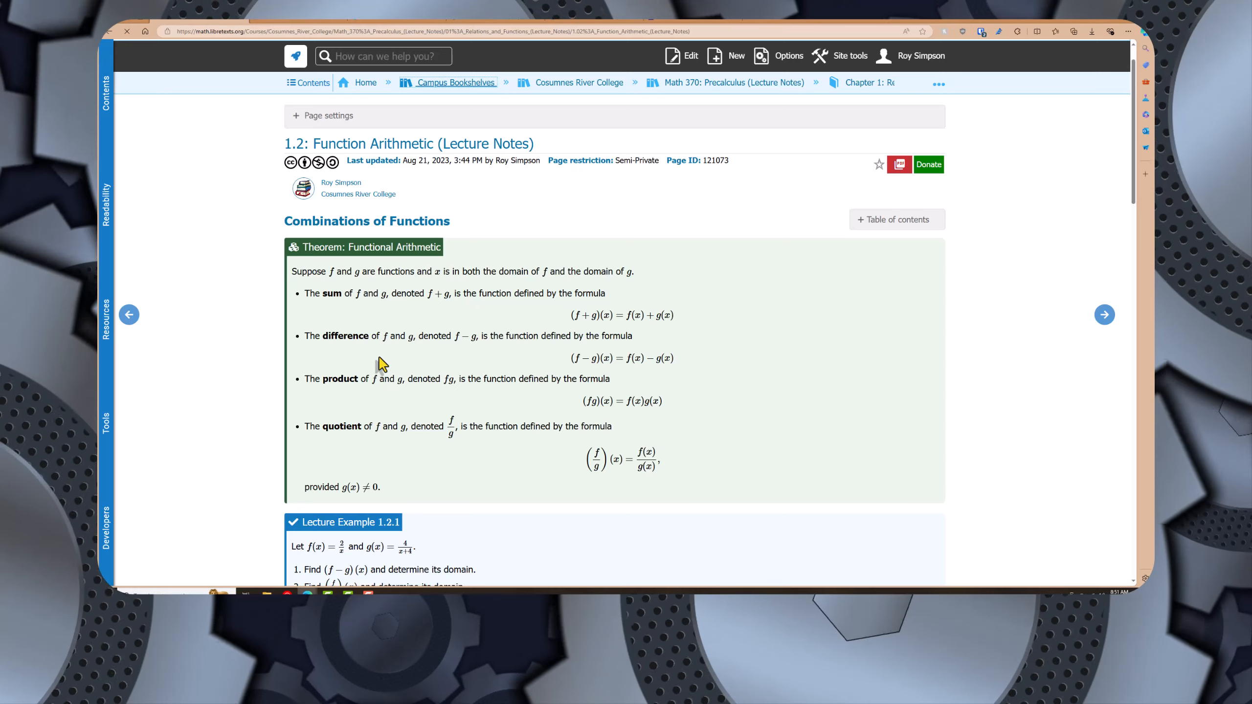
pyautogui.scroll(-1, 382, 363)
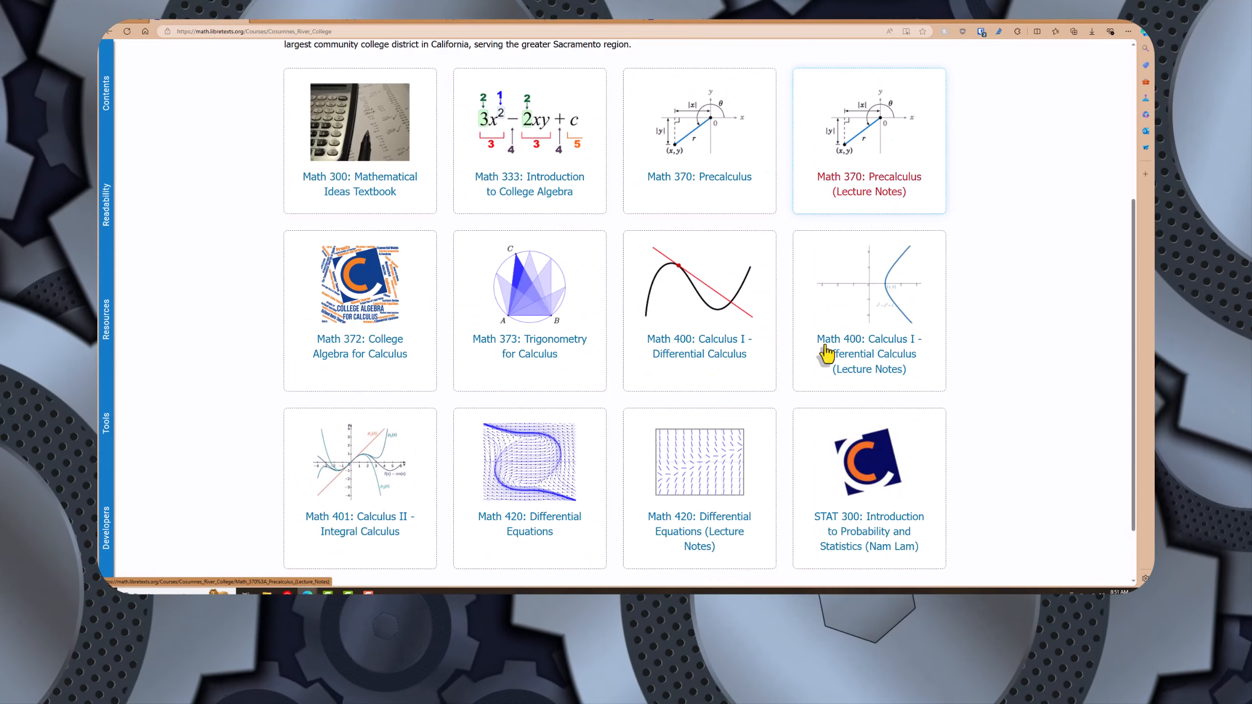
pyautogui.scroll(-1, 827, 355)
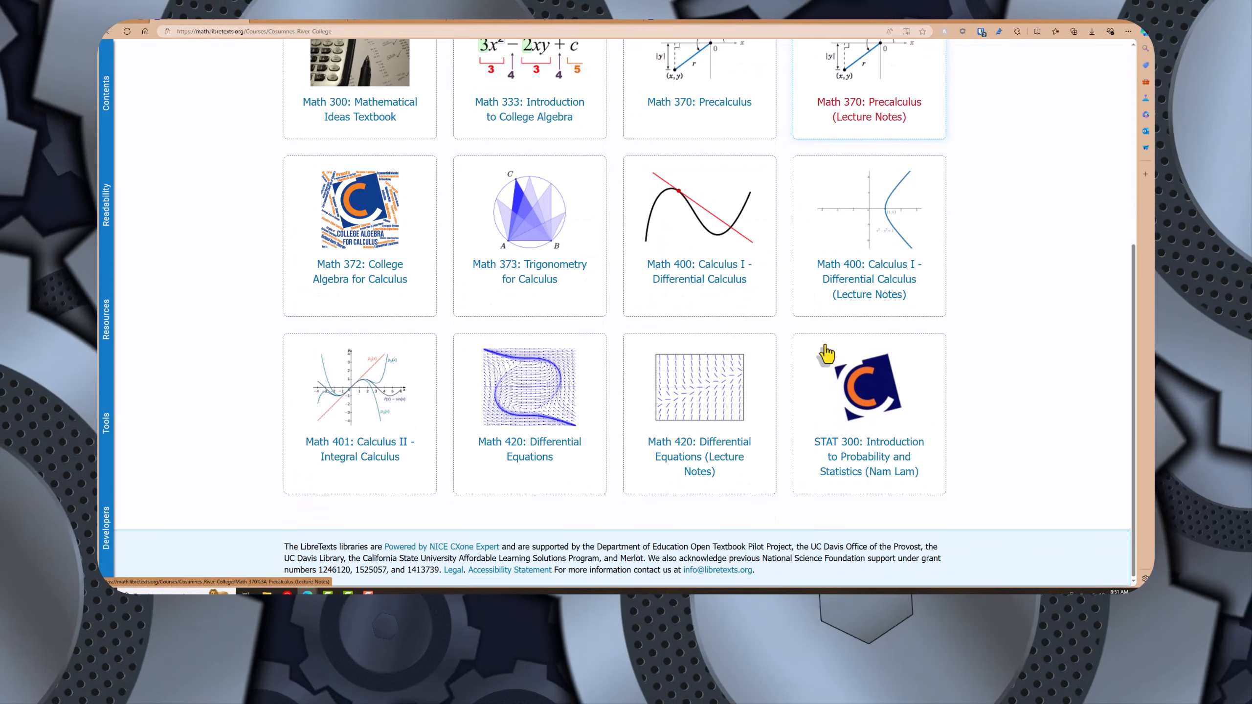
pyautogui.scroll(1, 359, 372)
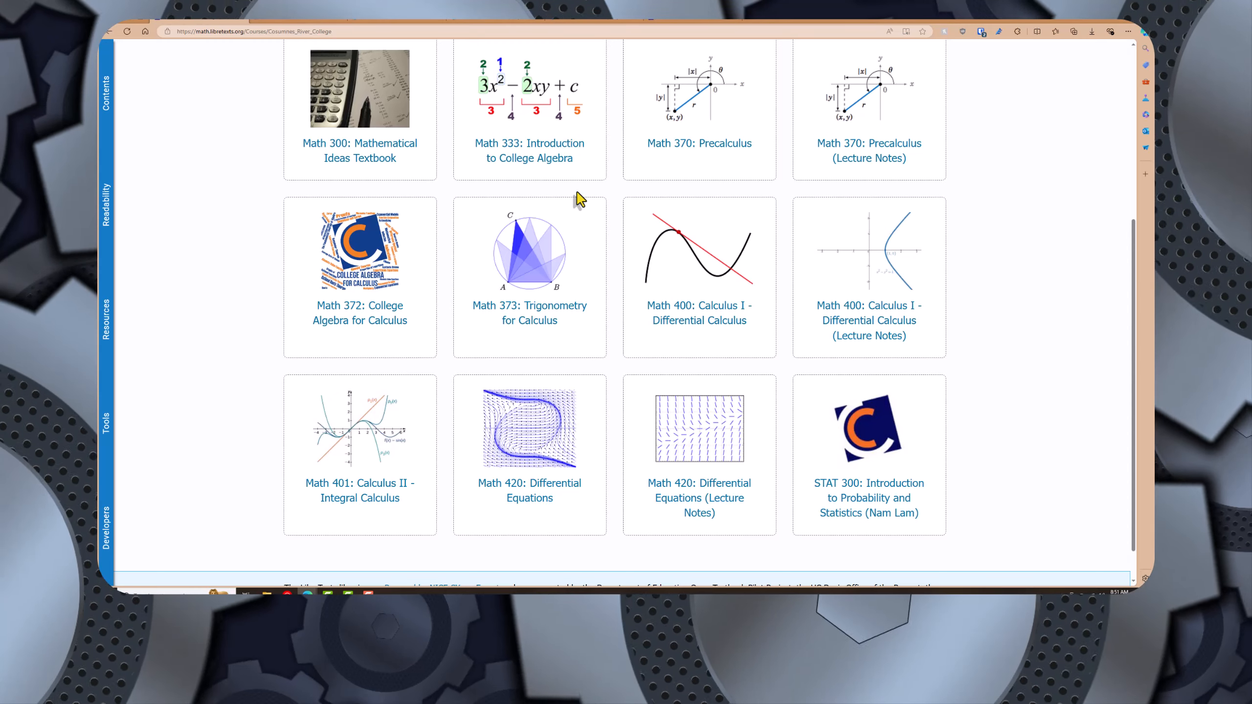
pyautogui.scroll(-2, 579, 199)
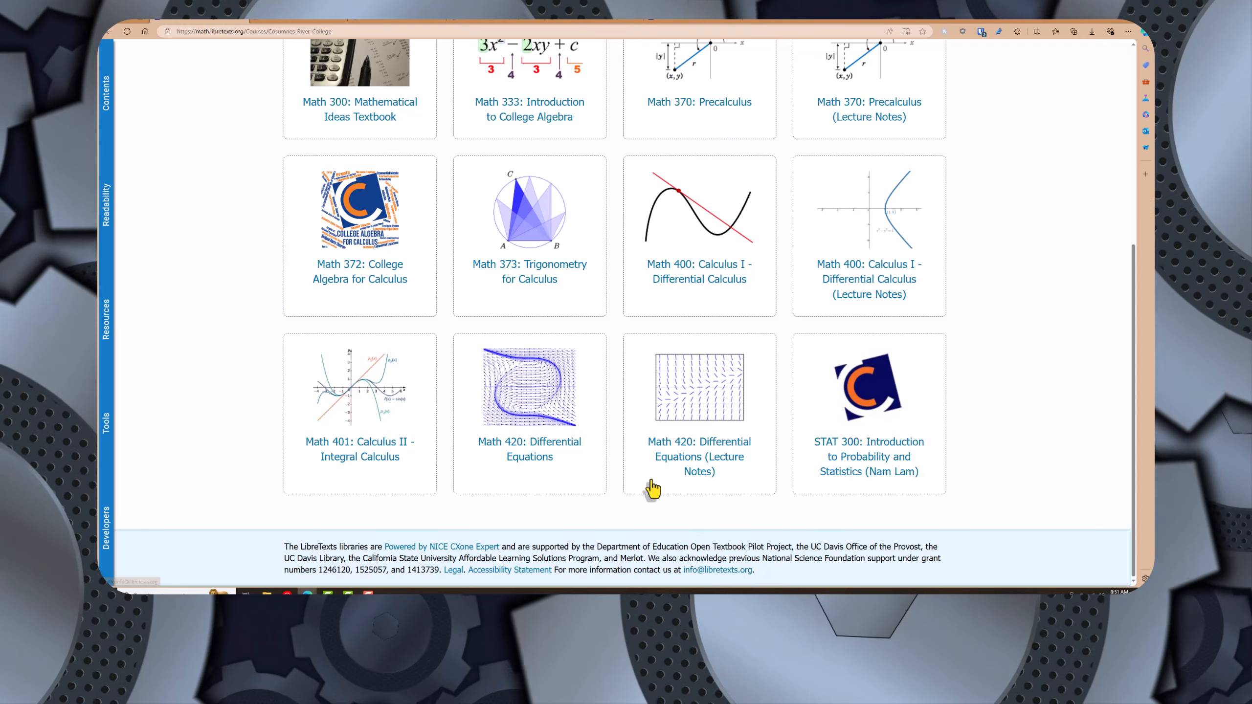
pyautogui.scroll(3, 559, 408)
pyautogui.moveTo(565, 409)
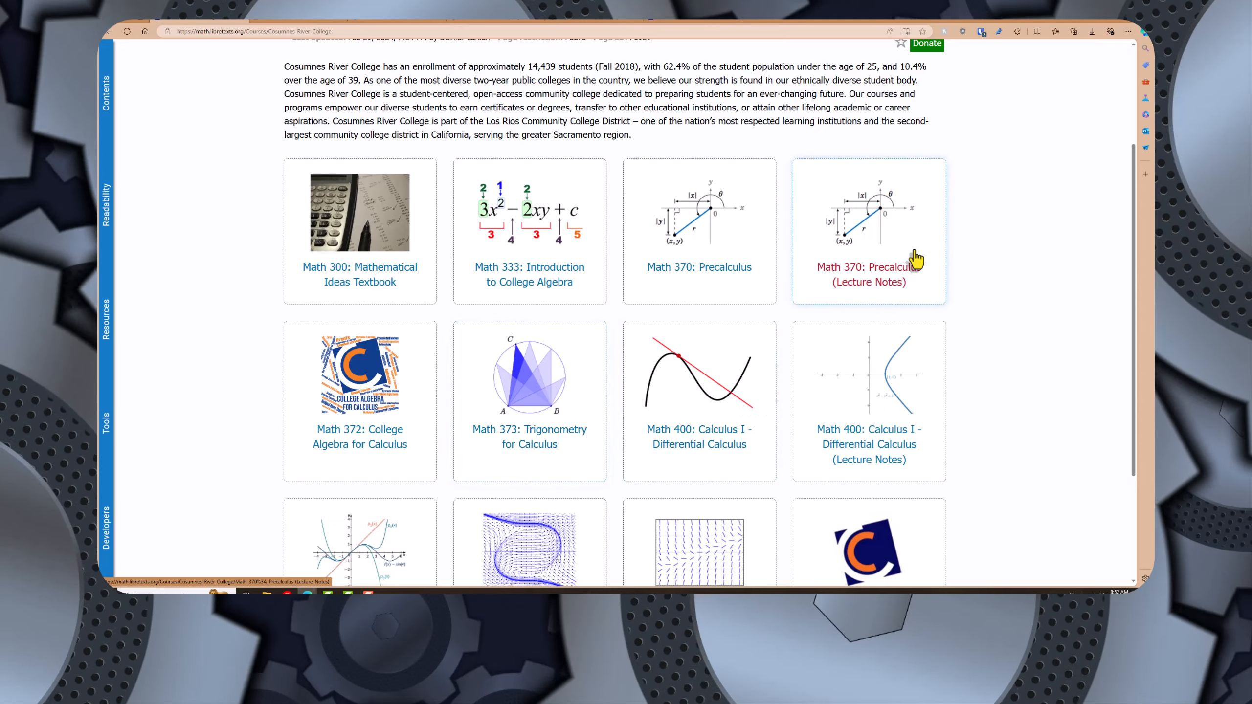
pyautogui.scroll(3, 931, 196)
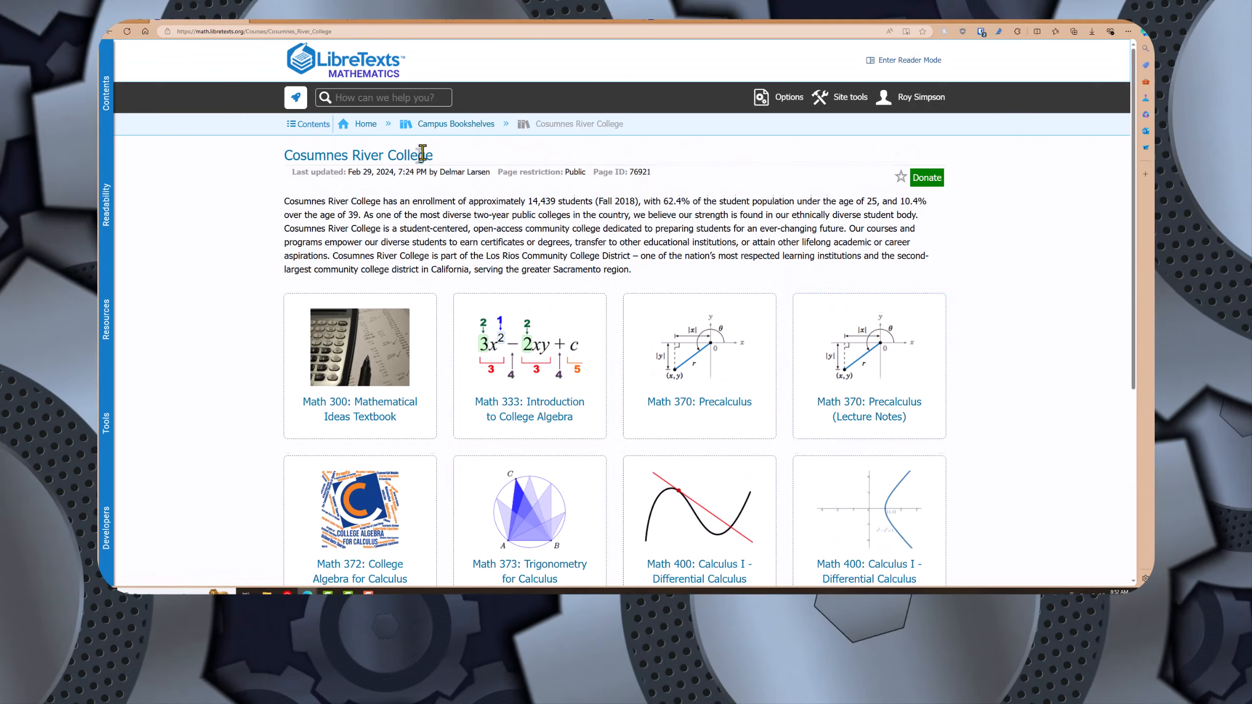
pyautogui.scroll(-3, 415, 207)
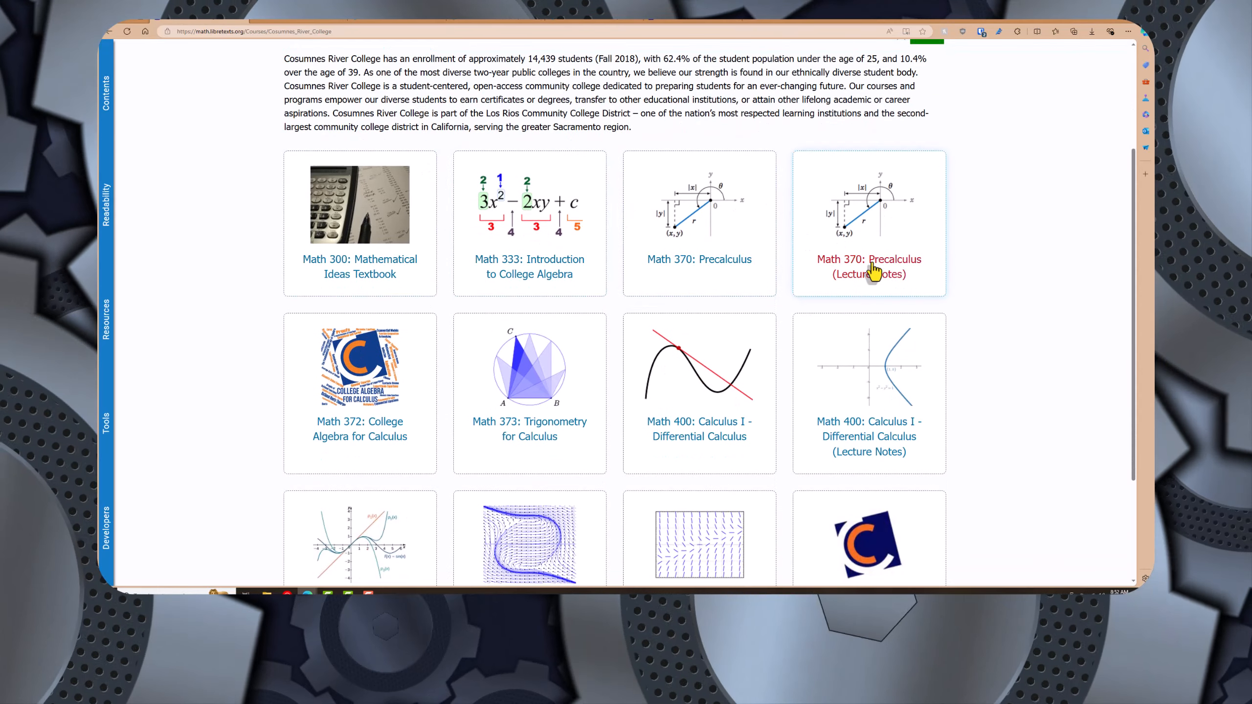